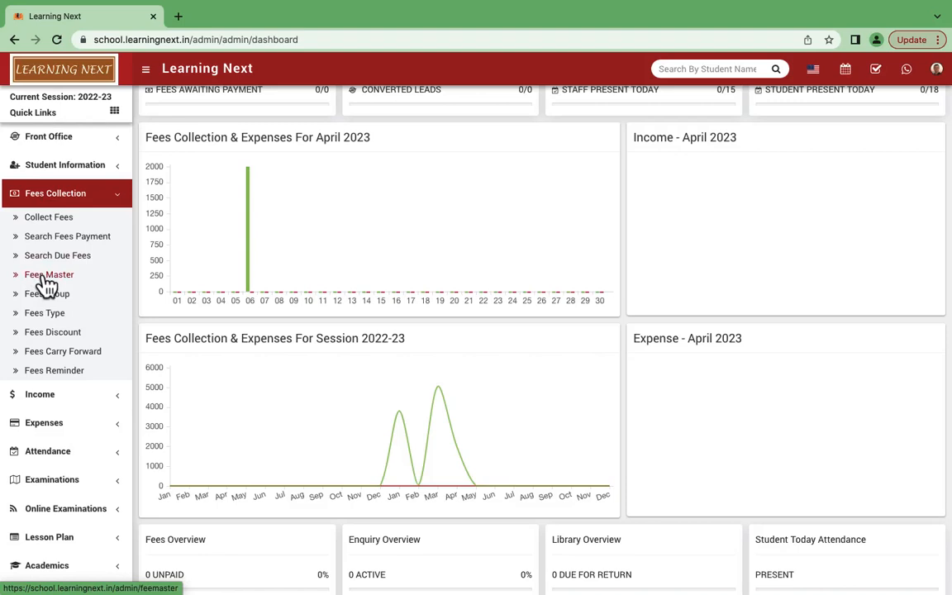
# Open the Fees Type page and name a new fees type "Class 1 Fees".
pyautogui.click(47, 279)
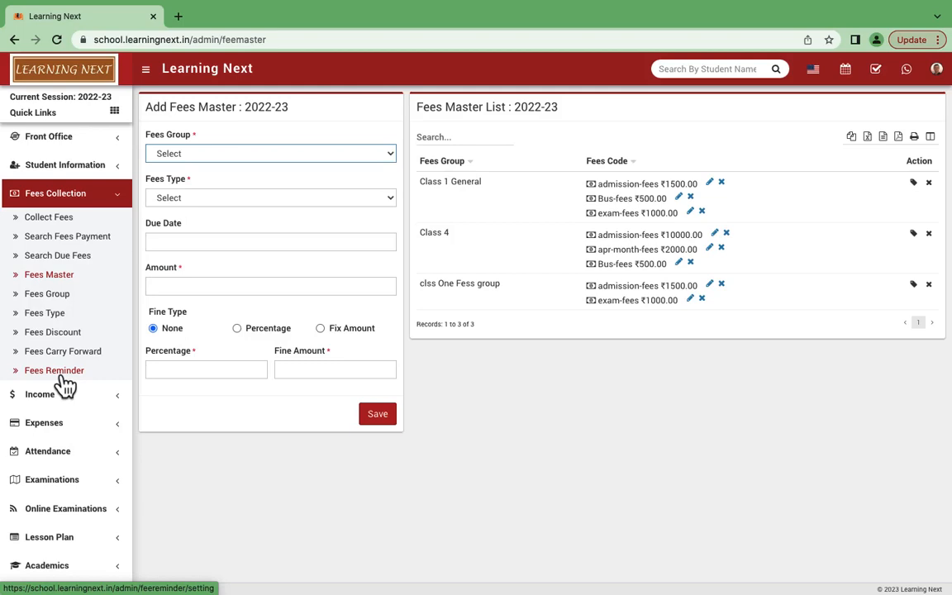
pyautogui.click(50, 318)
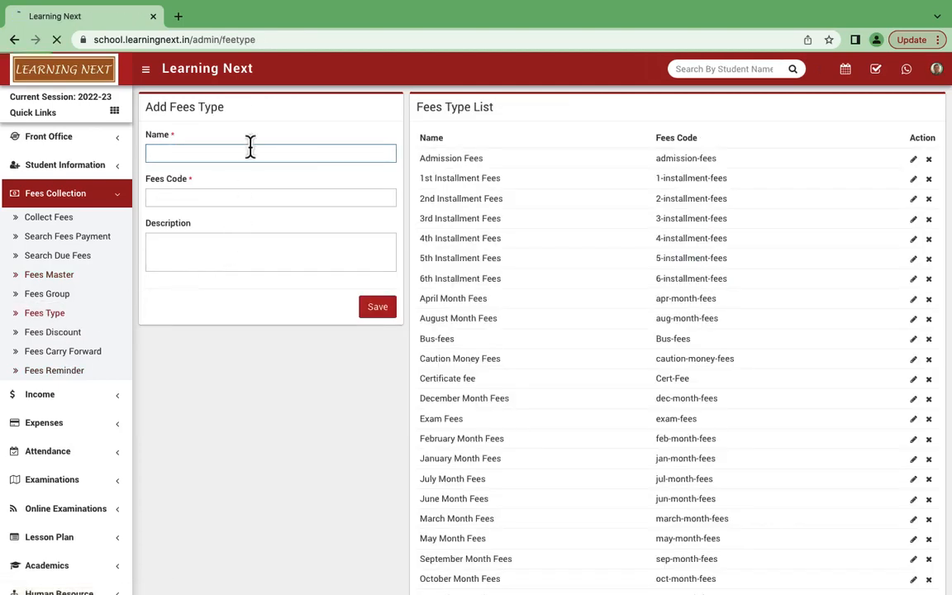
pyautogui.scroll(-3, 552, 443)
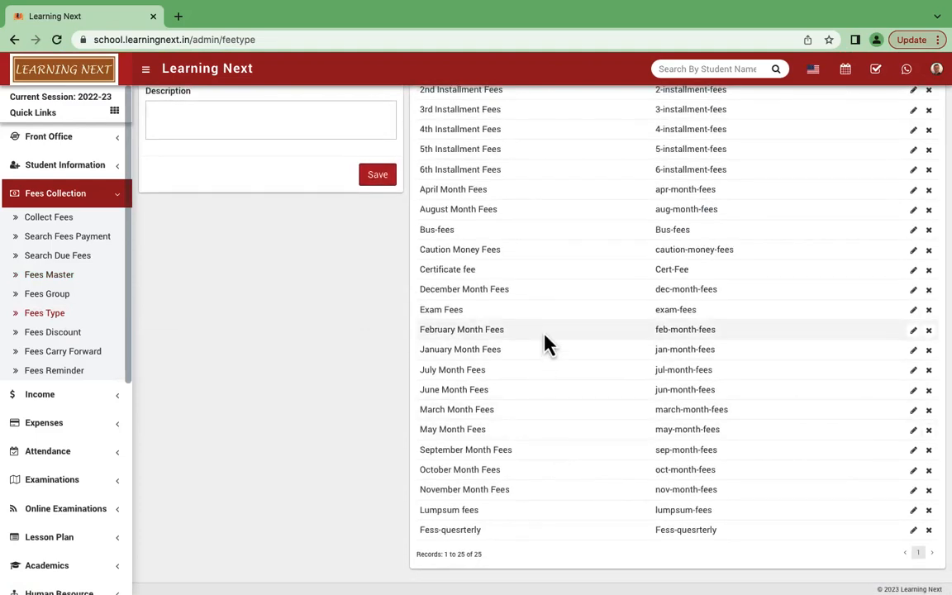
pyautogui.scroll(1, 545, 338)
pyautogui.scroll(4, 548, 335)
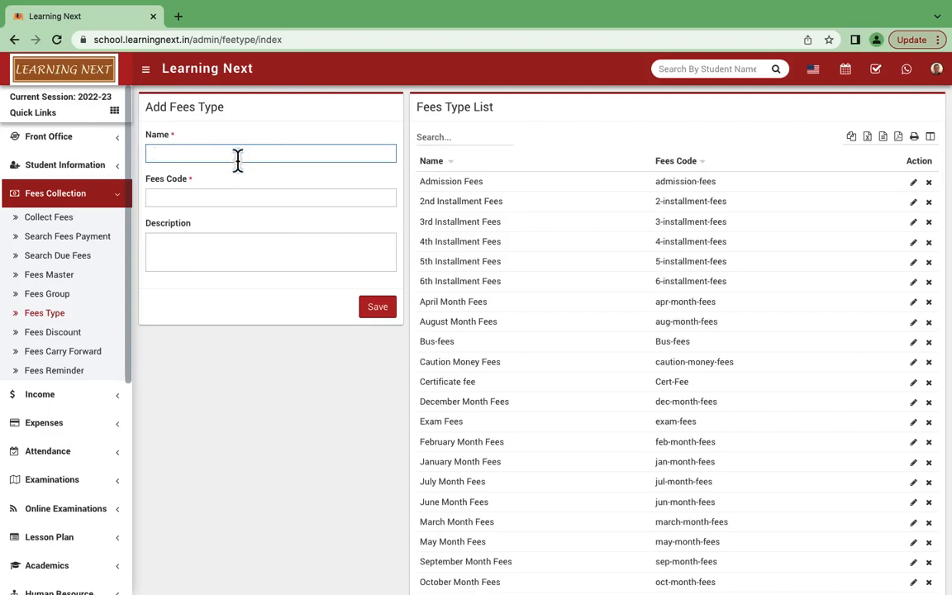
pyautogui.write('Class Fe')
pyautogui.write('s')
pyautogui.write('1 ')
pyautogui.write('ees')
# Give the new fees type the code FEES-1 and the description "Fees type for class 1", and save it.
pyautogui.click(211, 196)
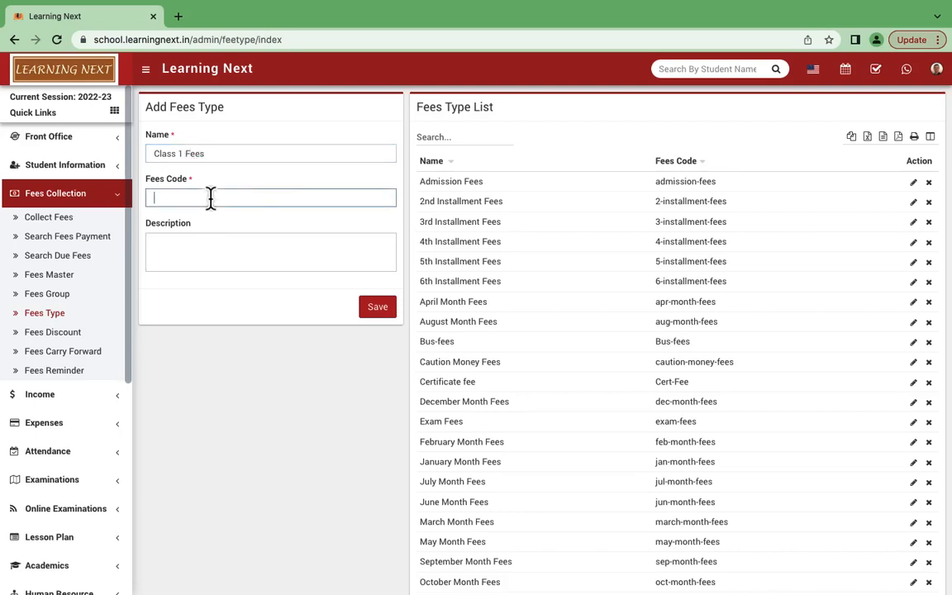
pyautogui.write('1')
pyautogui.write('-')
pyautogui.press('BackSpace')
pyautogui.press('BackSpace')
pyautogui.write('FEES-1')
pyautogui.click(196, 253)
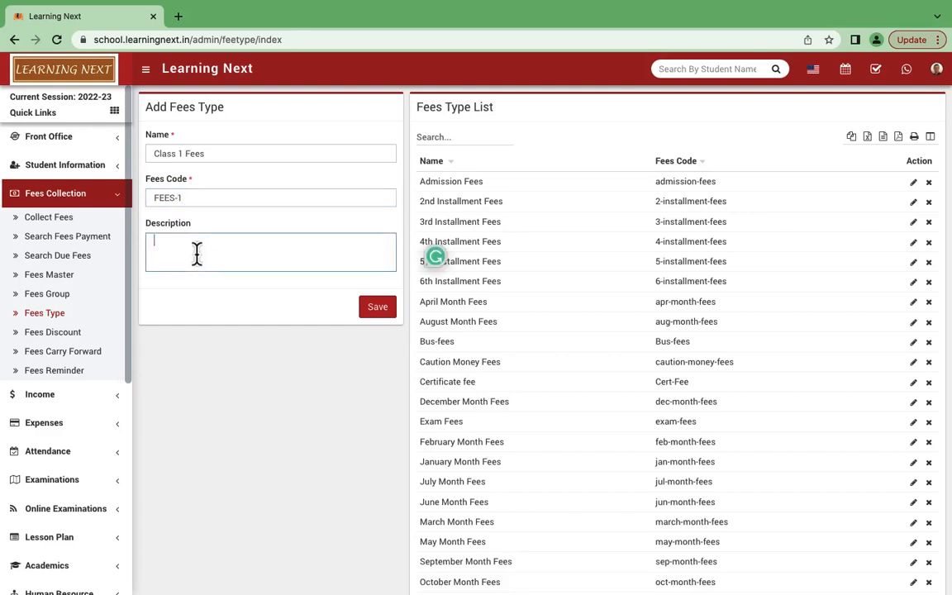
pyautogui.write('Frres type for class 1')
pyautogui.doubleClick(166, 240)
pyautogui.write('Fees')
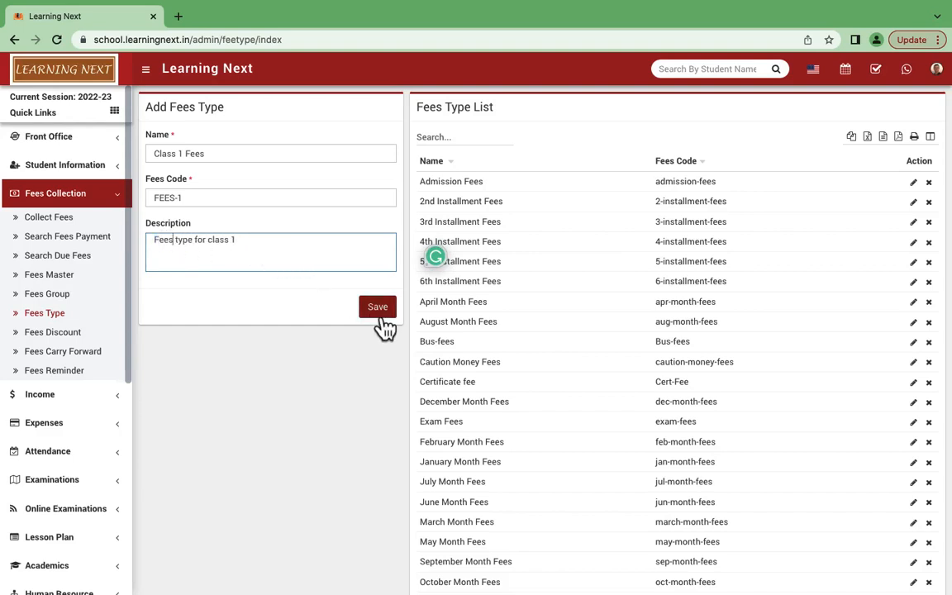
pyautogui.click(379, 320)
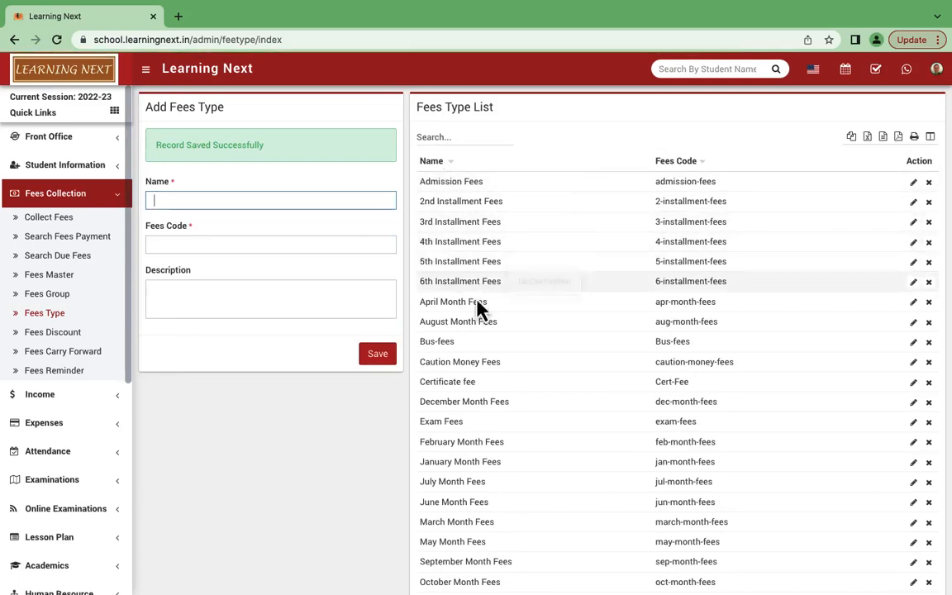
# Find the Class 1 Fees entry in the fees type list, rename it "1st Class Fees" and save the record.
pyautogui.scroll(-3, 506, 368)
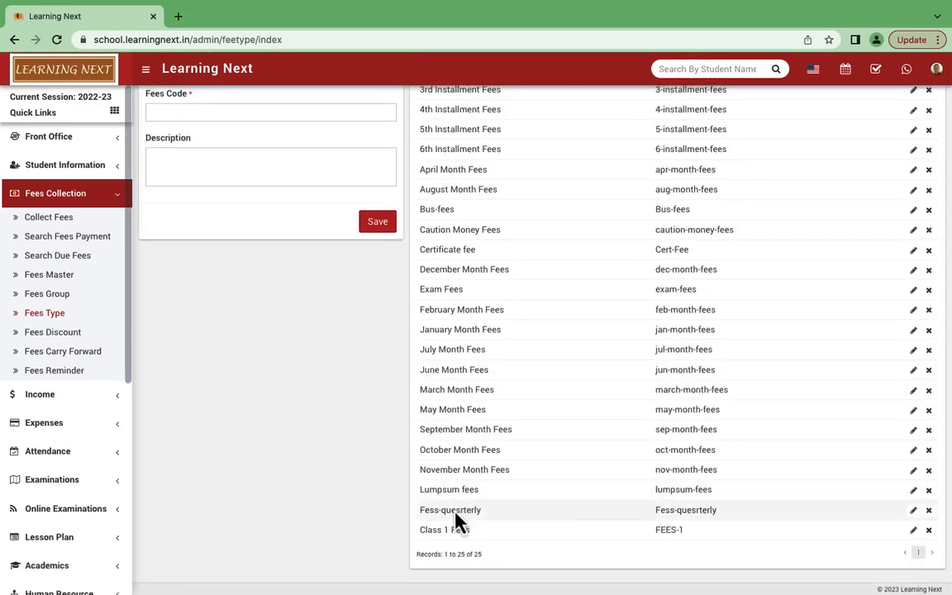
pyautogui.moveTo(453, 533); pyautogui.dragTo(489, 533)
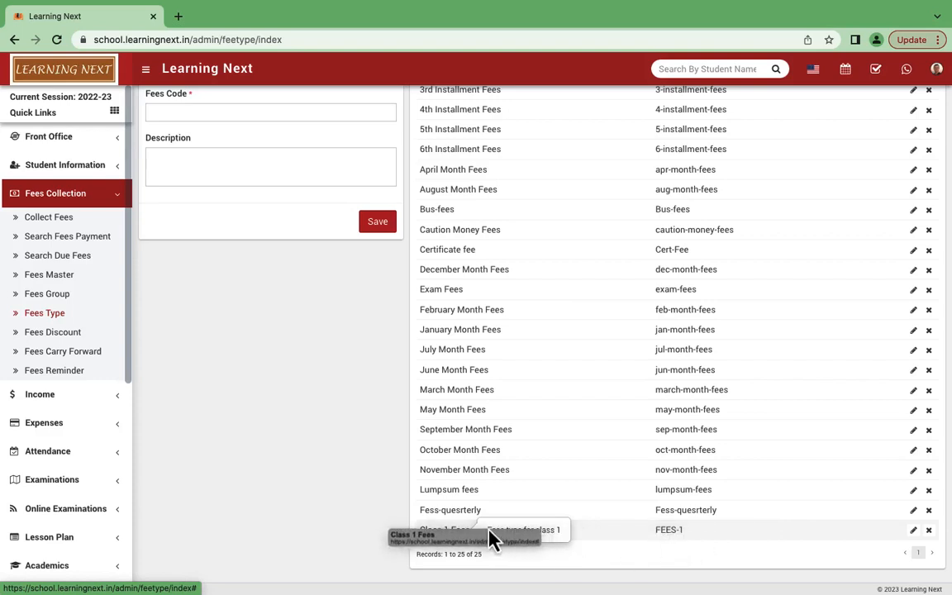
pyautogui.doubleClick(432, 530)
pyautogui.scroll(-3, 546, 481)
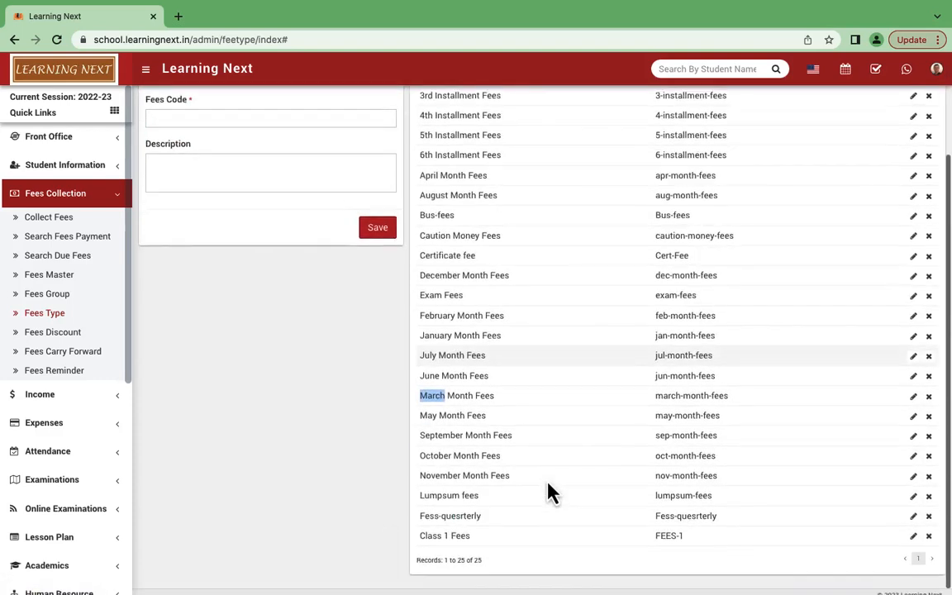
pyautogui.click(915, 539)
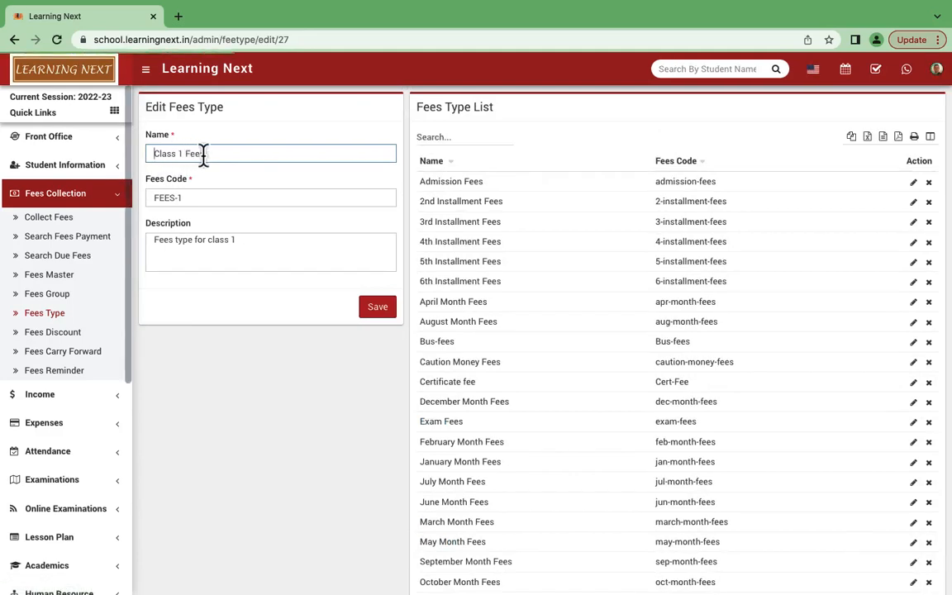
pyautogui.moveTo(203, 157); pyautogui.dragTo(124, 150)
pyautogui.write('1st CLass Fees')
pyautogui.click(178, 157)
pyautogui.press('BackSpace')
pyautogui.write('l')
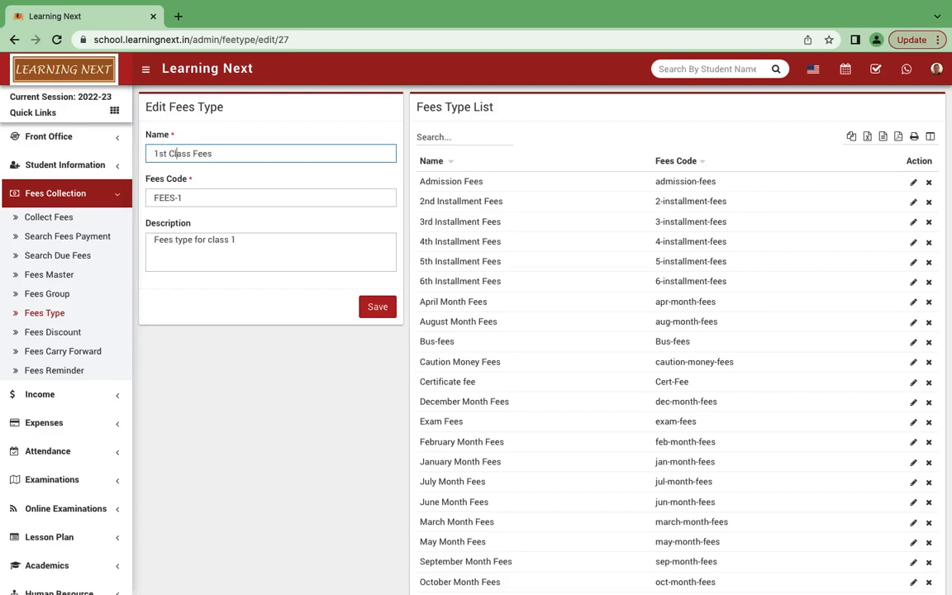
pyautogui.click(378, 310)
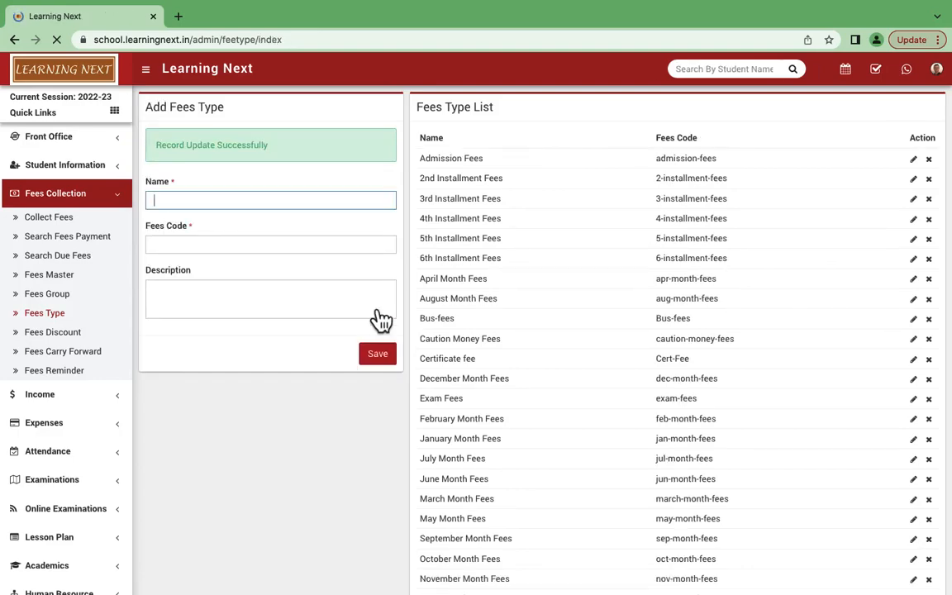
# Reopen the 1st Class Fees record from the fees type list for editing and save it again.
pyautogui.scroll(-3, 528, 350)
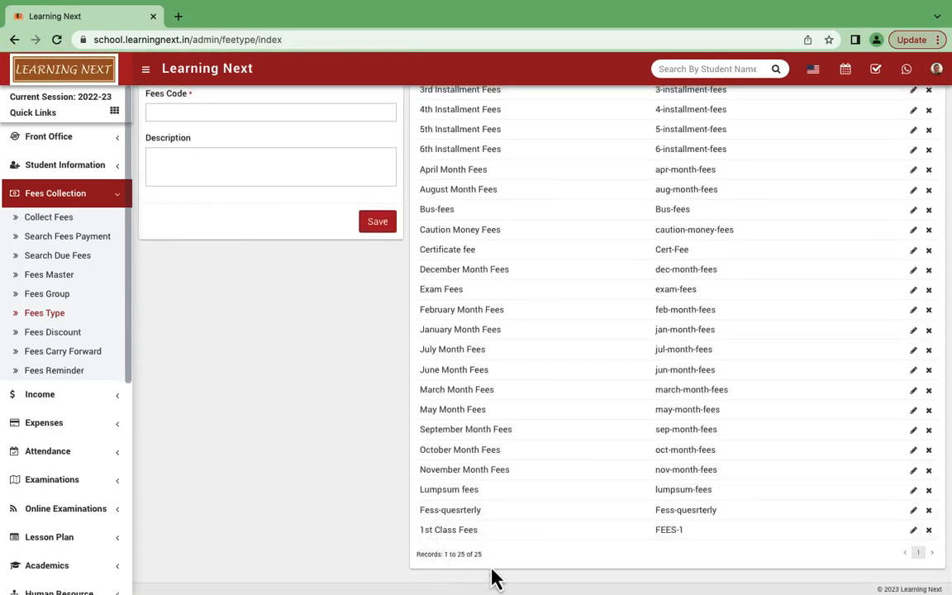
pyautogui.click(913, 531)
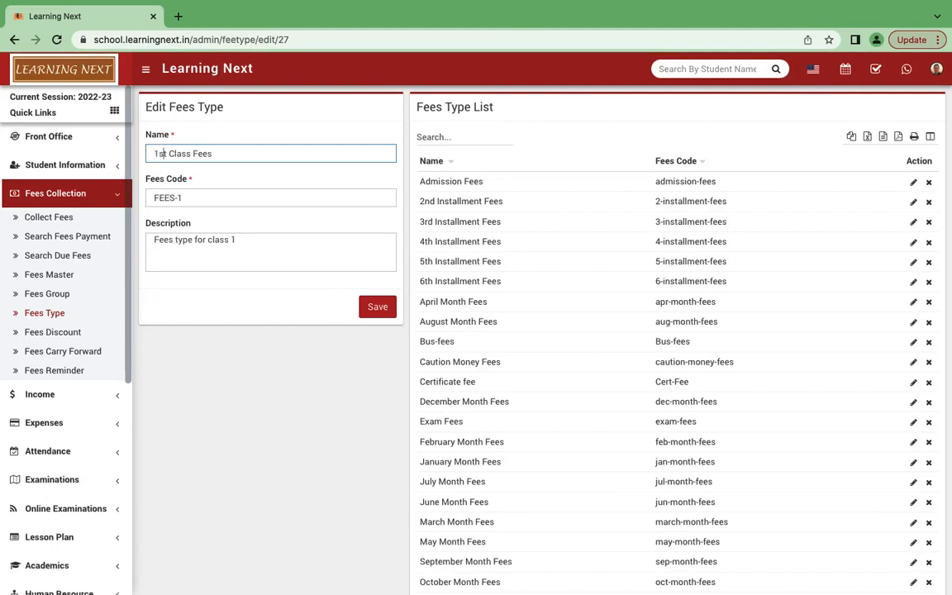
pyautogui.click(378, 305)
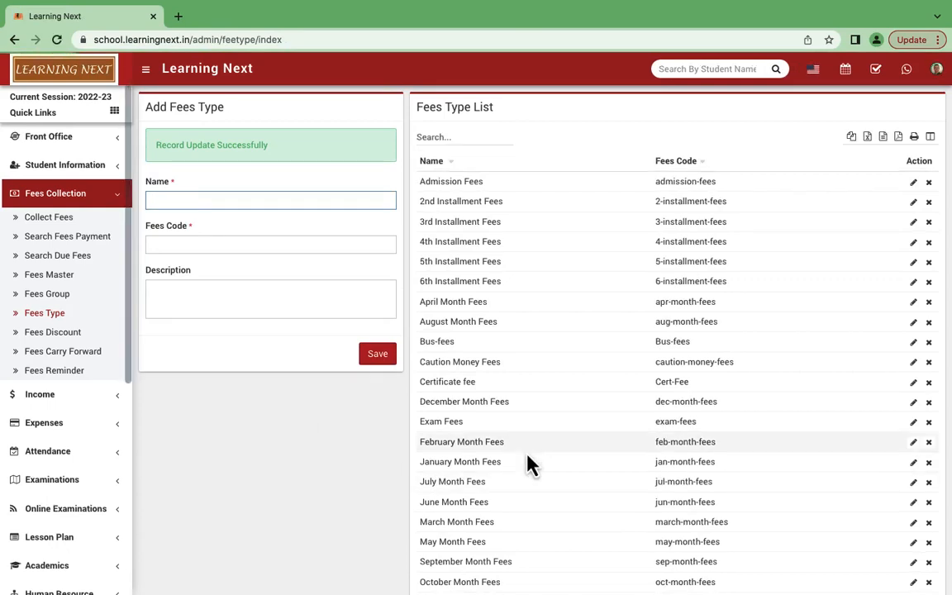
pyautogui.scroll(-3, 527, 463)
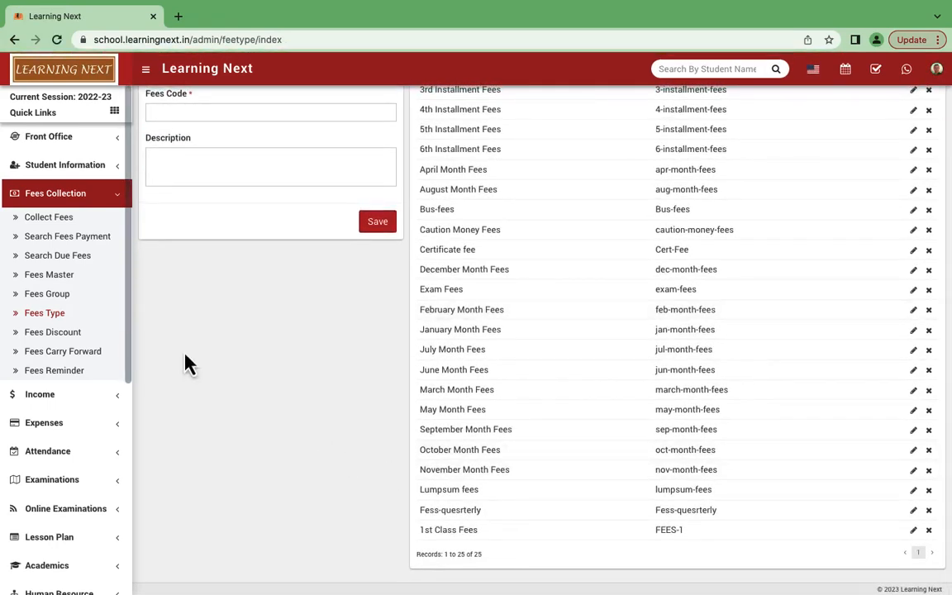
# Open the Fees Group page and add a fees group named "Class Acedemics Fees".
pyautogui.click(51, 295)
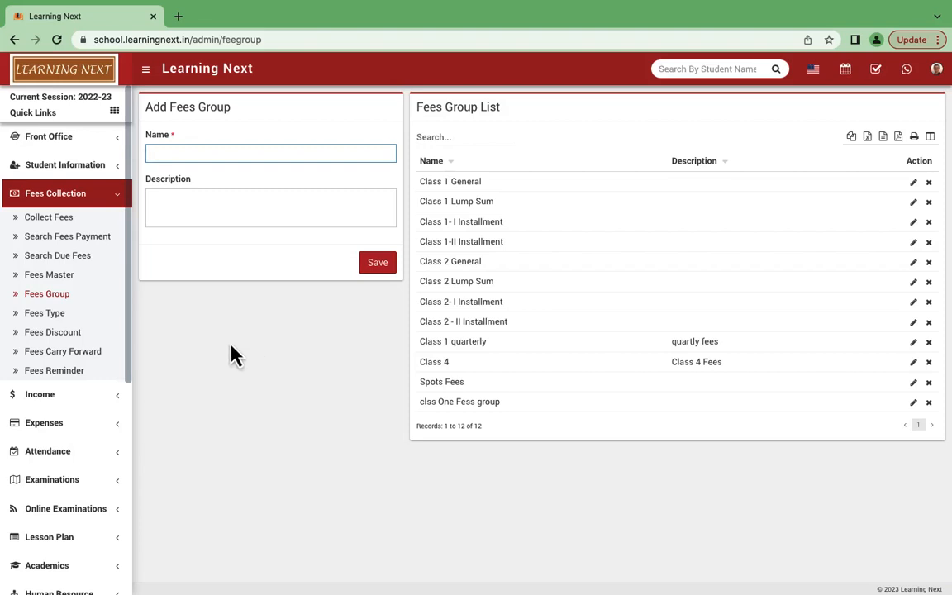
pyautogui.click(454, 578)
pyautogui.write('Class Acedemics Fees')
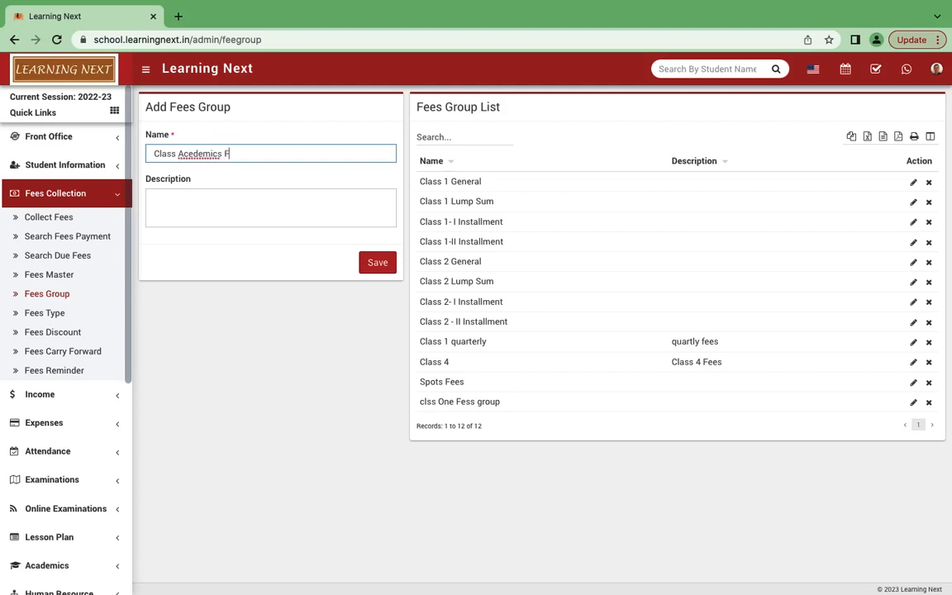
pyautogui.click(373, 264)
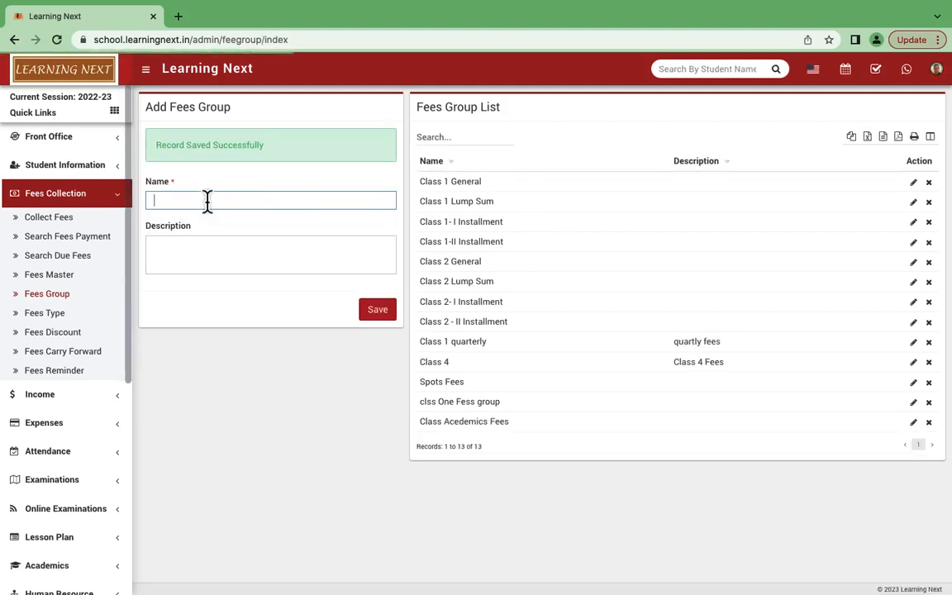
# Add another fees group named "Transport Fees" and save it.
pyautogui.write('Trans')
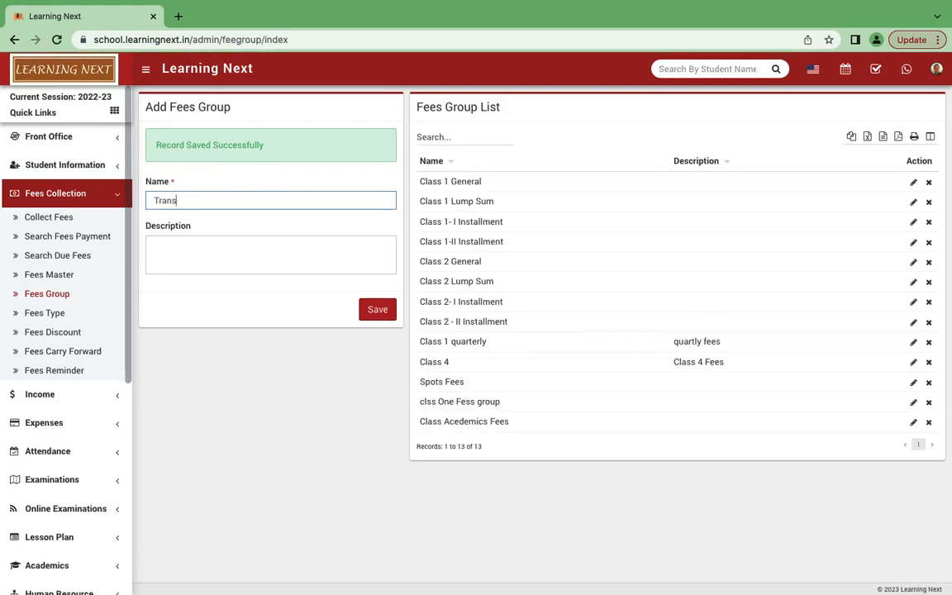
pyautogui.write('port Fees')
pyautogui.click(376, 310)
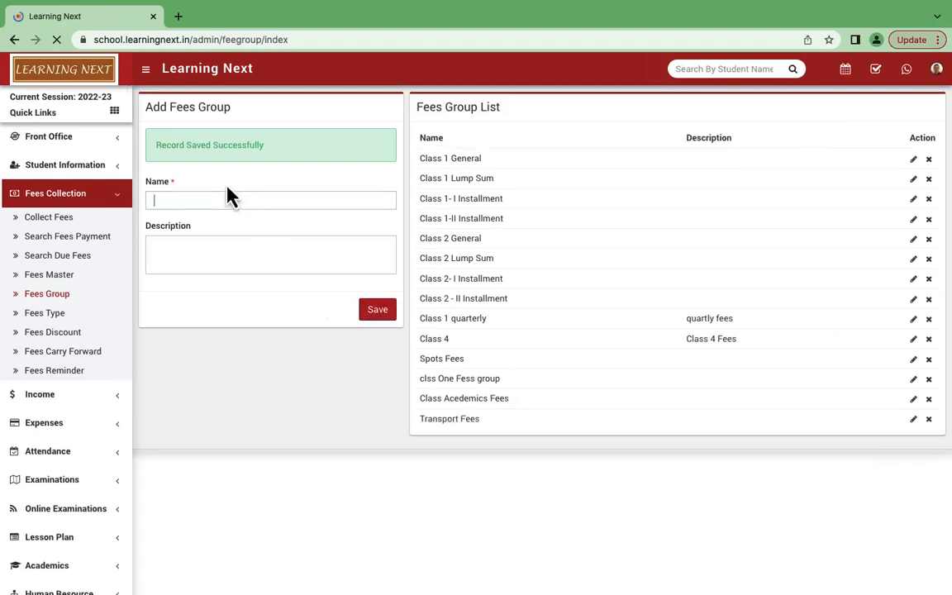
# Add a fees group named "Exam Fees" and save it.
pyautogui.write('Exam')
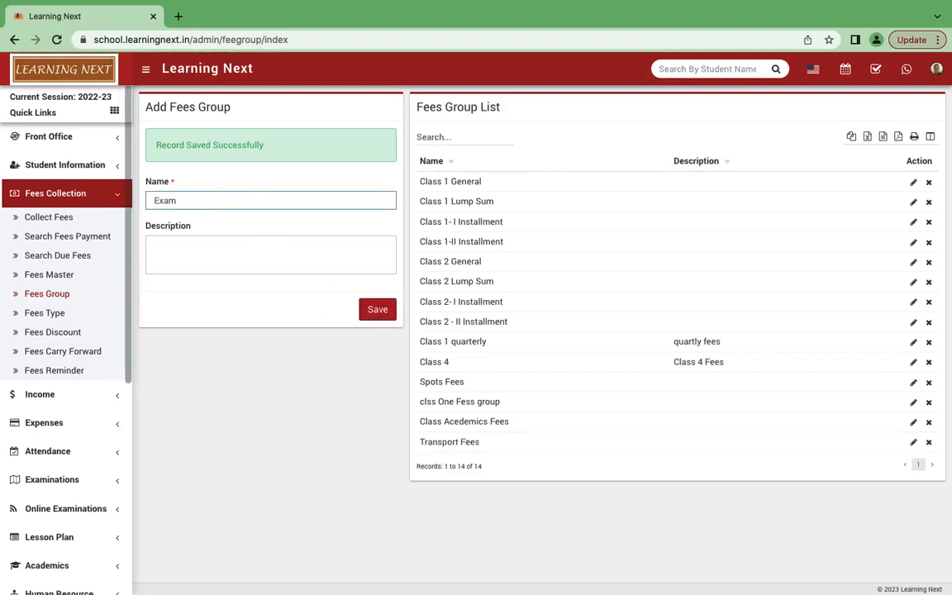
pyautogui.write(' Fees')
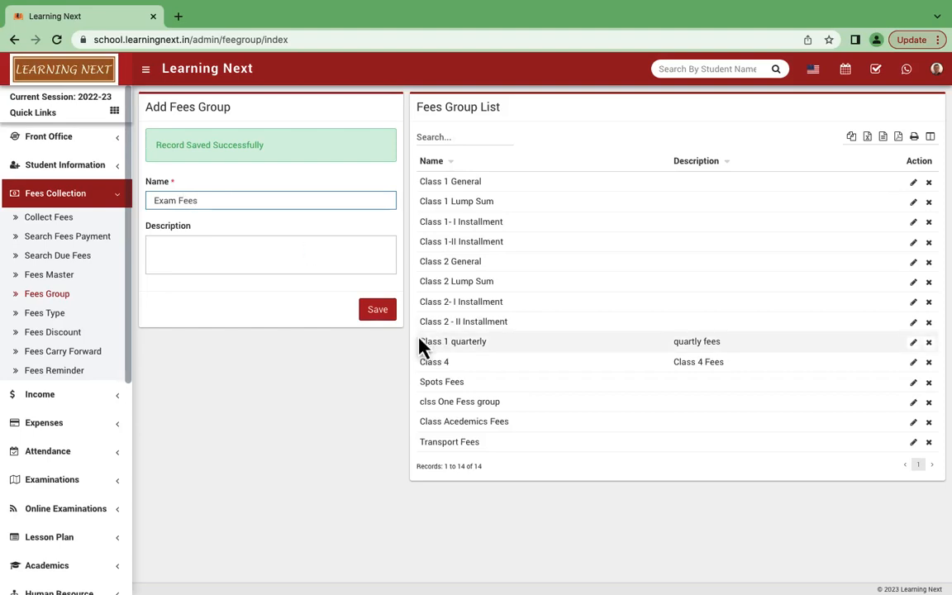
pyautogui.click(379, 312)
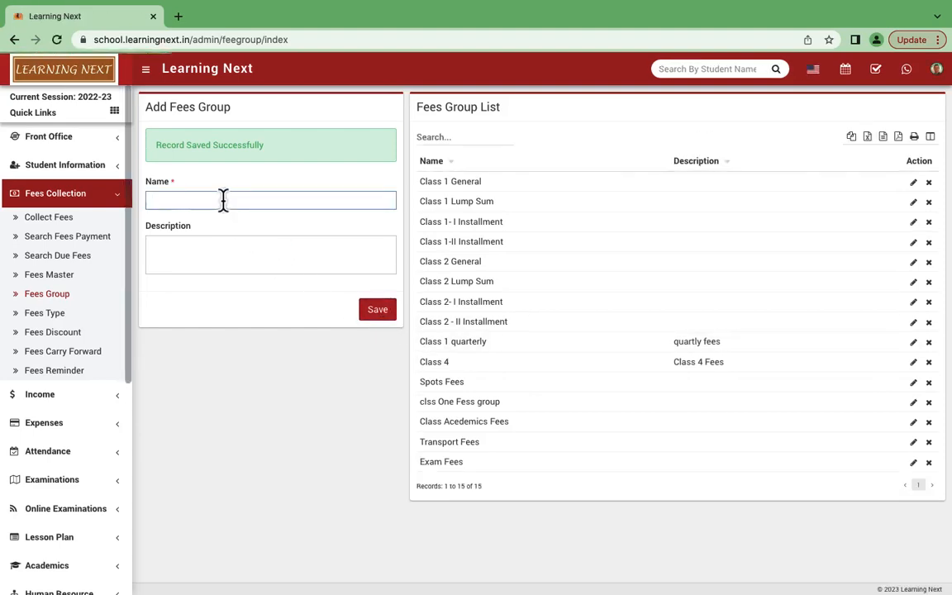
pyautogui.write('A')
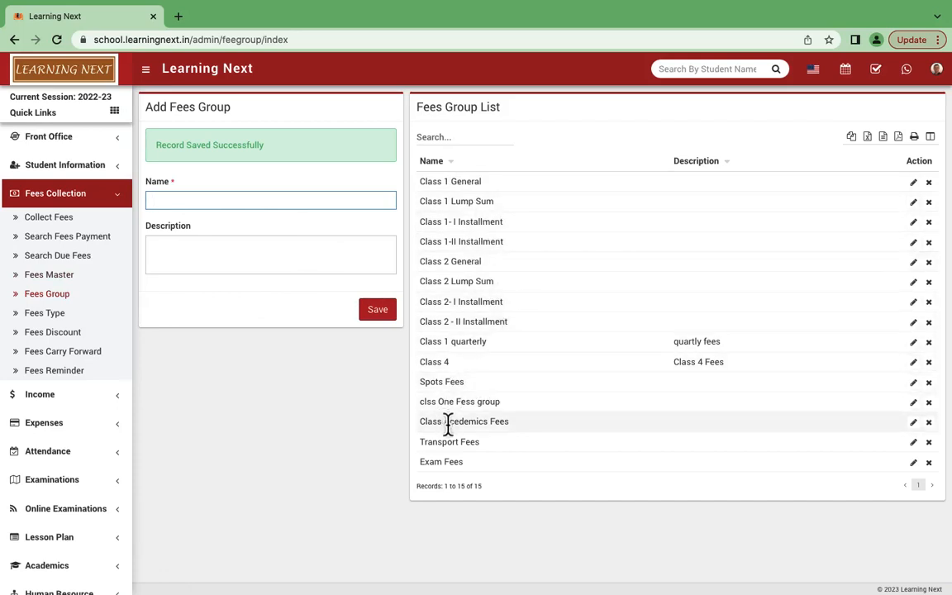
pyautogui.moveTo(501, 401); pyautogui.dragTo(418, 403)
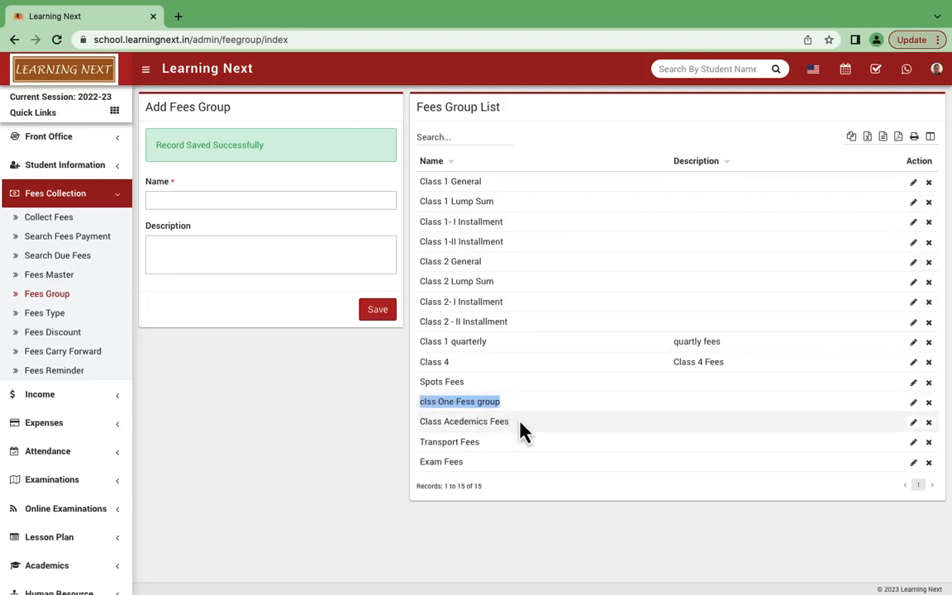
pyautogui.moveTo(510, 422); pyautogui.dragTo(420, 429)
pyautogui.moveTo(481, 441); pyautogui.dragTo(402, 461)
pyautogui.click(329, 421)
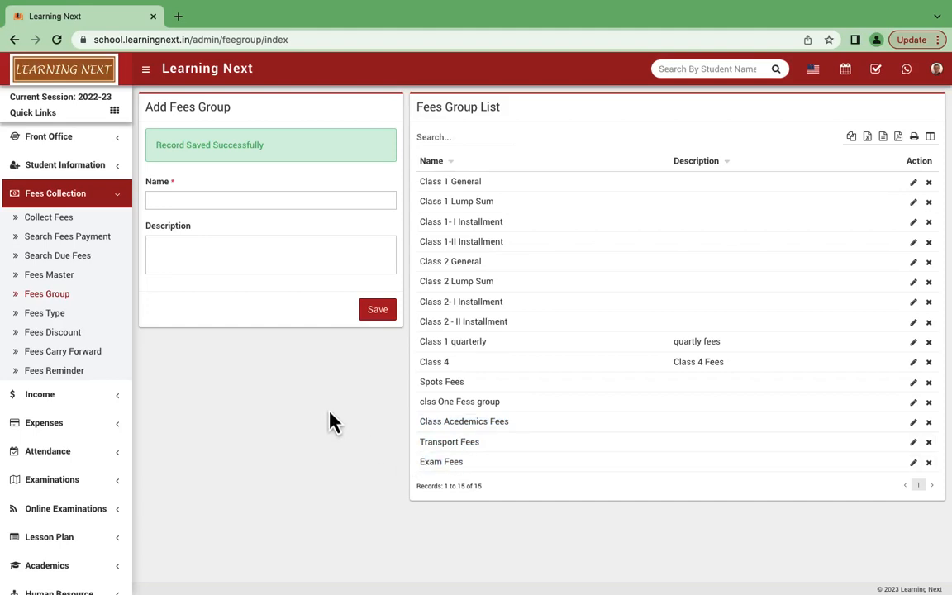
# Start a Fees Master entry with the fees group Class Acedemics Fees and the fees type 1st Class Fees.
pyautogui.click(41, 276)
pyautogui.click(185, 155)
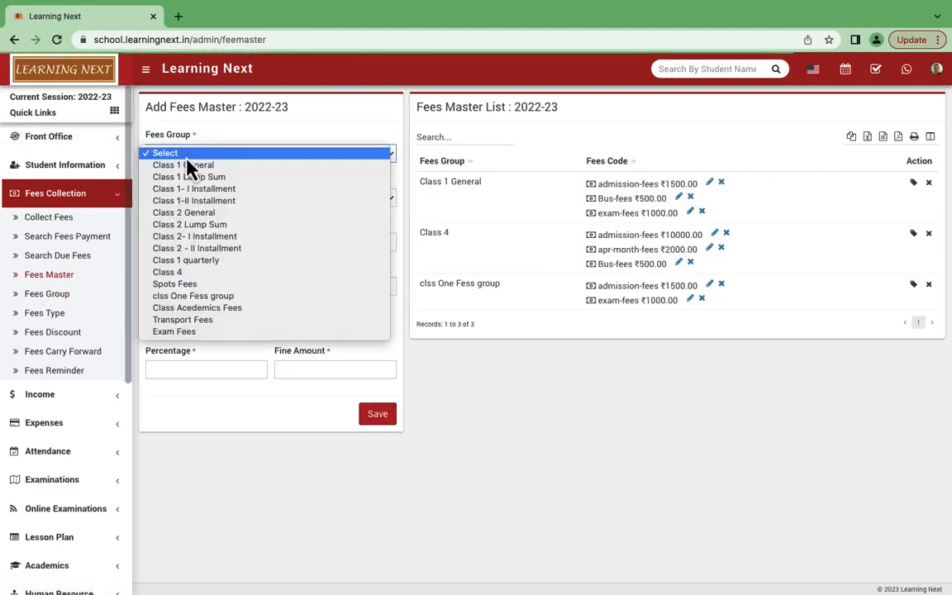
pyautogui.click(196, 311)
pyautogui.click(229, 200)
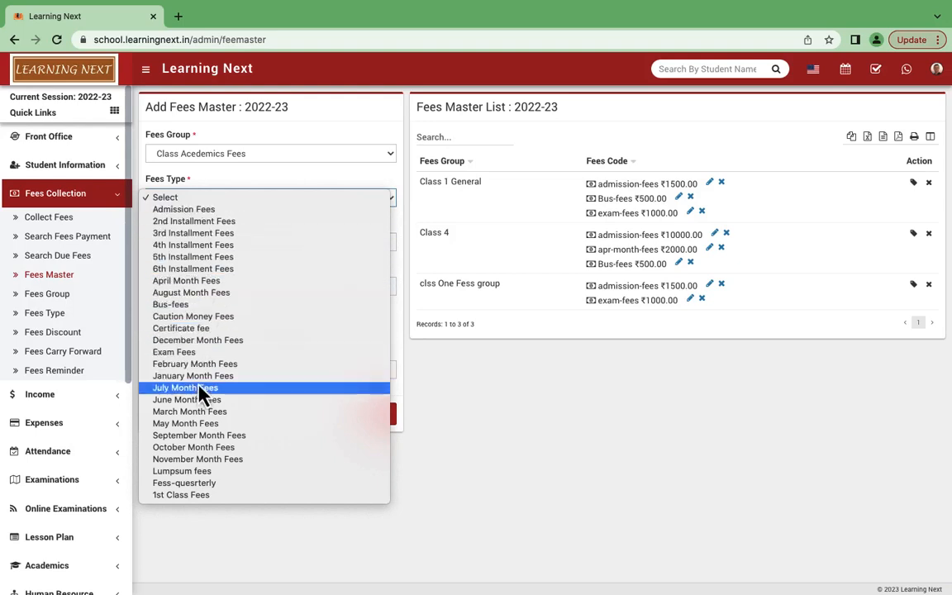
pyautogui.click(198, 496)
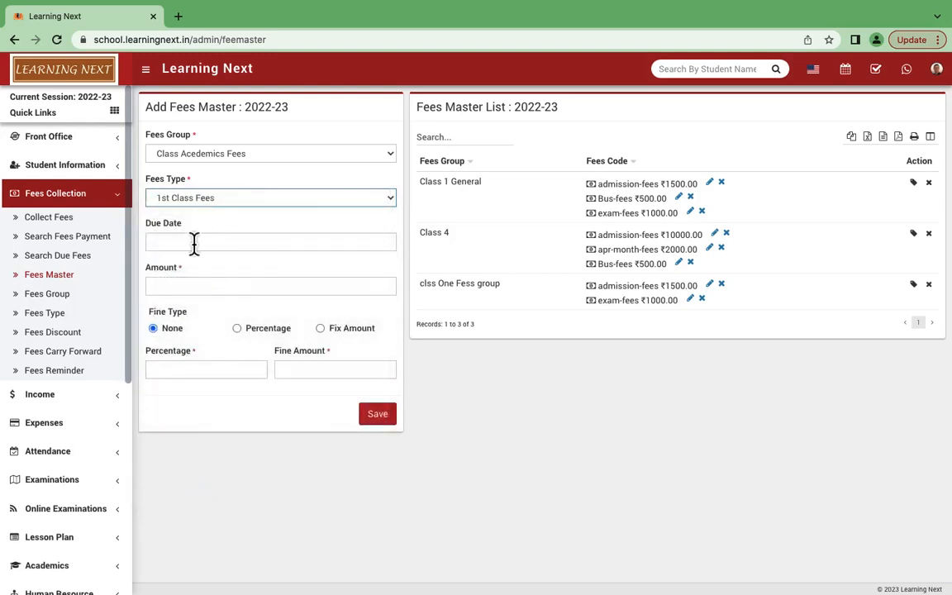
pyautogui.click(192, 241)
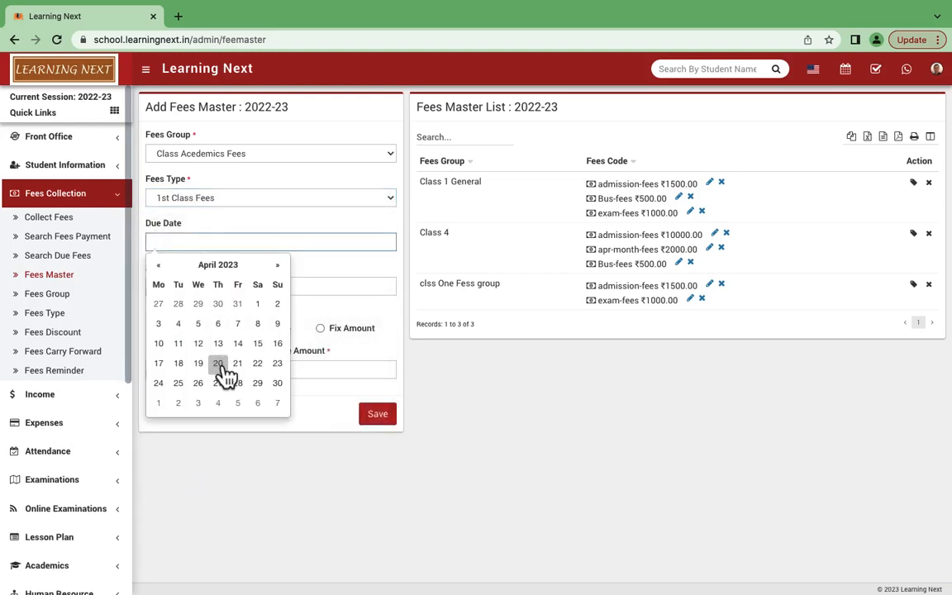
pyautogui.click(253, 484)
# Go back to the fees groups and delete the Transport Fees and Exam Fees groups.
pyautogui.click(48, 297)
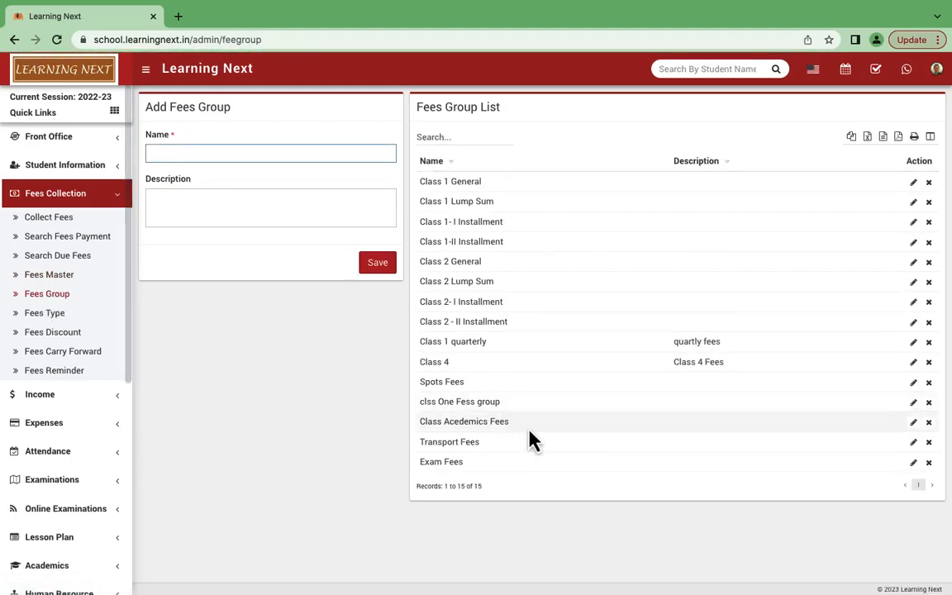
pyautogui.click(927, 444)
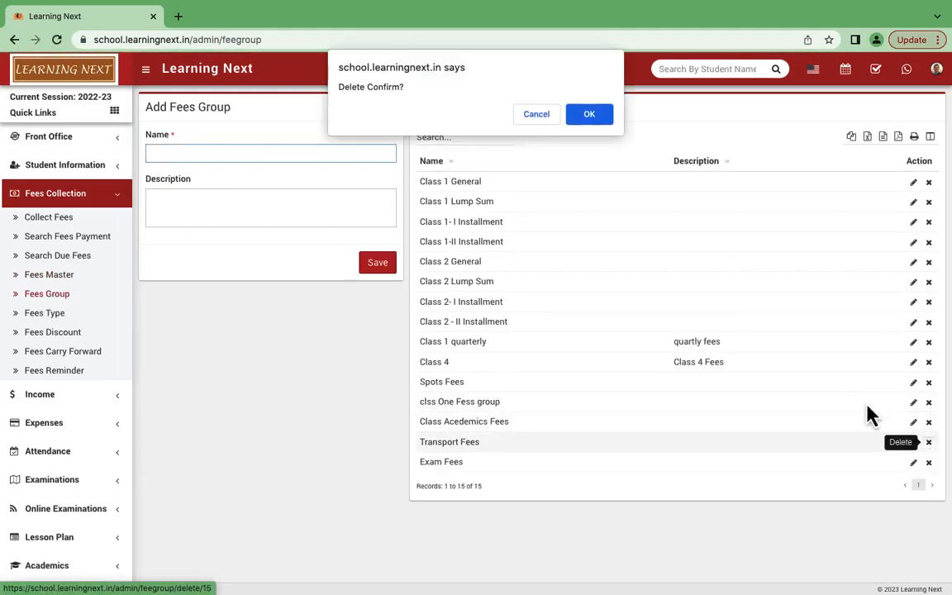
pyautogui.click(591, 118)
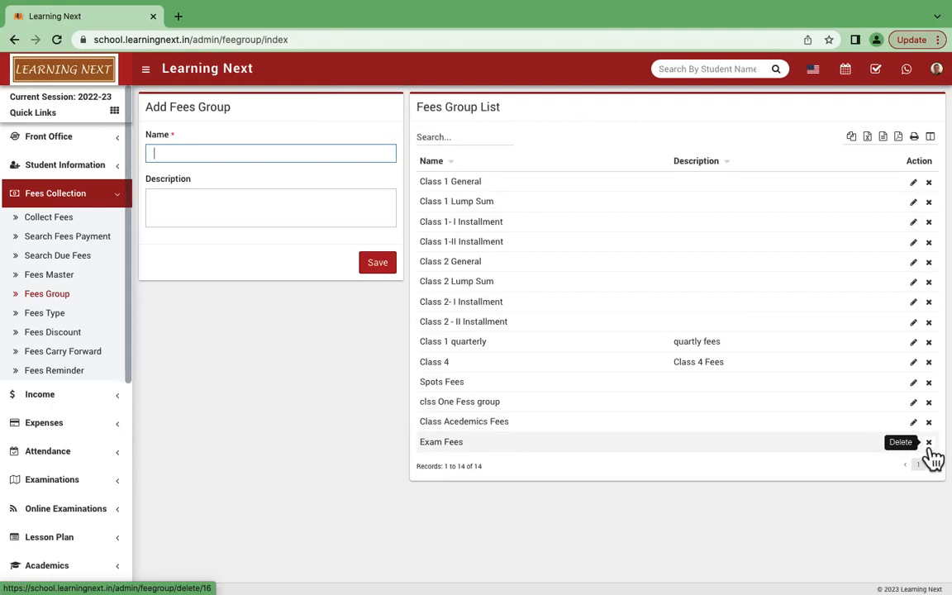
pyautogui.click(929, 444)
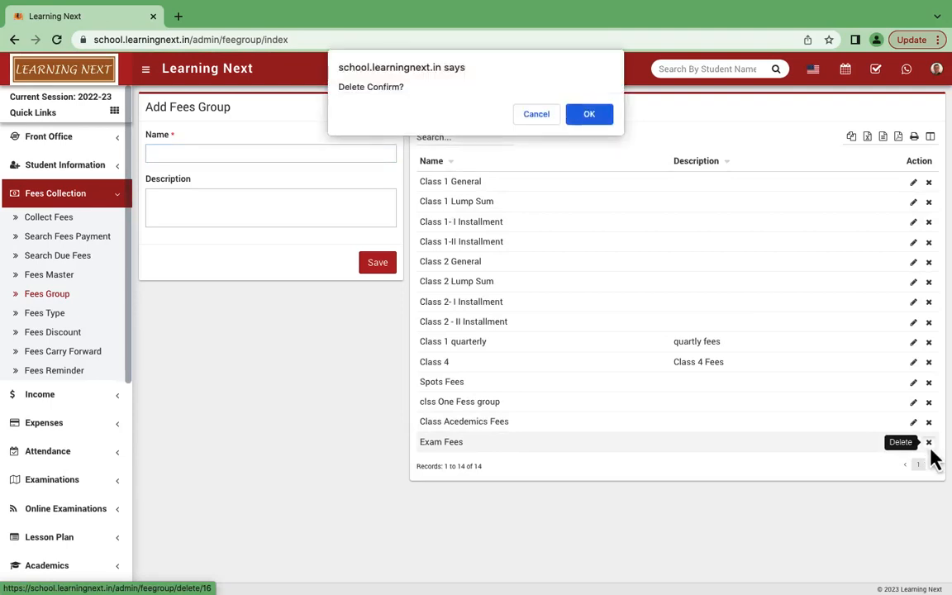
pyautogui.click(591, 124)
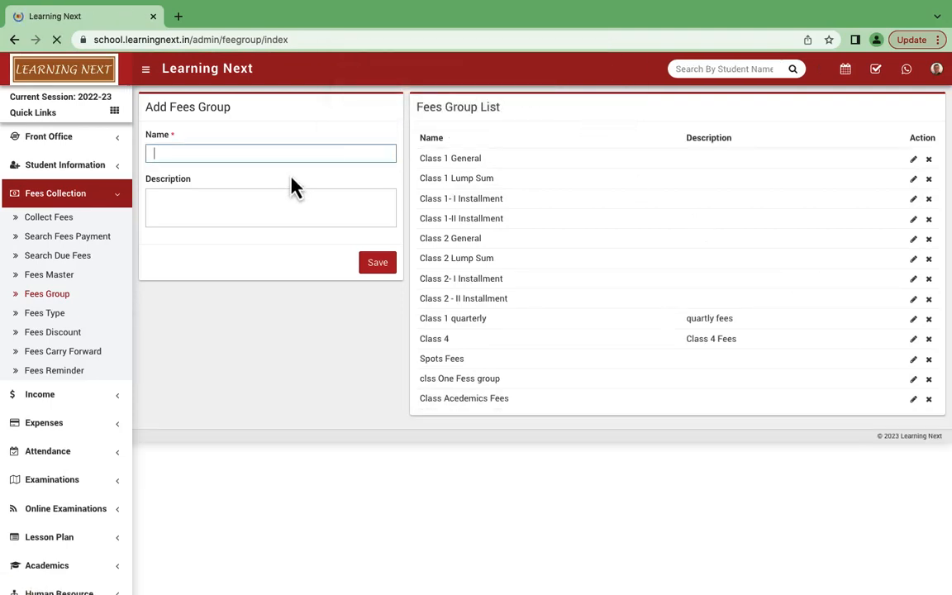
# Start a new Fees Master entry with the fees group clss One Fess group and the fees type Bus-fees.
pyautogui.click(68, 279)
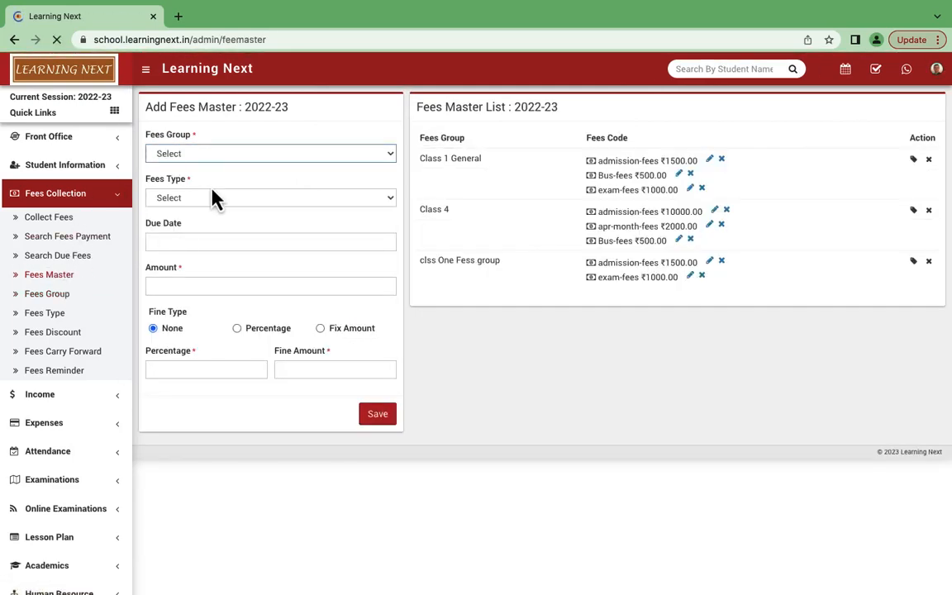
pyautogui.click(231, 154)
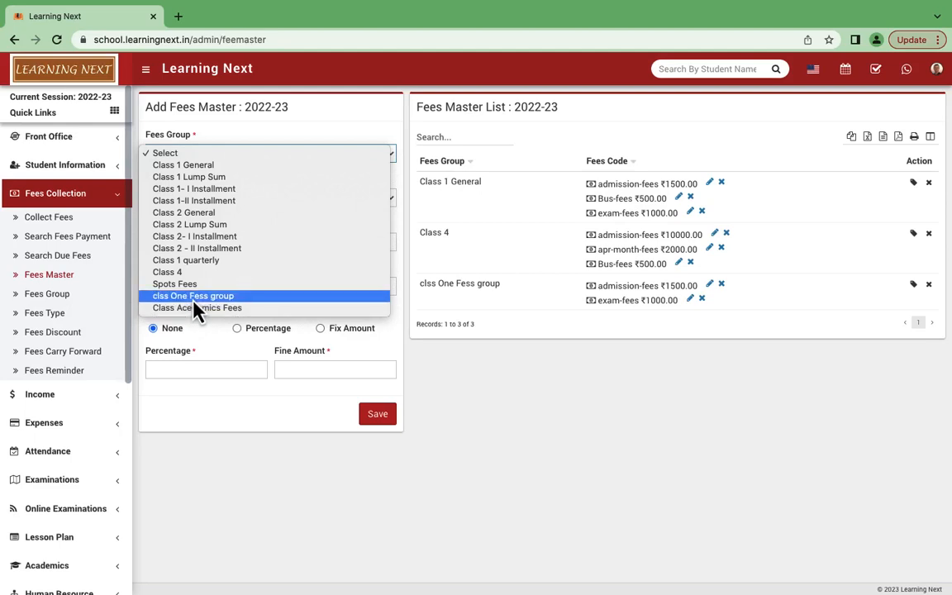
pyautogui.click(195, 297)
pyautogui.click(200, 201)
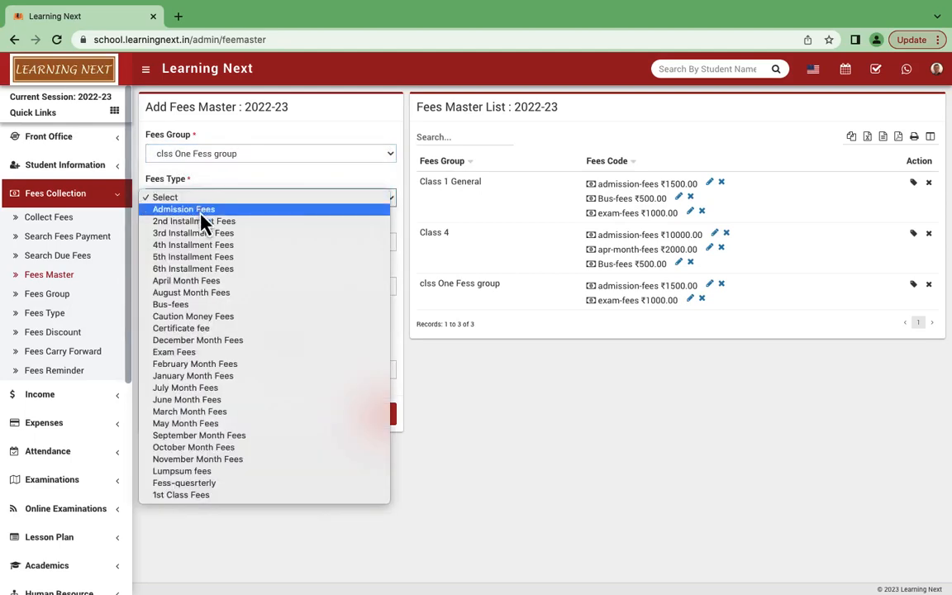
pyautogui.click(186, 306)
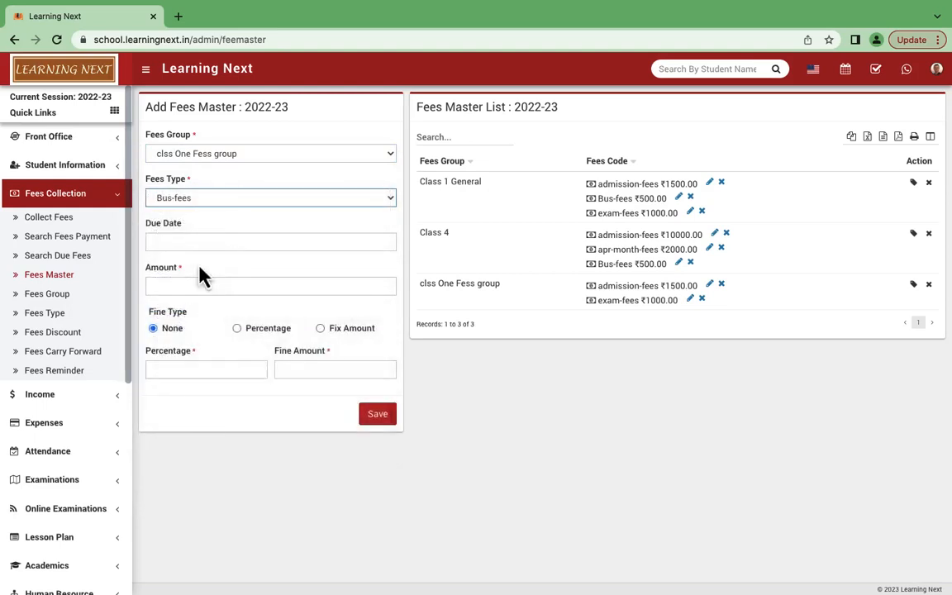
# Set the bus fees entry's due date to 04/22/2023 and its amount to 4000.
pyautogui.click(211, 241)
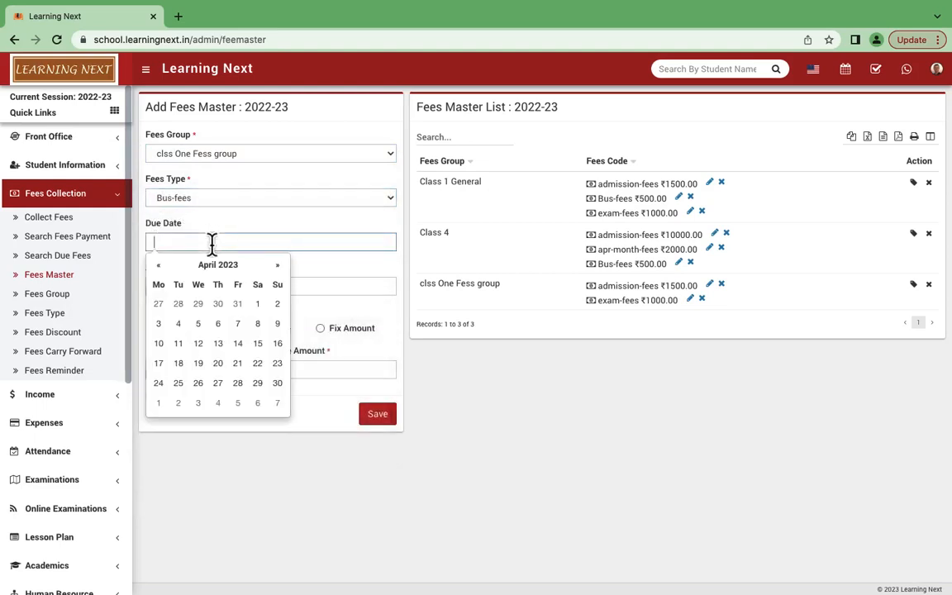
pyautogui.click(256, 363)
pyautogui.click(203, 286)
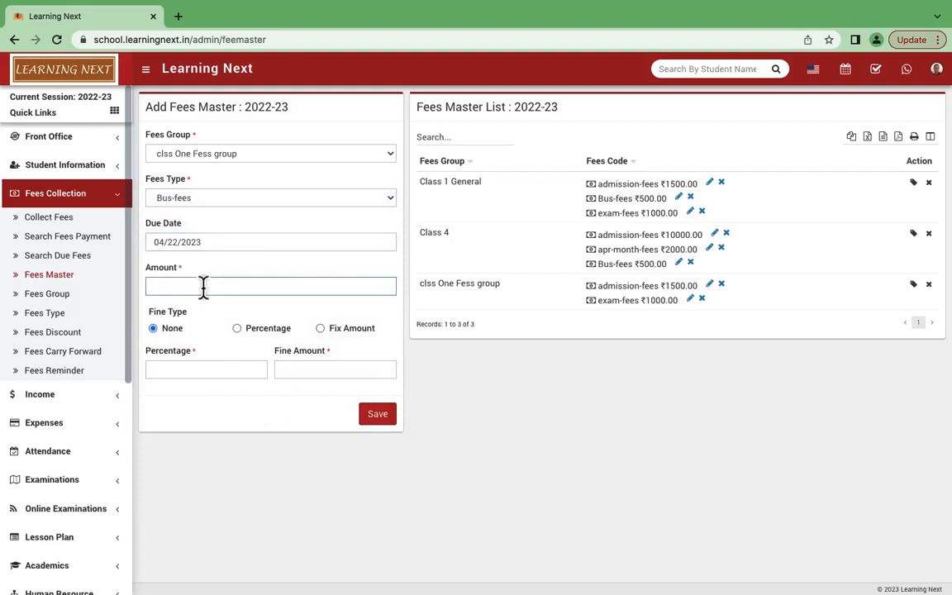
pyautogui.write('4000')
# Apply a fixed-amount fine of 100 to the bus fees entry and save it.
pyautogui.click(196, 373)
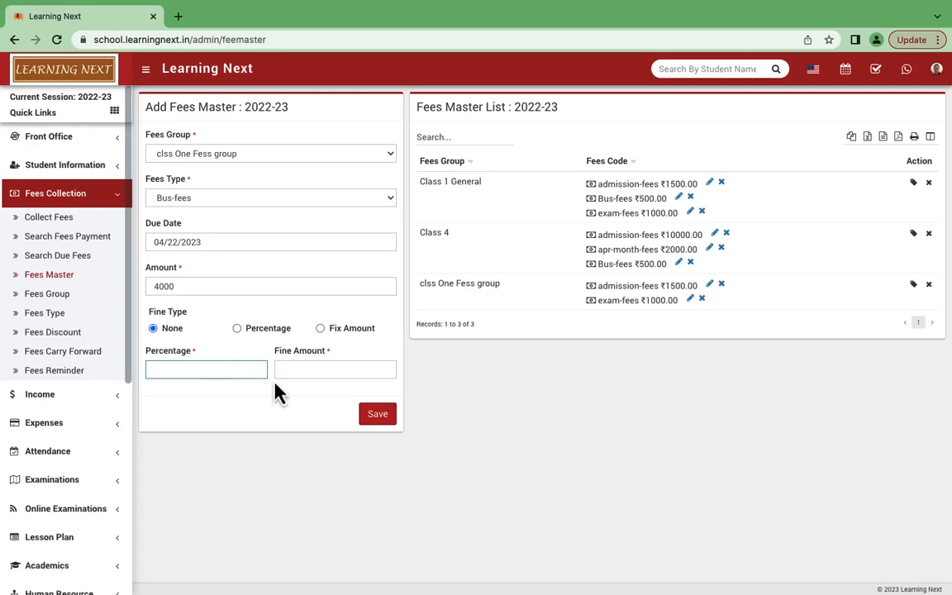
pyautogui.click(298, 369)
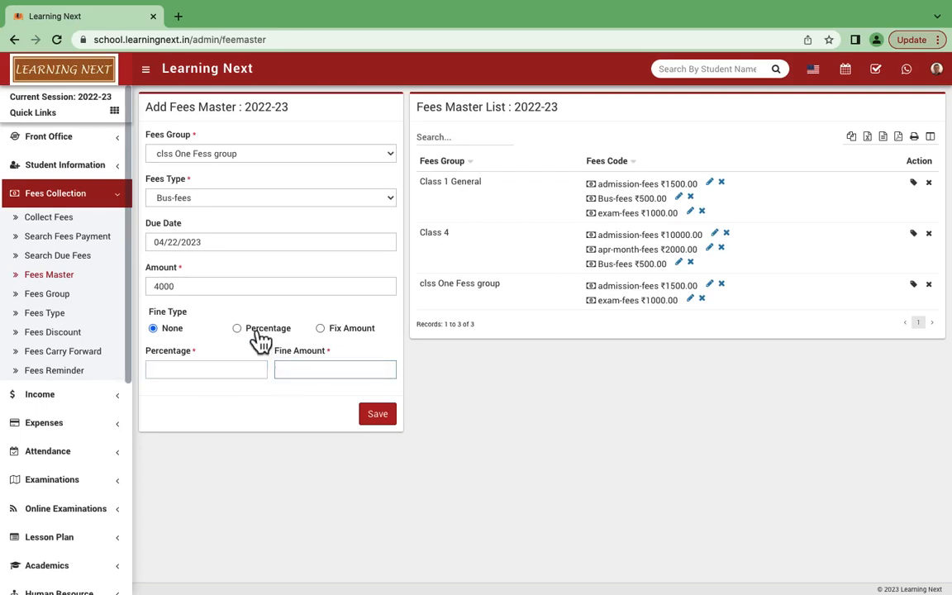
pyautogui.click(258, 330)
pyautogui.click(322, 334)
pyautogui.click(310, 368)
pyautogui.write('100')
pyautogui.click(384, 417)
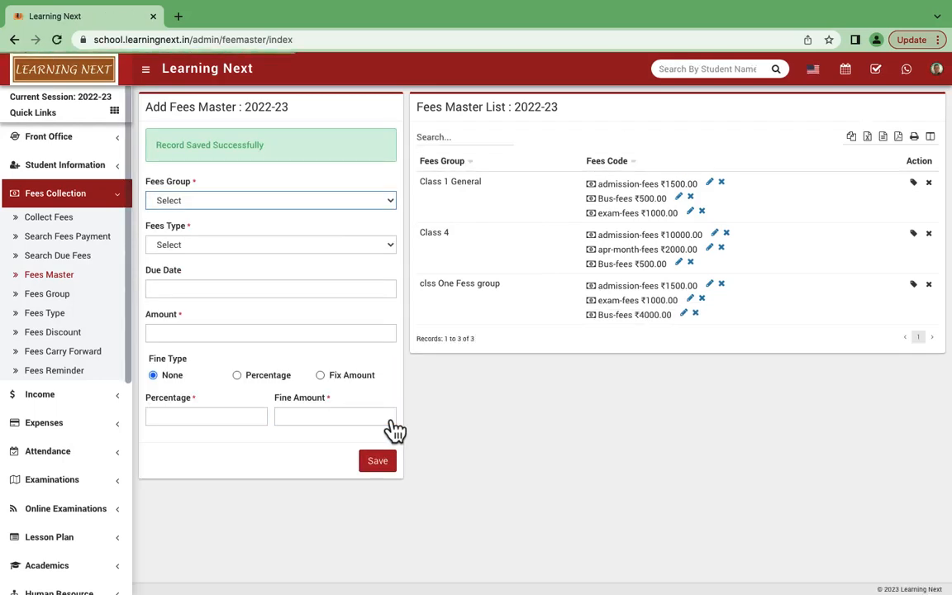
# Try to save a Fees Master entry for clss One Fess group with Exam Fees due 05/31/2023, leaving the amount empty.
pyautogui.click(248, 206)
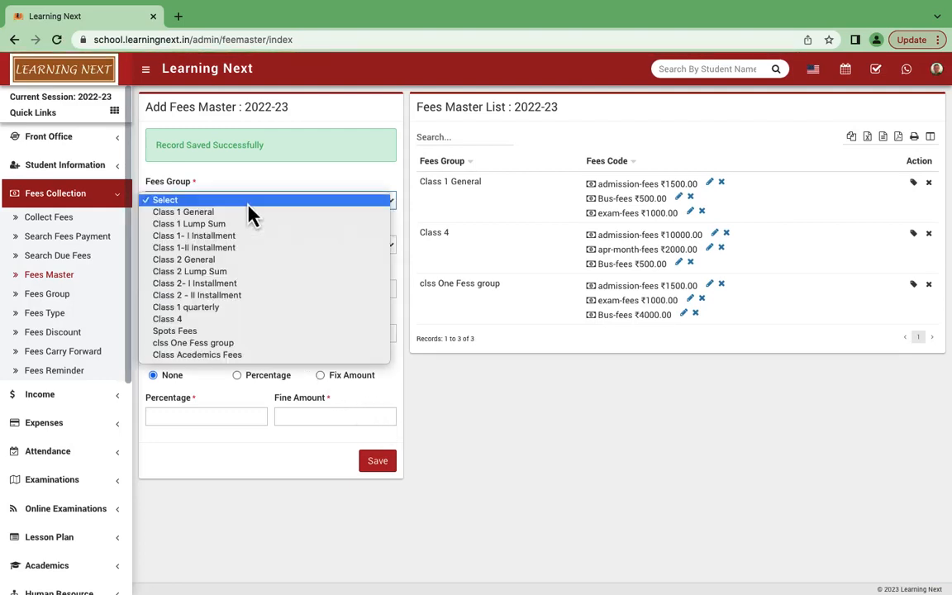
pyautogui.click(207, 343)
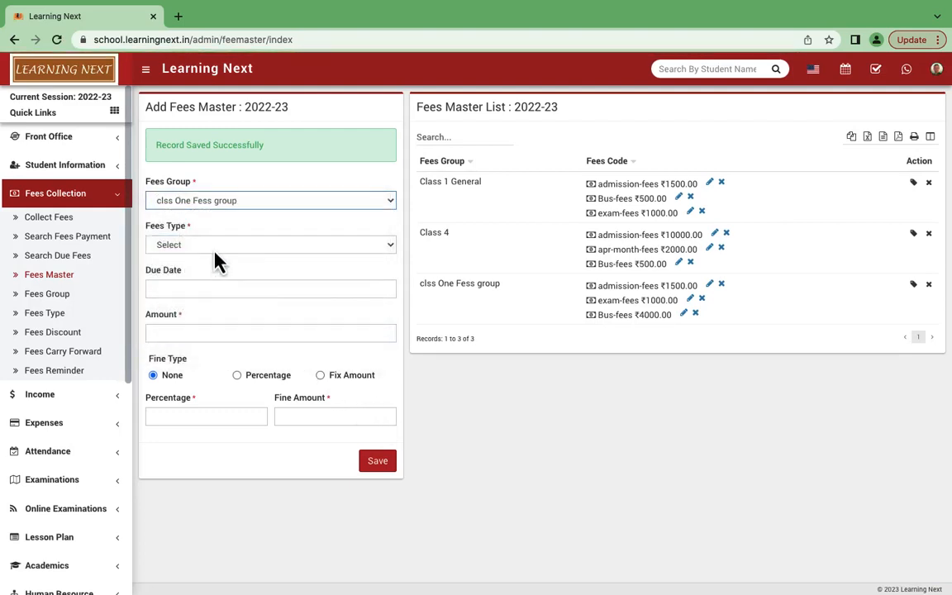
pyautogui.click(216, 246)
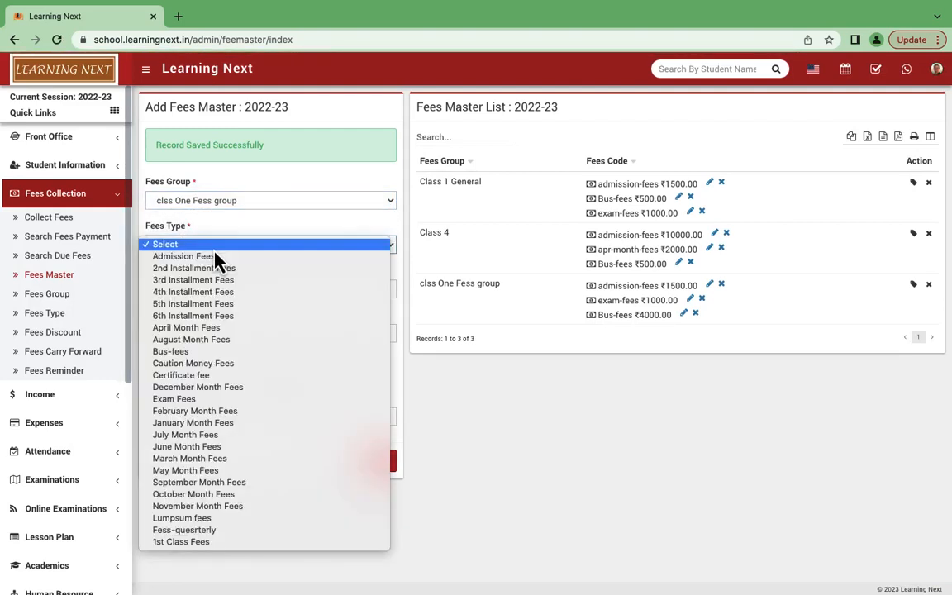
pyautogui.click(193, 400)
pyautogui.click(247, 286)
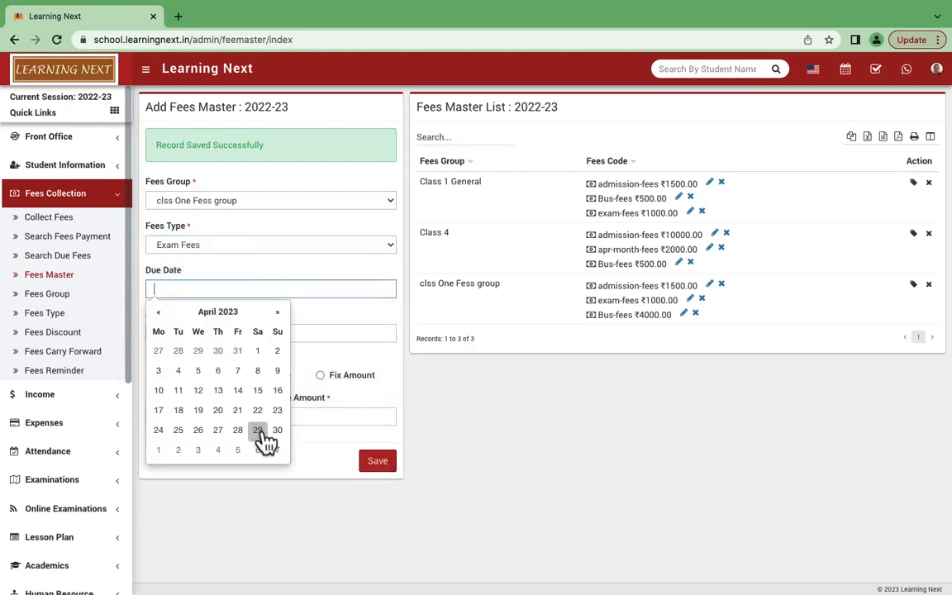
pyautogui.click(277, 312)
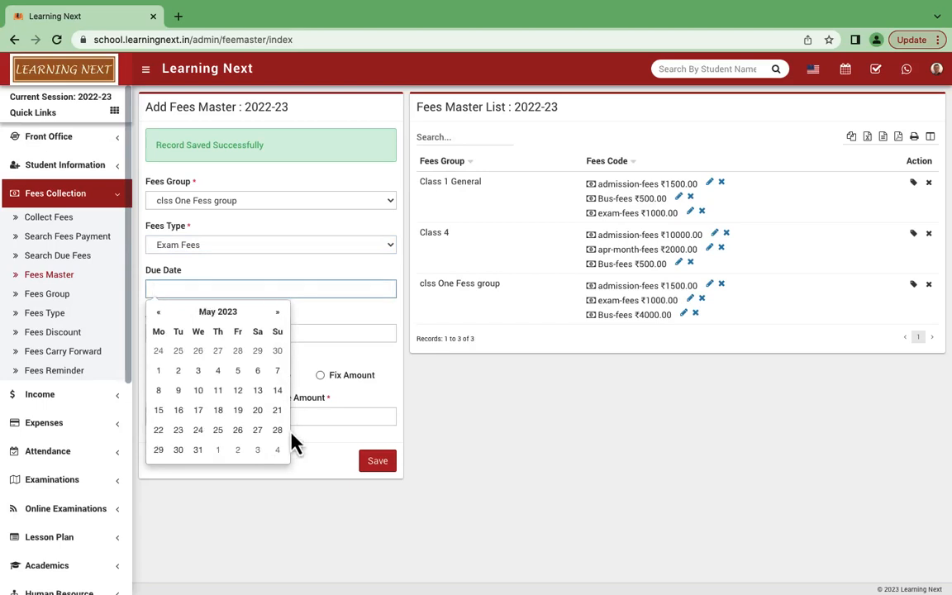
pyautogui.click(198, 450)
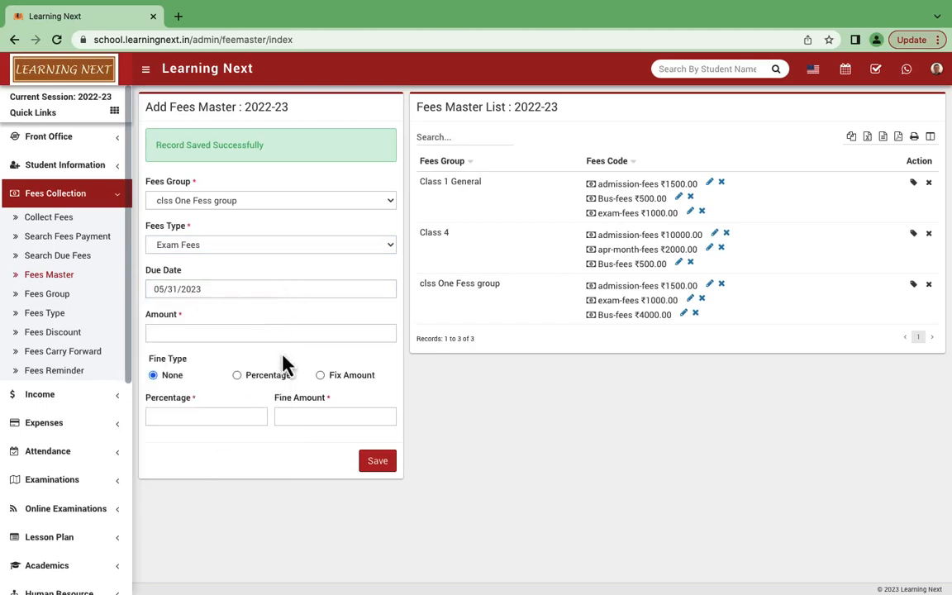
pyautogui.click(380, 461)
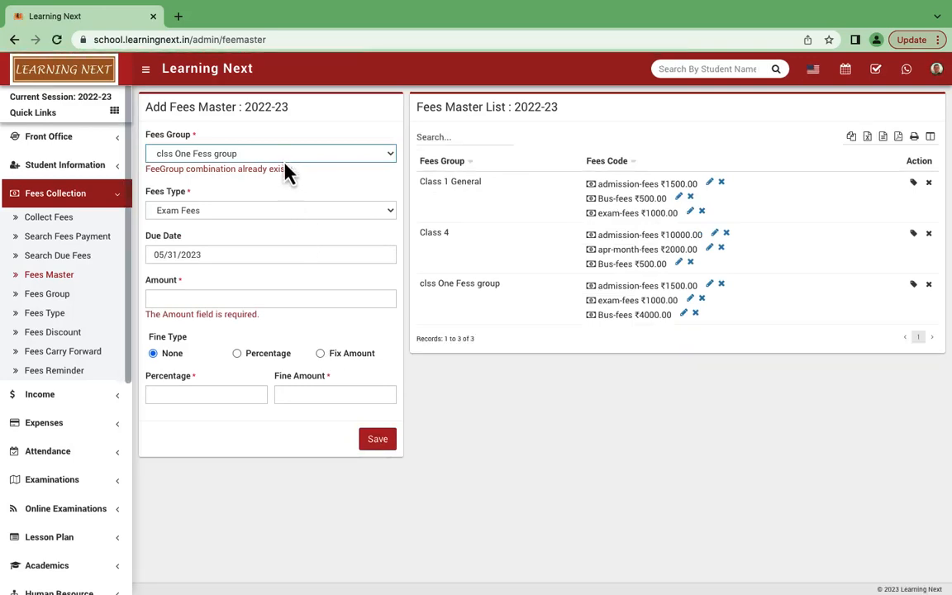
# Switch the unsaved entry's fees group to Spots Fees, keeping Exam Fees as the fees type.
pyautogui.click(249, 161)
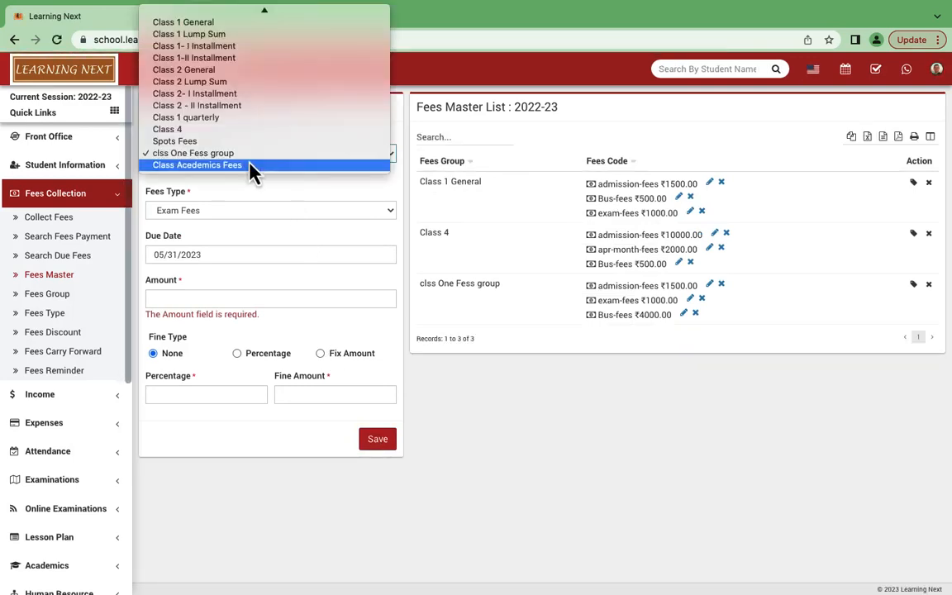
pyautogui.click(487, 304)
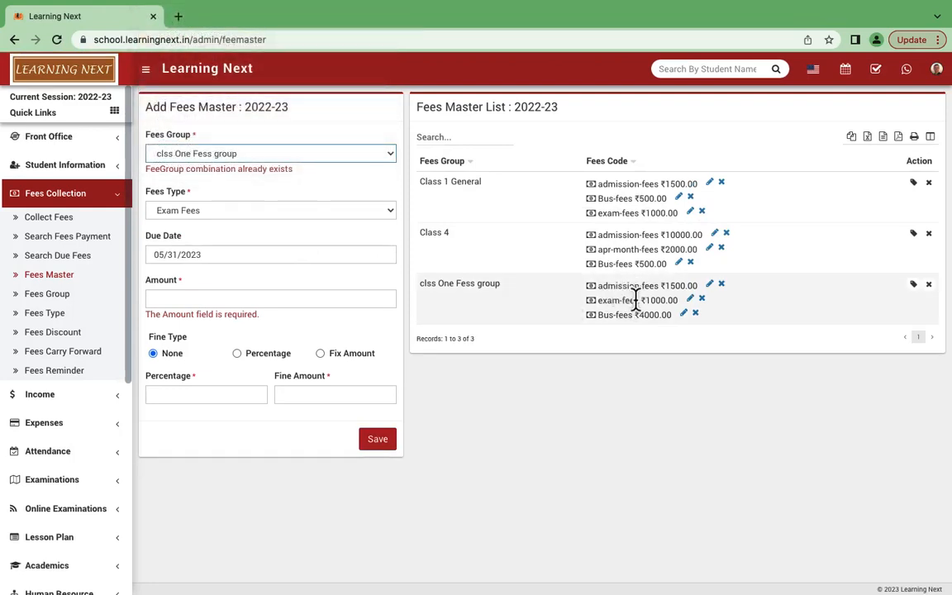
pyautogui.click(278, 157)
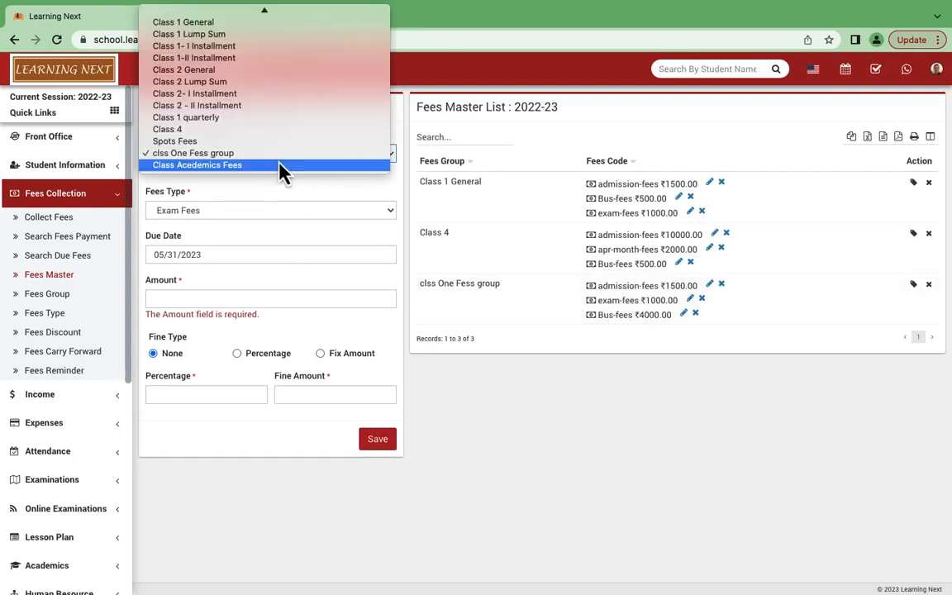
pyautogui.click(206, 142)
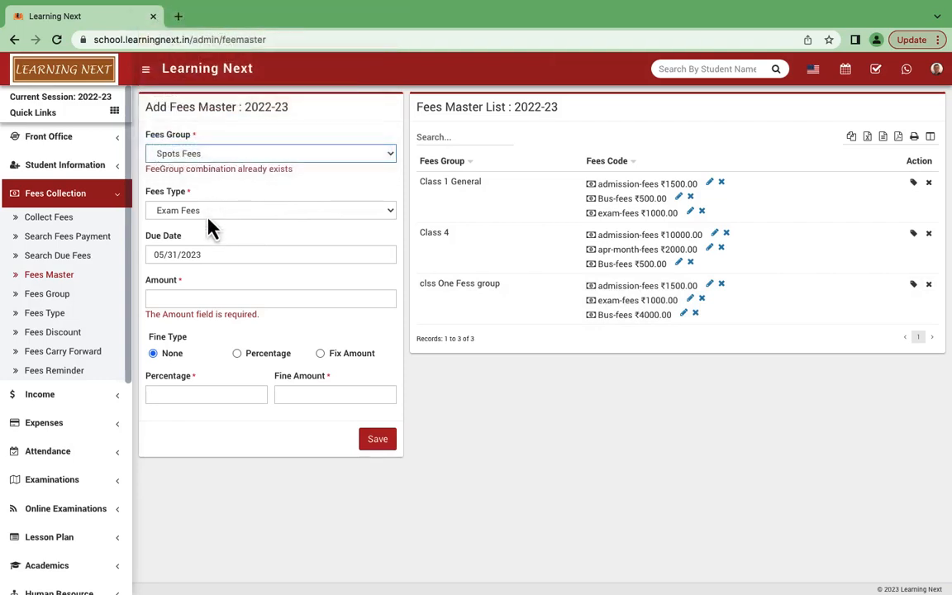
pyautogui.click(209, 216)
pyautogui.click(374, 440)
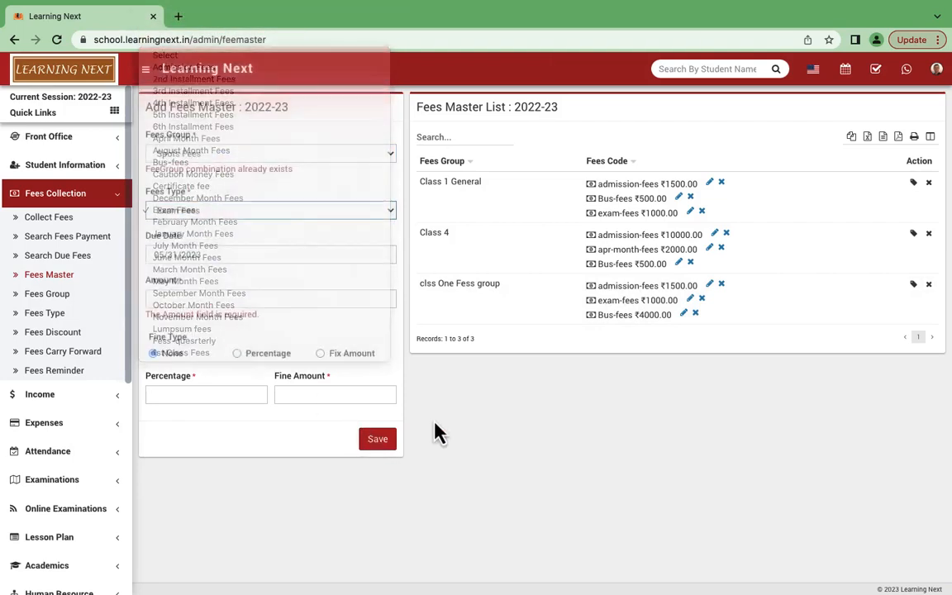
# Change the unsaved entry's fees group to Class Acedemics Fees and its fees type to July Month Fees.
pyautogui.click(183, 154)
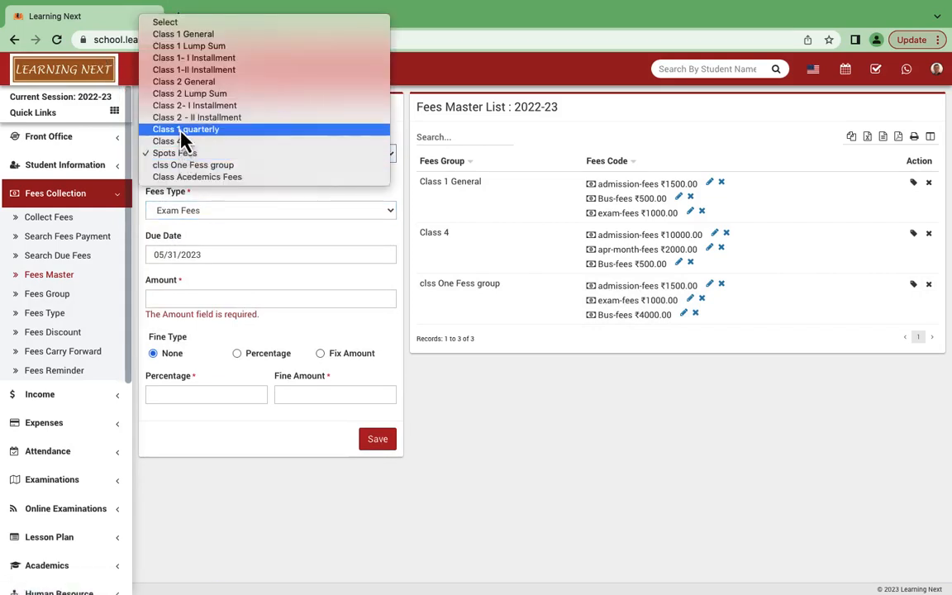
pyautogui.click(197, 177)
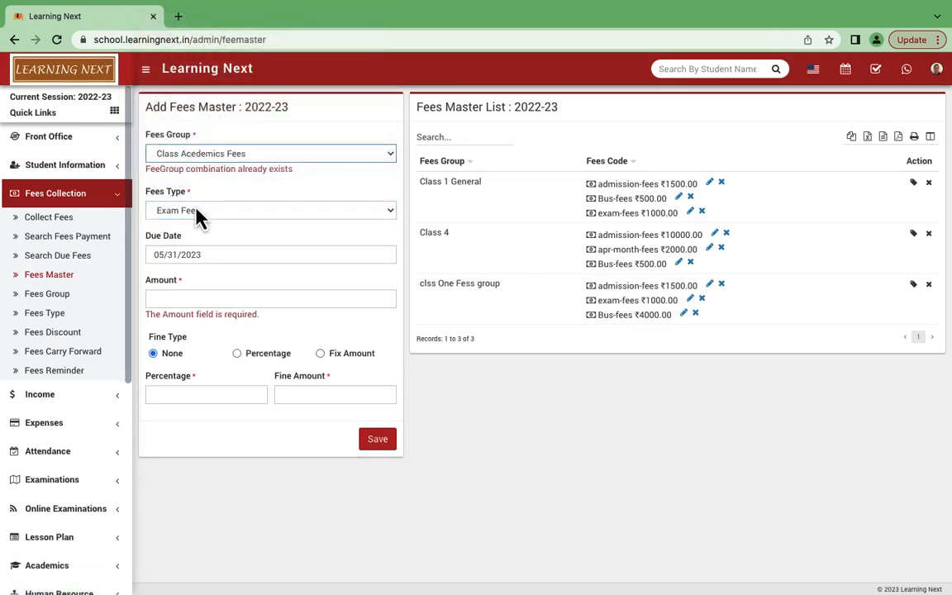
pyautogui.click(198, 216)
pyautogui.press('Up')
pyautogui.press('Up')
pyautogui.press('Up')
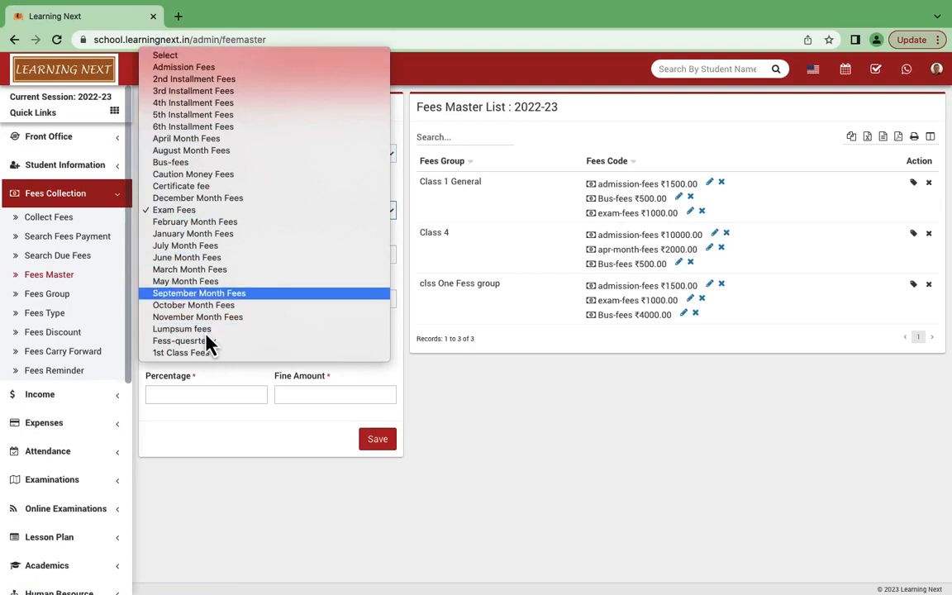
pyautogui.press('Down')
pyautogui.press('Down')
pyautogui.press('Down')
pyautogui.press('Down')
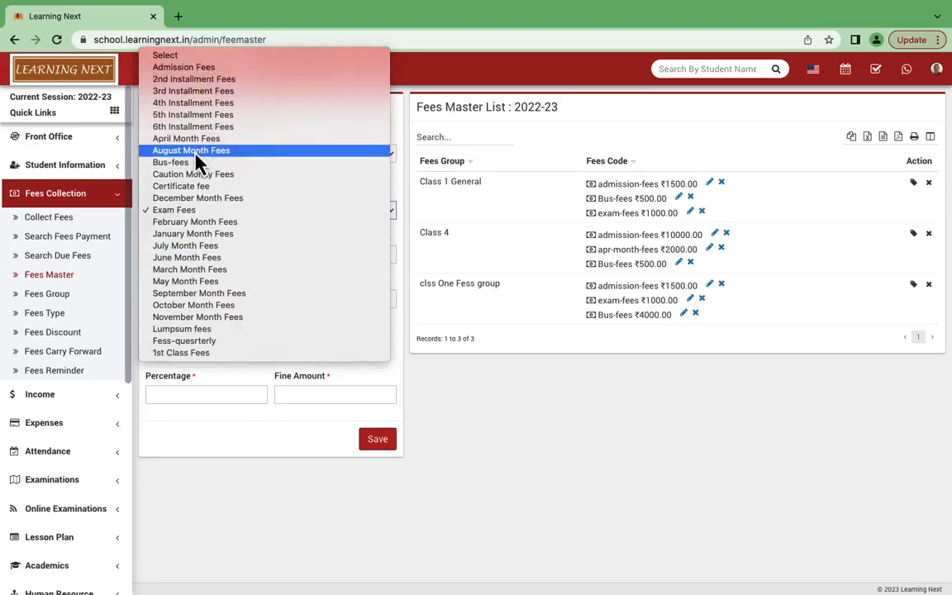
pyautogui.click(190, 248)
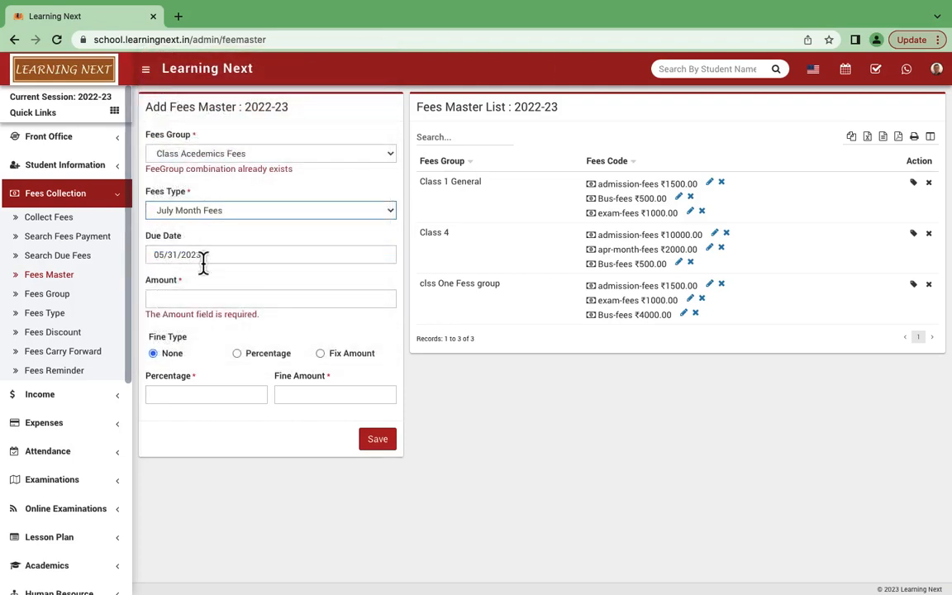
# Set the July Month Fees entry's amount to 7000 and save it.
pyautogui.click(236, 299)
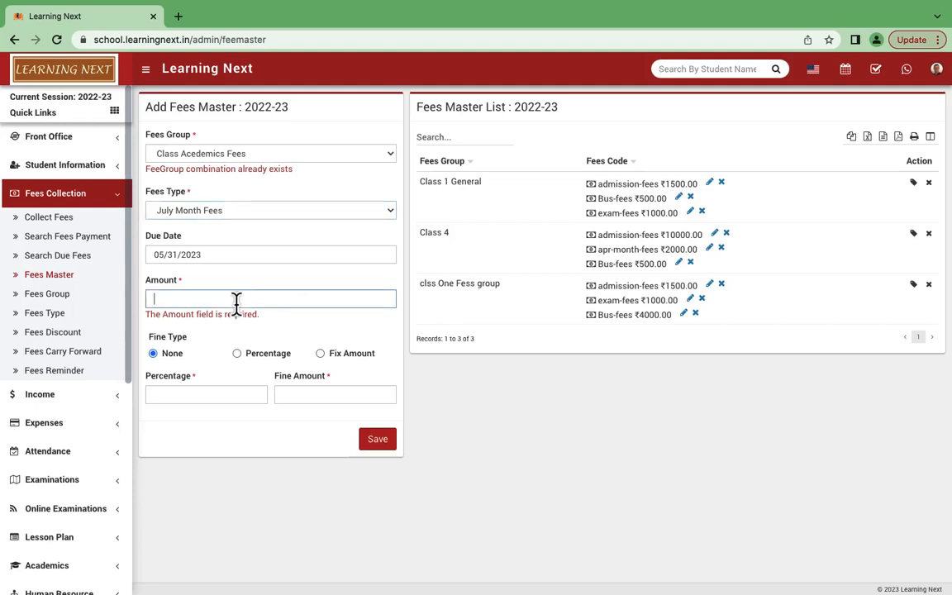
pyautogui.write('7000')
pyautogui.click(383, 442)
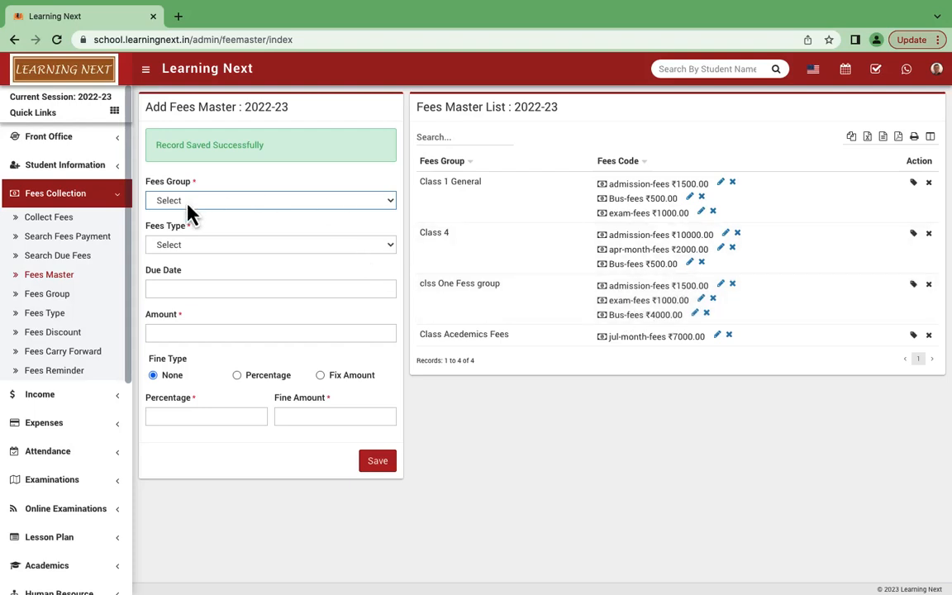
# Reopen the Fees Master page and examine the Class 4 group in the list.
pyautogui.click(47, 276)
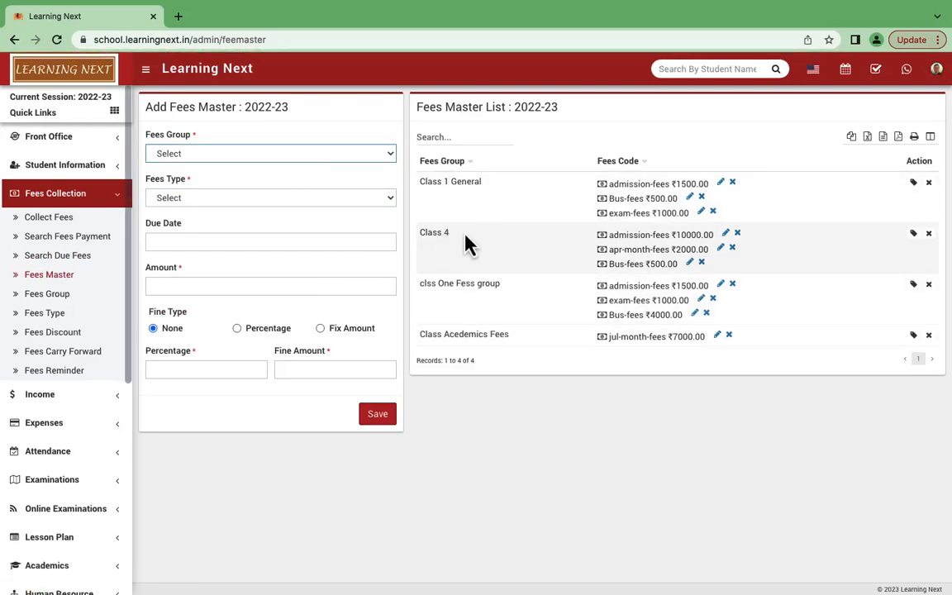
pyautogui.moveTo(455, 238); pyautogui.dragTo(430, 237)
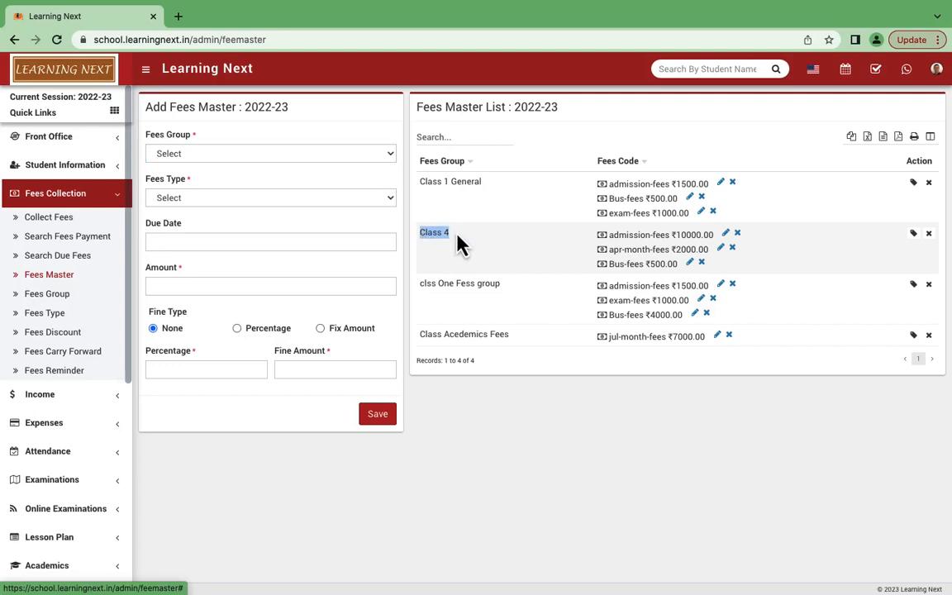
# Create a fees group named 8th class Fees and check its row in the fees group list.
pyautogui.click(455, 234)
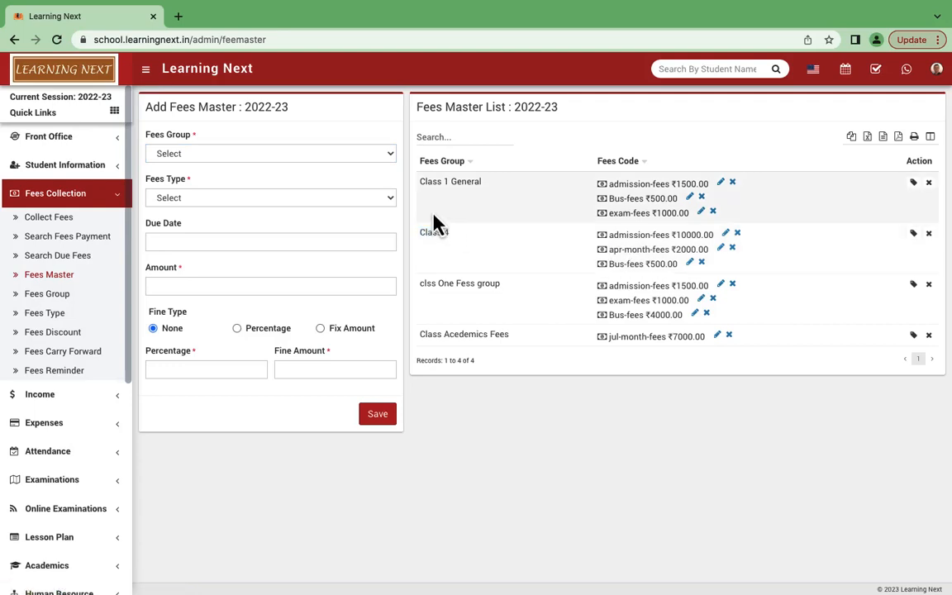
pyautogui.click(43, 294)
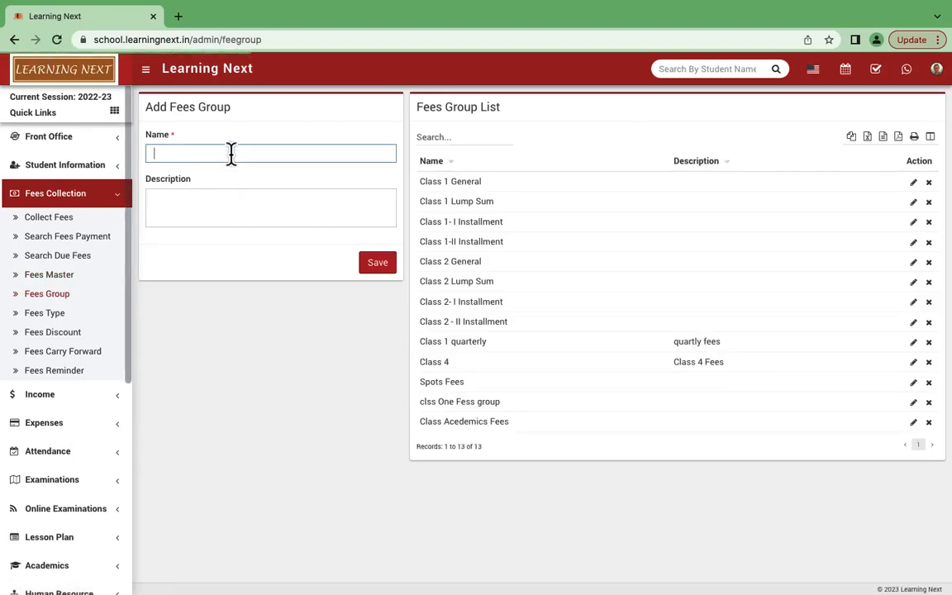
pyautogui.write('C')
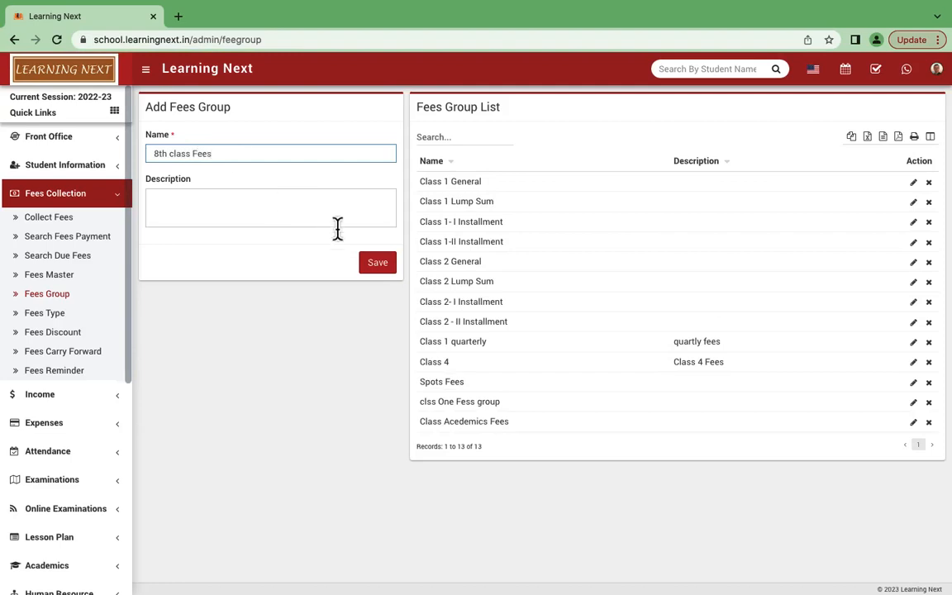
pyautogui.click(378, 264)
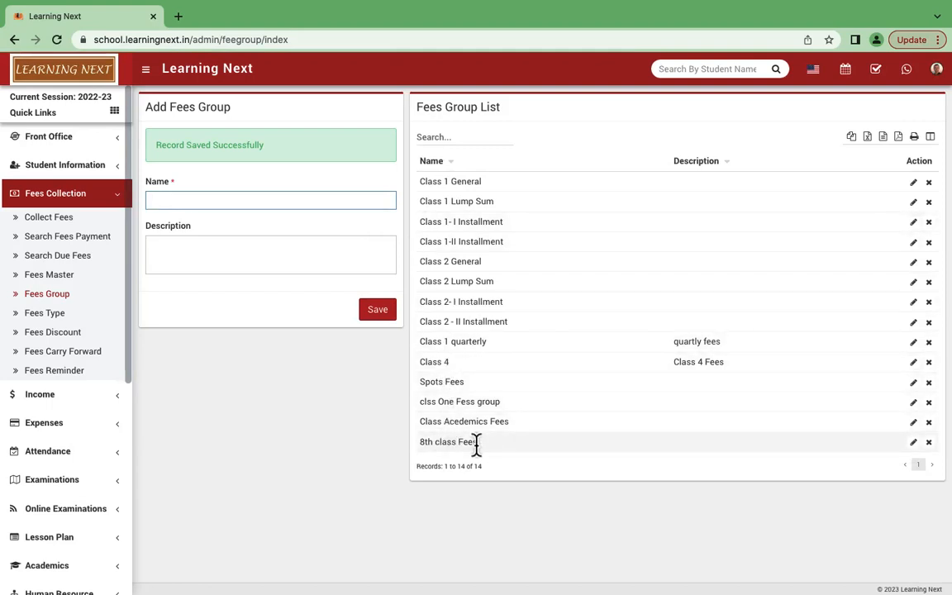
pyautogui.moveTo(476, 444); pyautogui.dragTo(414, 457)
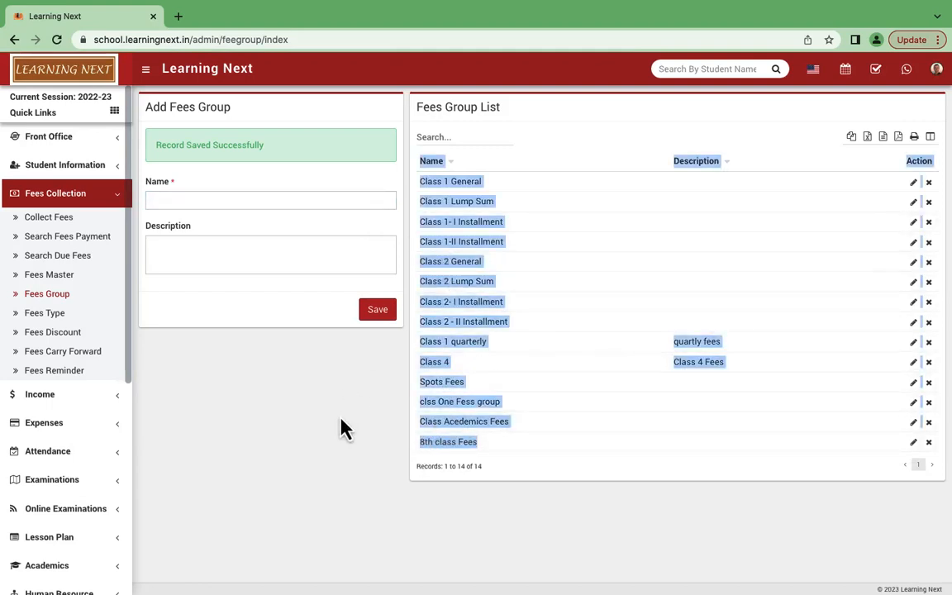
pyautogui.click(421, 223)
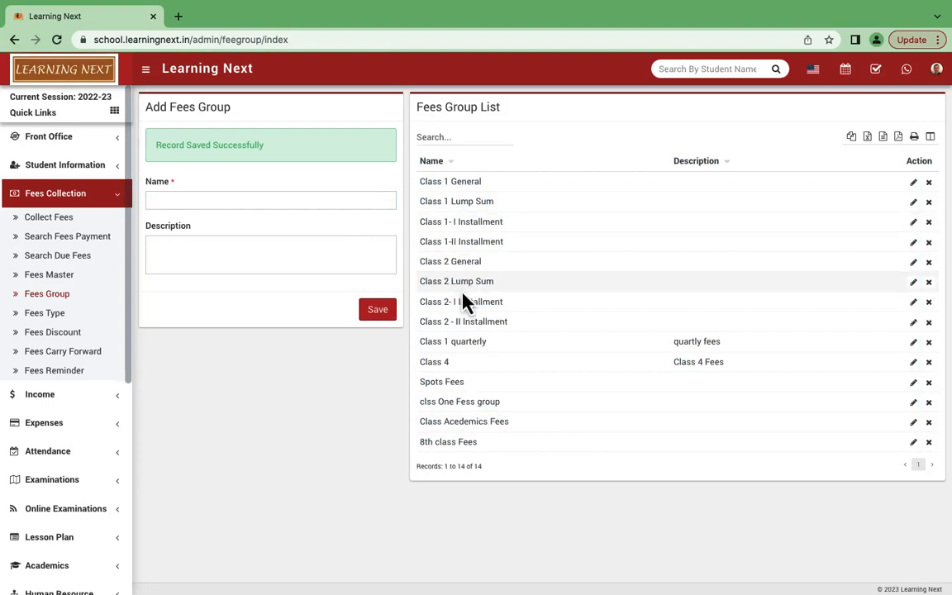
# Start a fees master entry with 8th class Fees as the fees group and Admission Fees as the fees type.
pyautogui.click(49, 279)
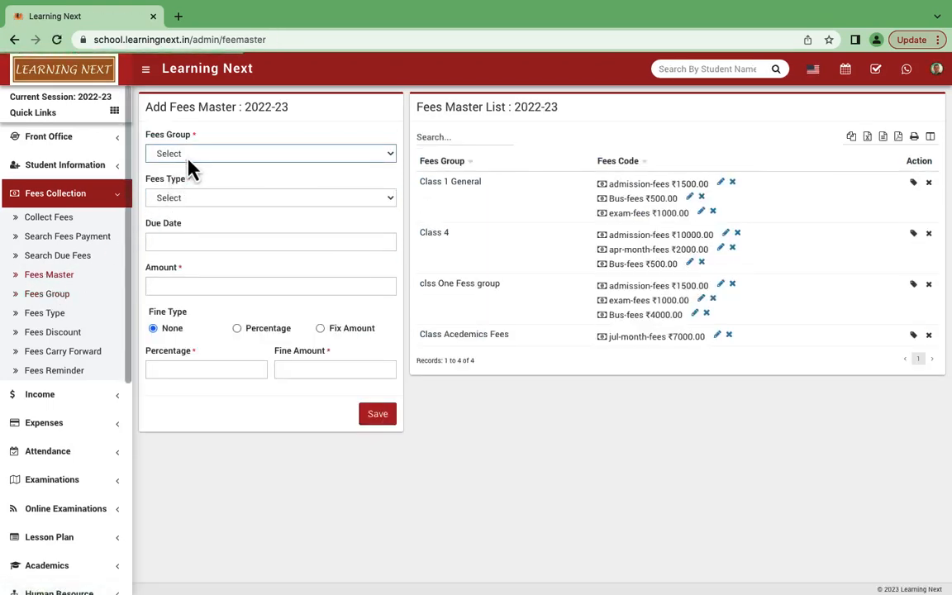
pyautogui.click(192, 155)
pyautogui.click(196, 320)
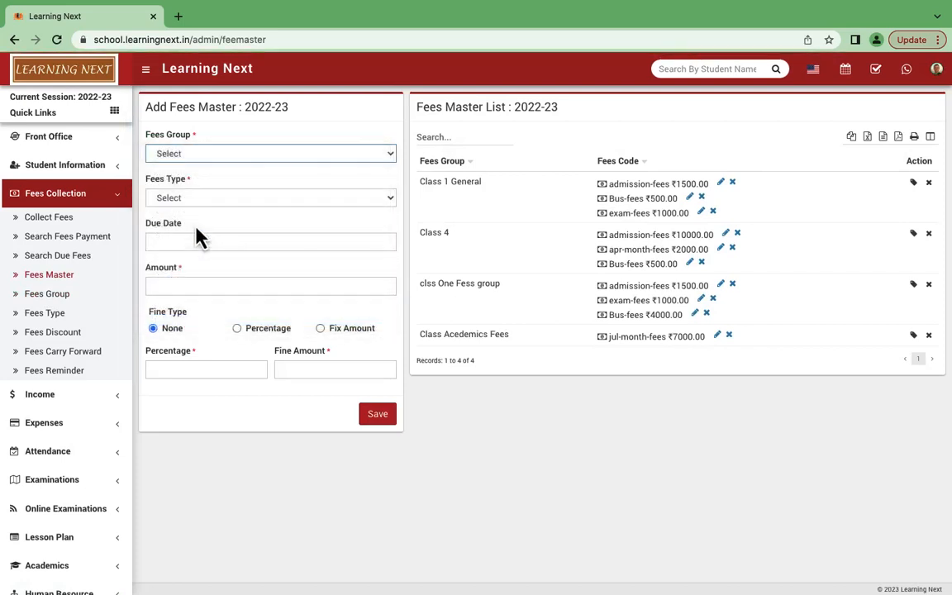
pyautogui.click(196, 203)
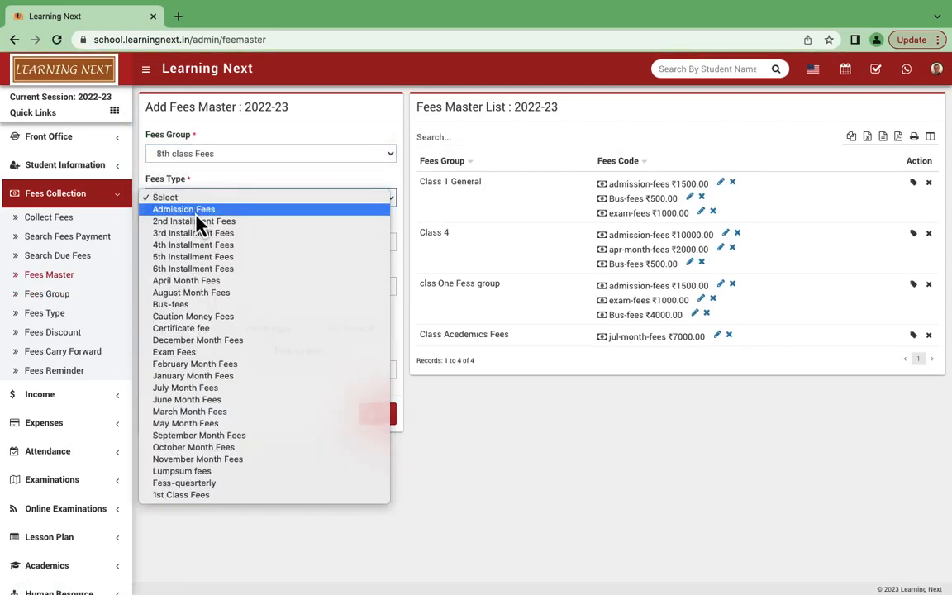
pyautogui.click(198, 211)
# Set the Admission Fees entry's due date to 04/30/2023 and its amount to 15000, and save it.
pyautogui.click(223, 241)
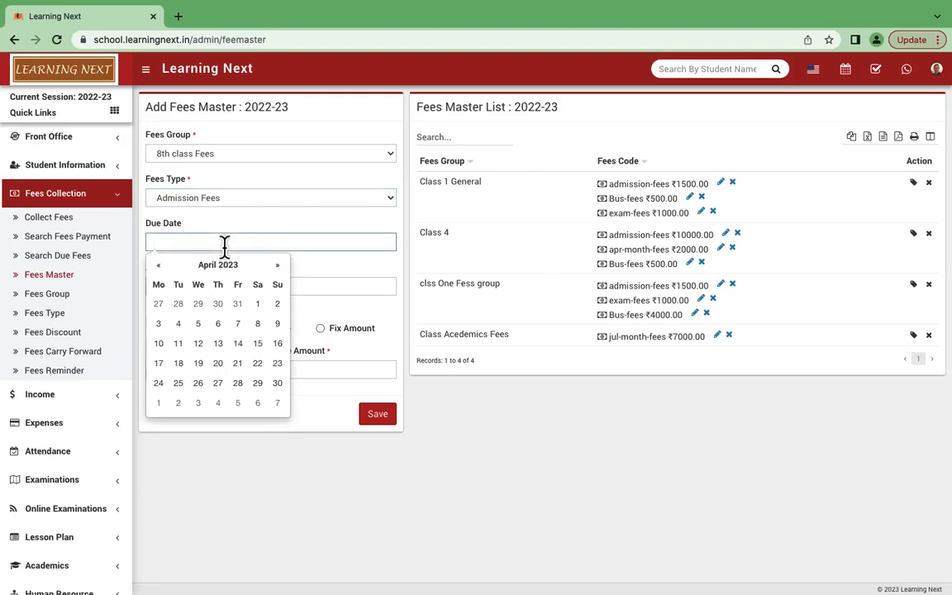
pyautogui.click(278, 383)
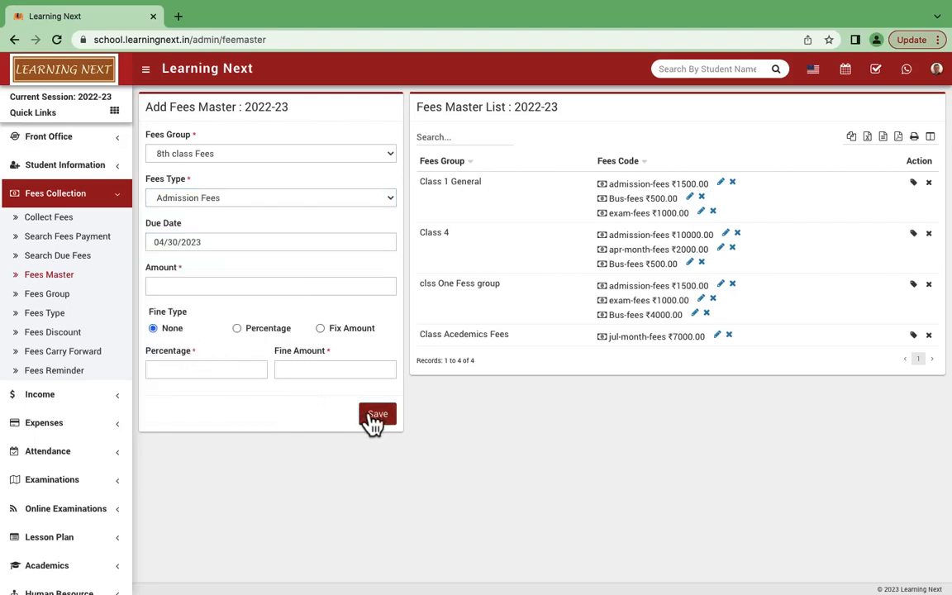
pyautogui.click(274, 287)
pyautogui.write('1')
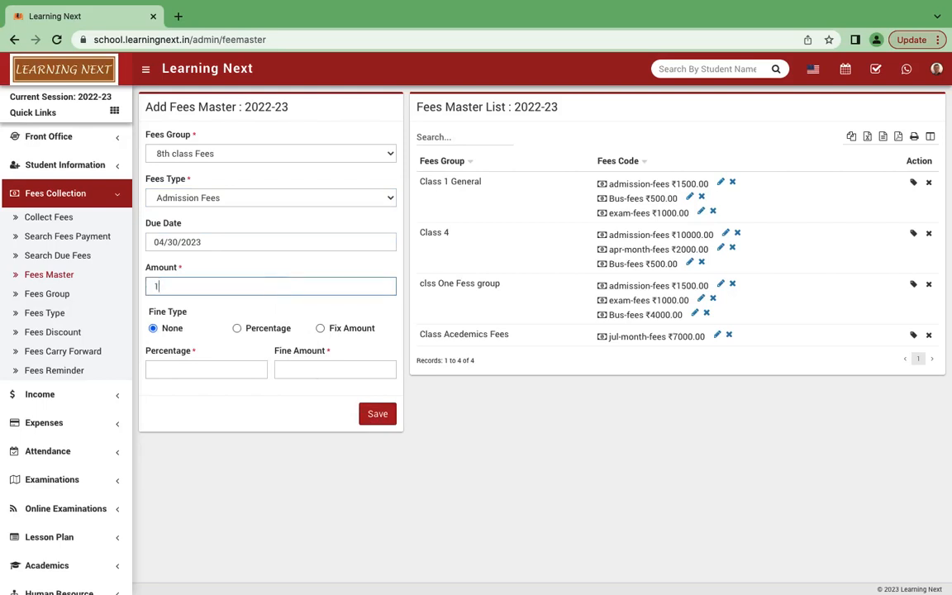
pyautogui.write('5000')
pyautogui.click(381, 417)
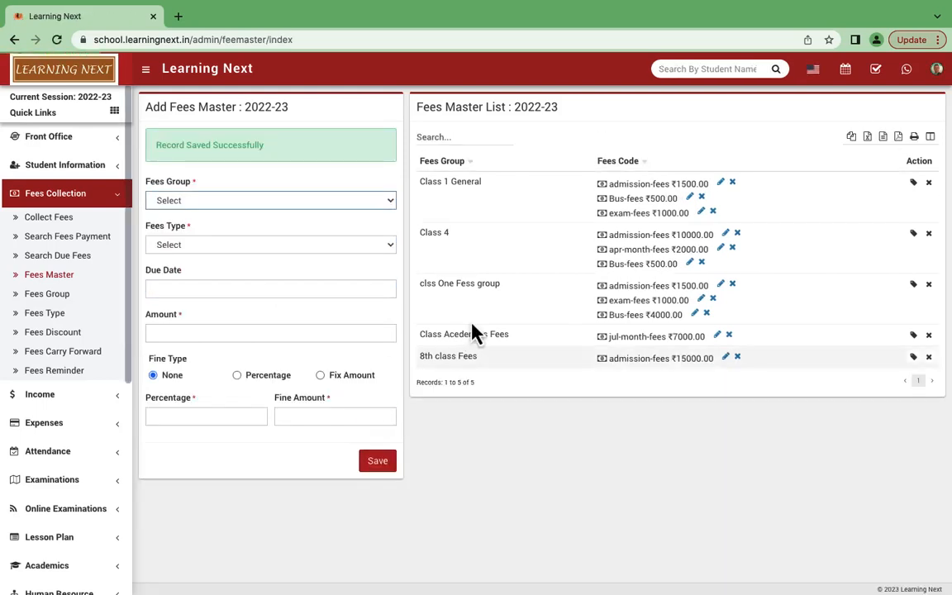
# Start another entry for the 8th class Fees group with February Month Fees as the fees type.
pyautogui.click(268, 206)
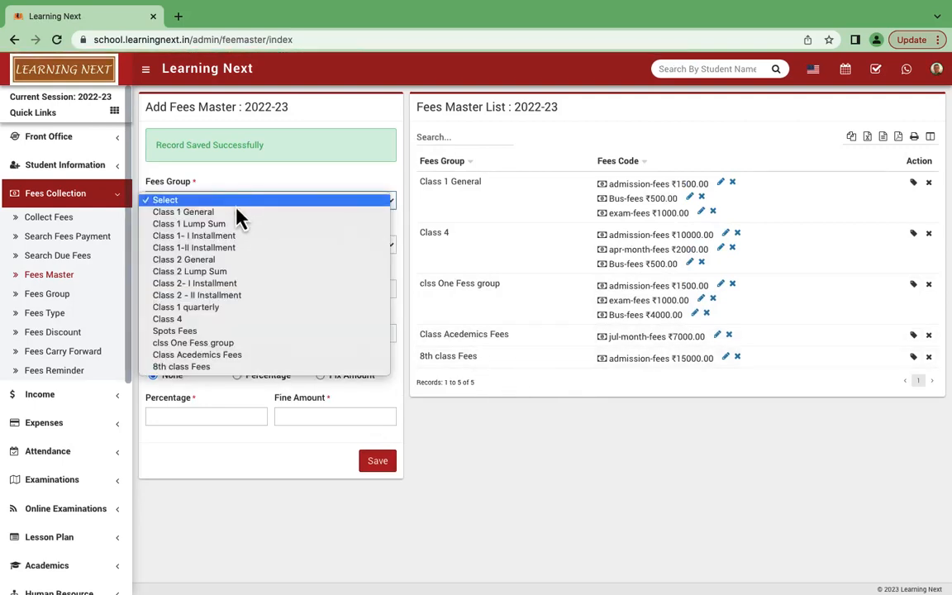
pyautogui.click(210, 367)
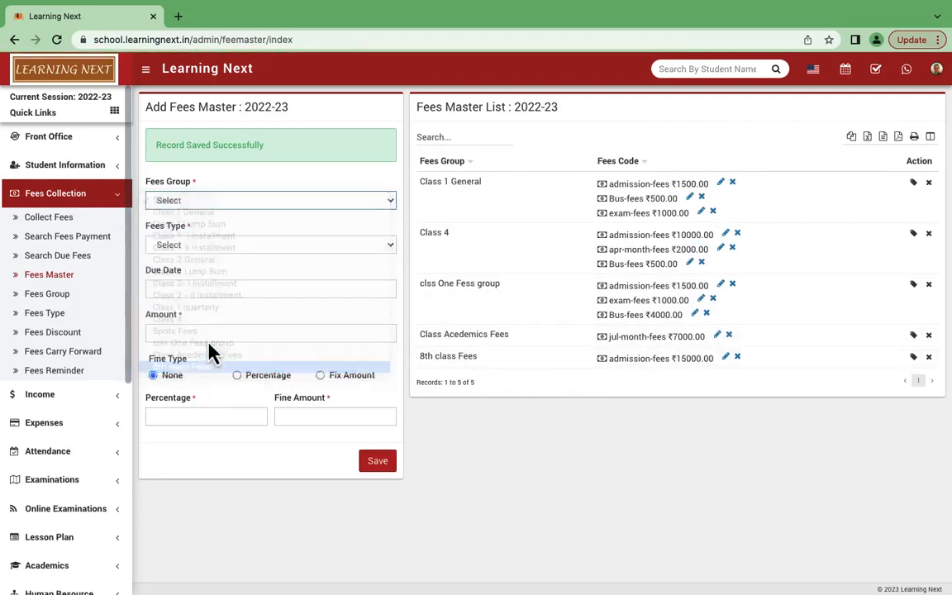
pyautogui.click(204, 246)
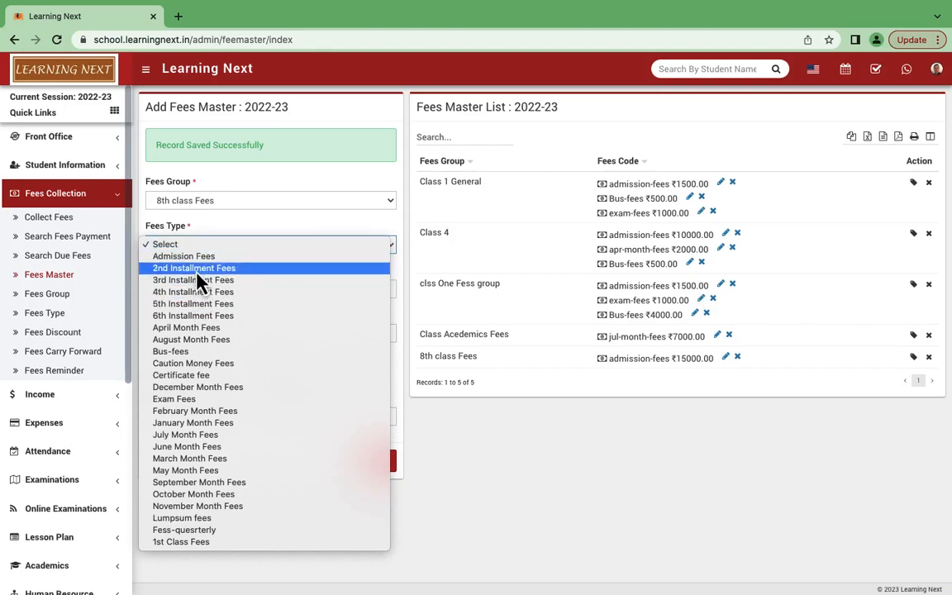
pyautogui.click(192, 413)
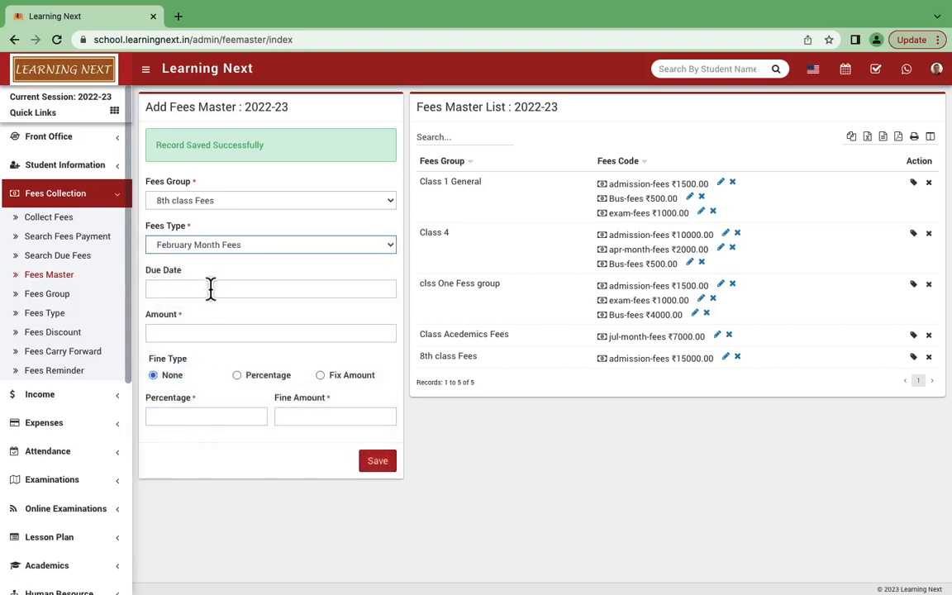
# Give the February Month Fees entry the due date 04/29/2023 and an amount of 7000, and save it.
pyautogui.click(210, 287)
pyautogui.click(260, 431)
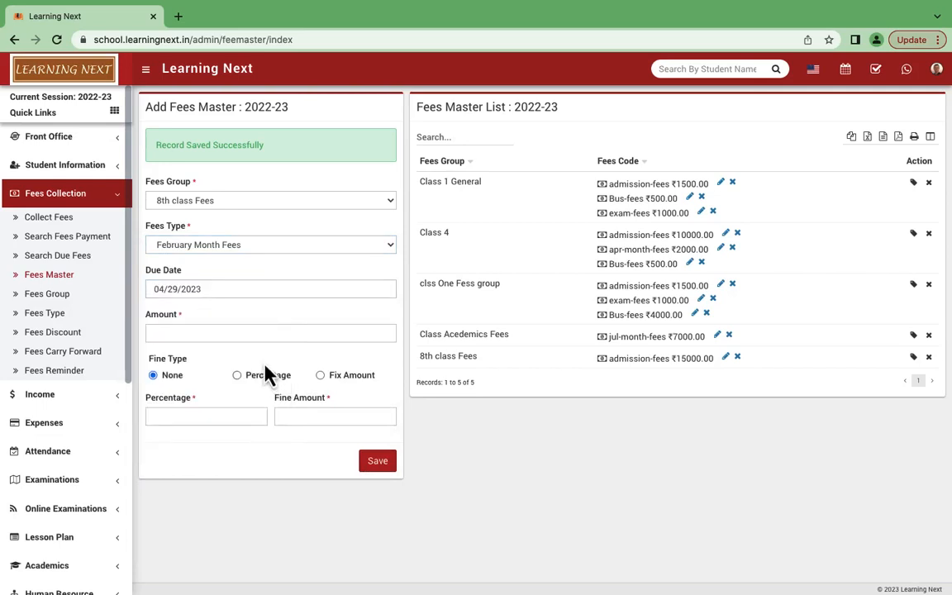
pyautogui.click(259, 334)
pyautogui.write('7000')
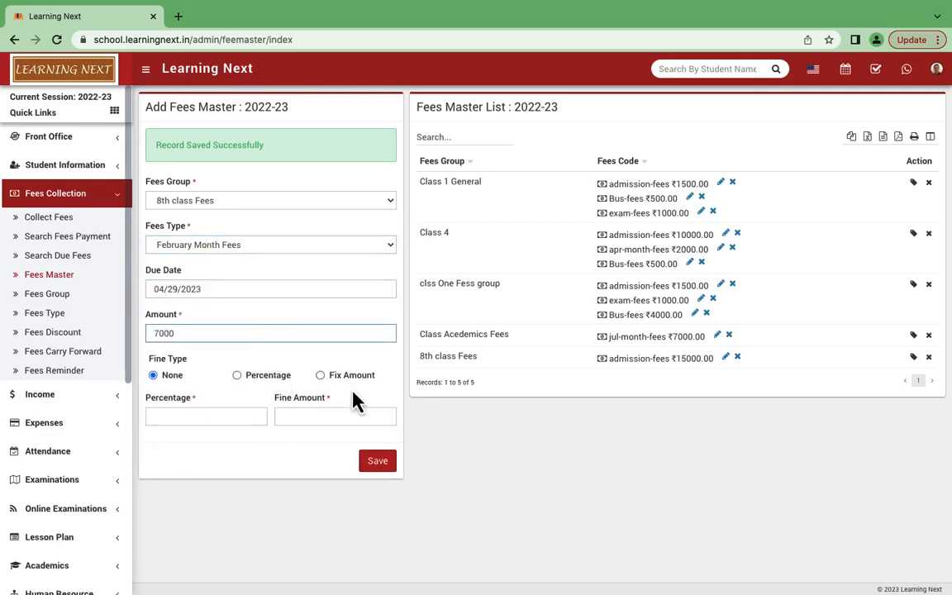
pyautogui.click(373, 461)
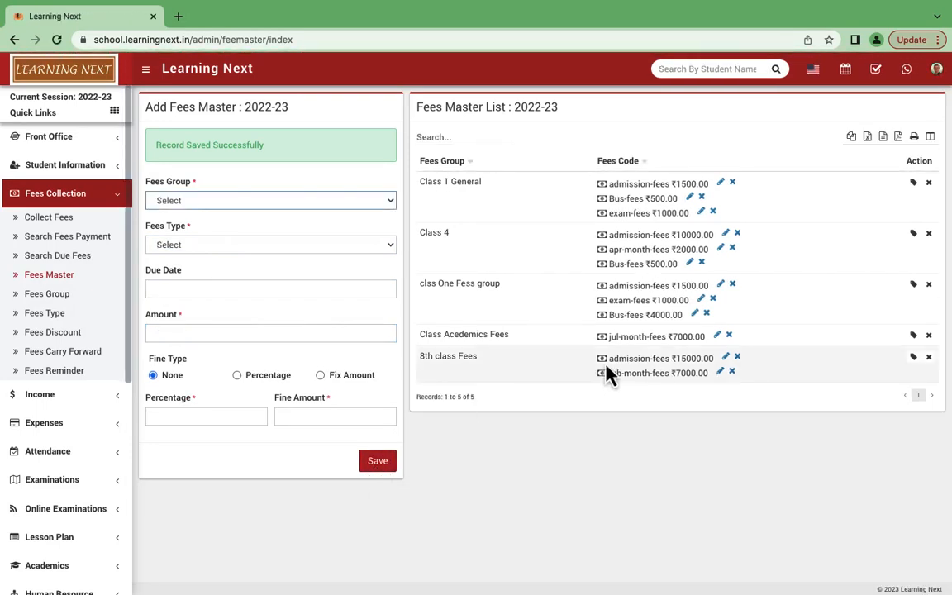
# Start a third entry for the 8th class Fees group with March Month Fees as the fees type.
pyautogui.click(299, 208)
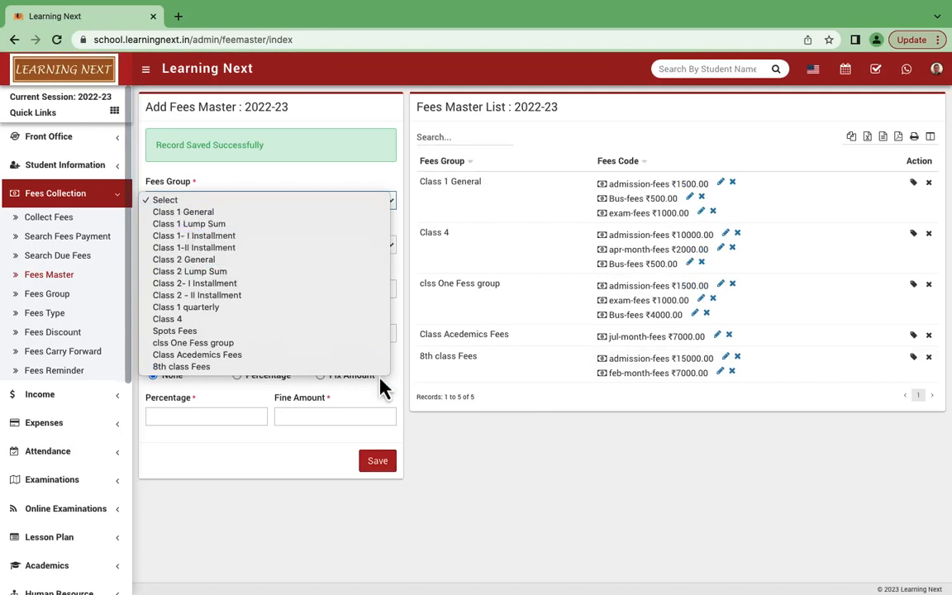
pyautogui.click(460, 447)
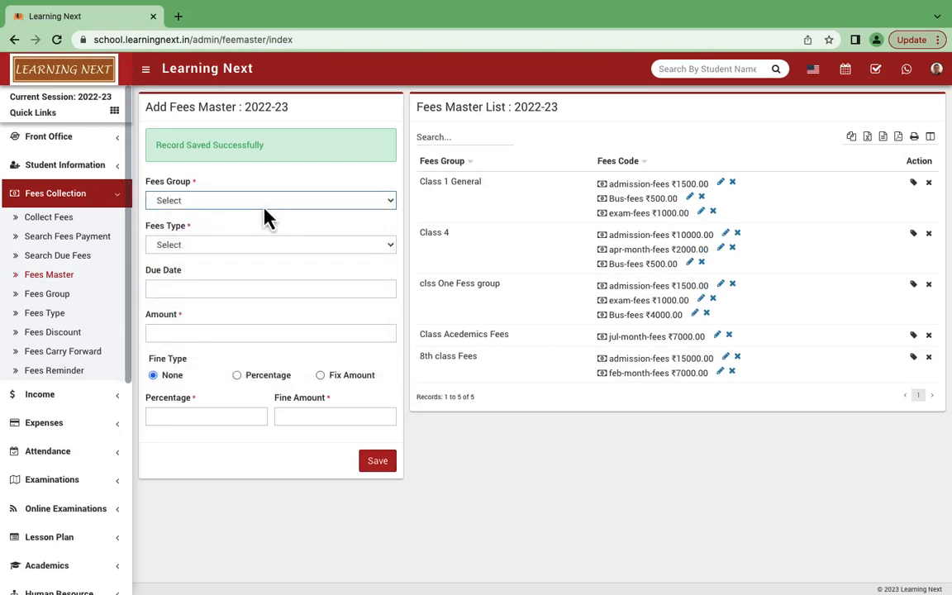
pyautogui.click(264, 208)
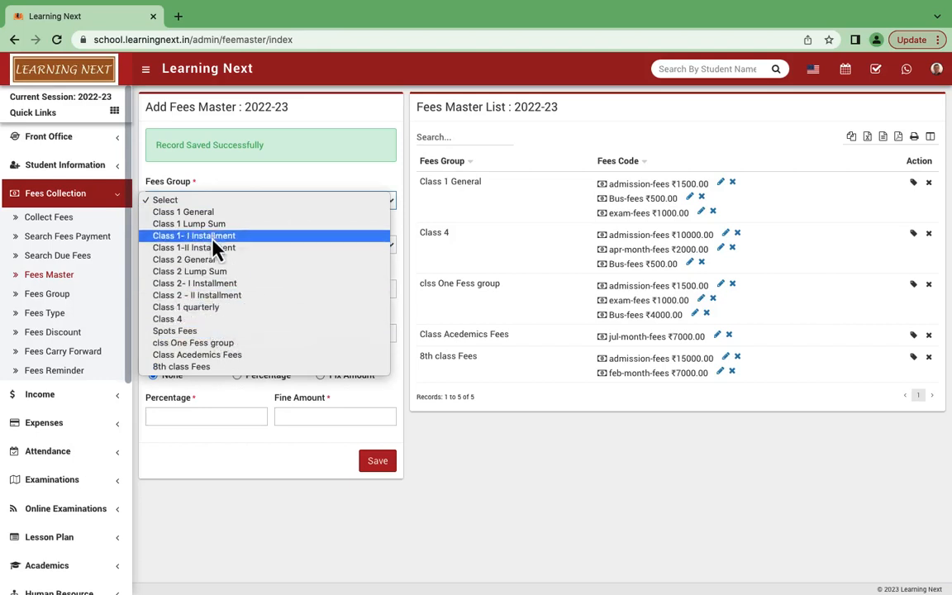
pyautogui.click(198, 366)
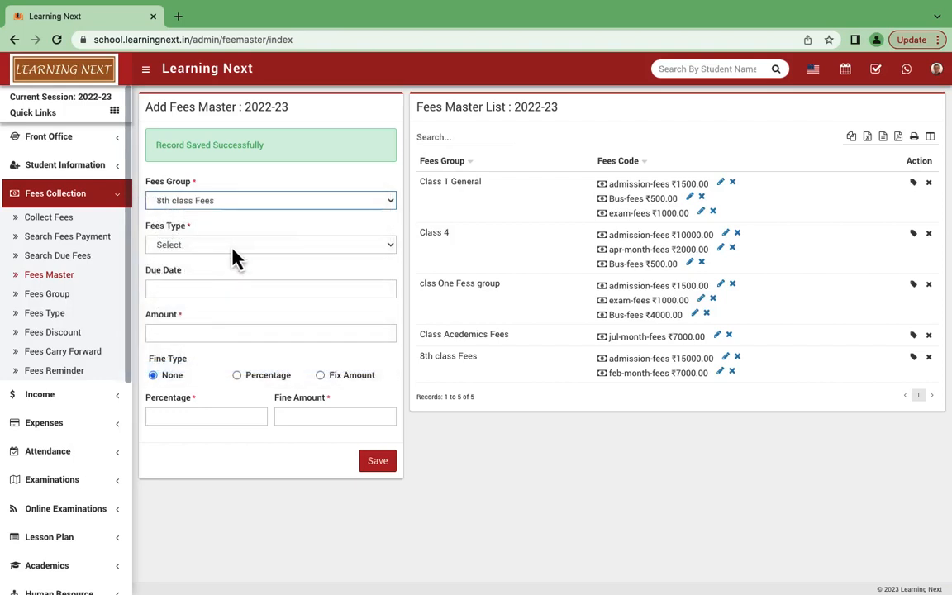
pyautogui.click(232, 247)
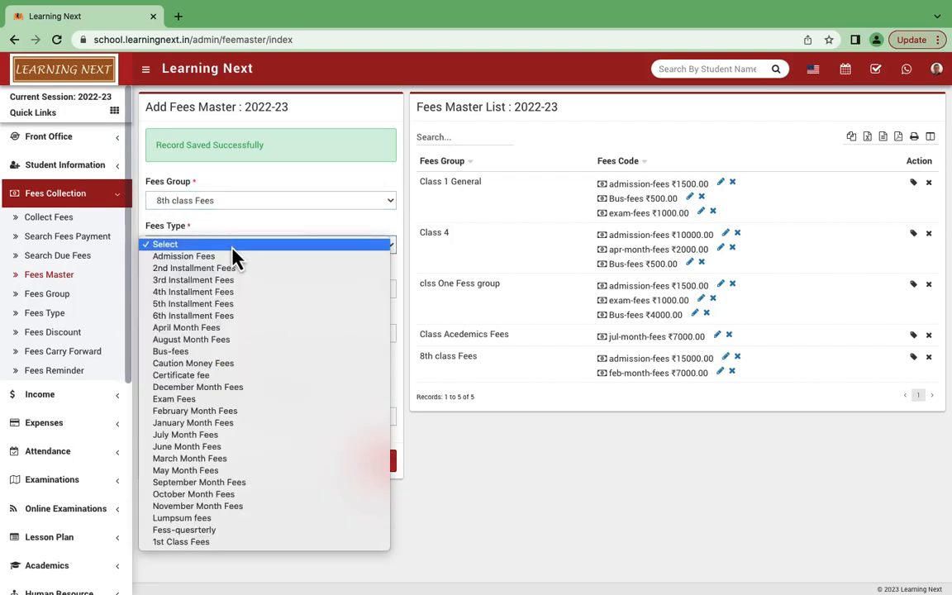
pyautogui.click(229, 467)
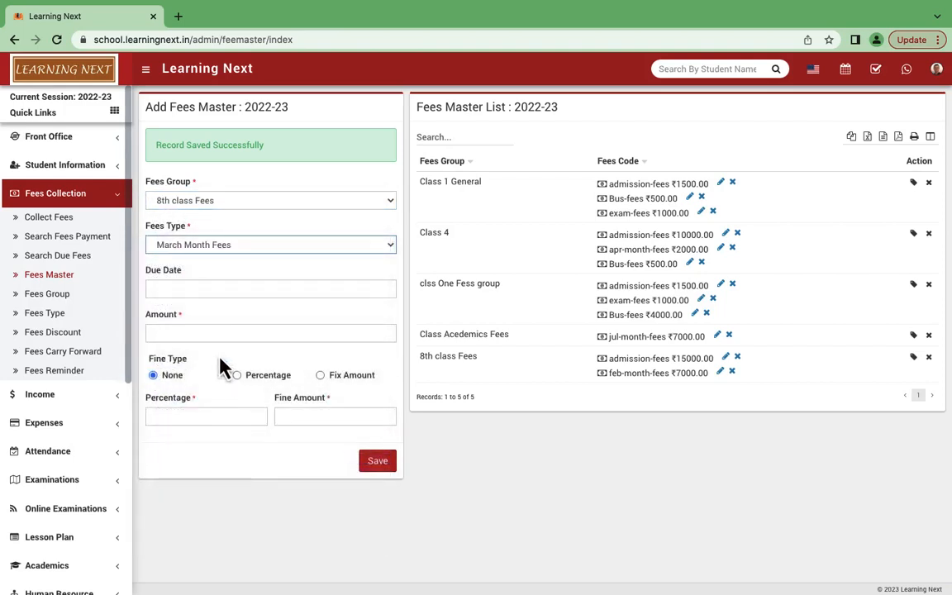
# Set the March Month Fees entry's due date to 04/09/2023 and try to save it without an amount.
pyautogui.click(214, 288)
pyautogui.write('700')
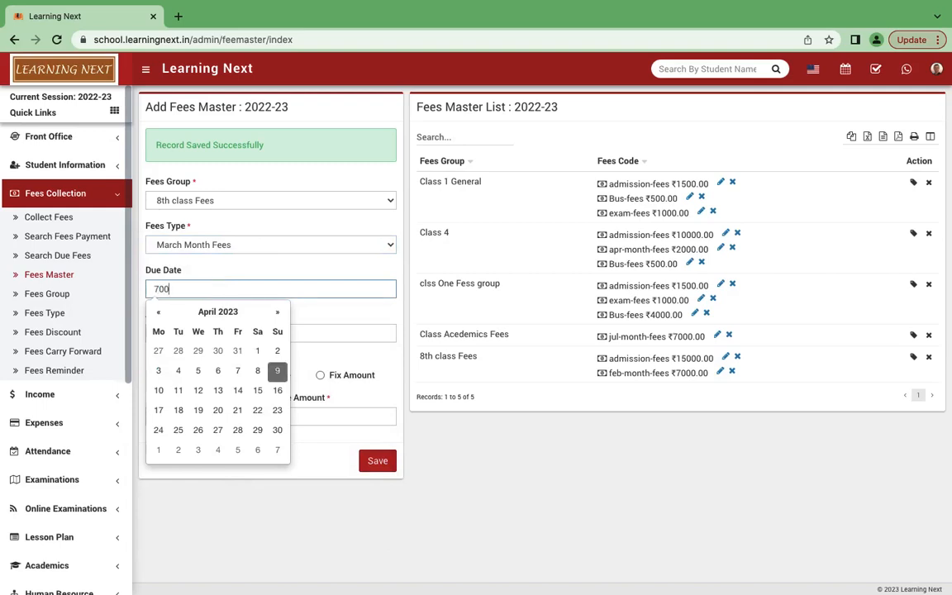
pyautogui.write('0')
pyautogui.click(354, 320)
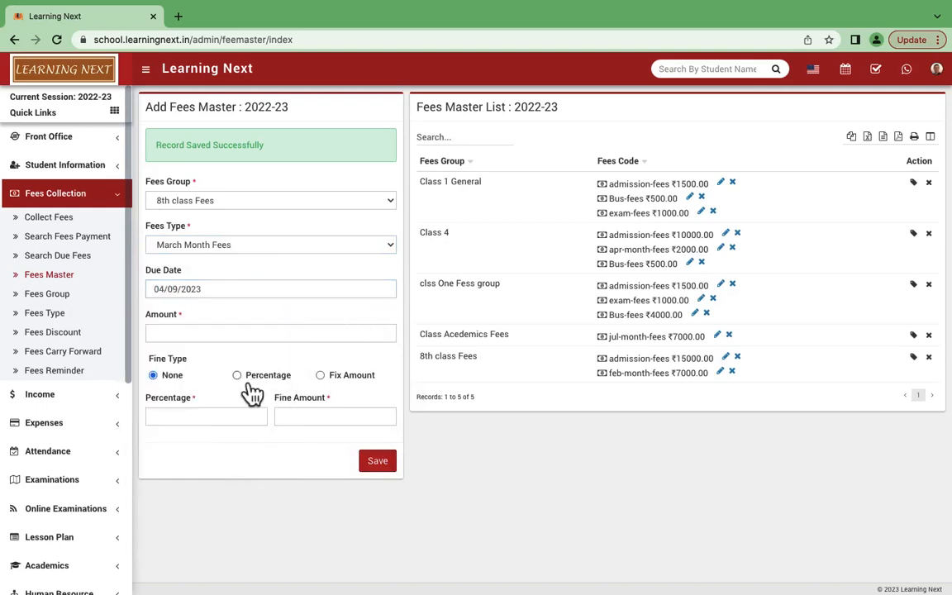
pyautogui.click(377, 462)
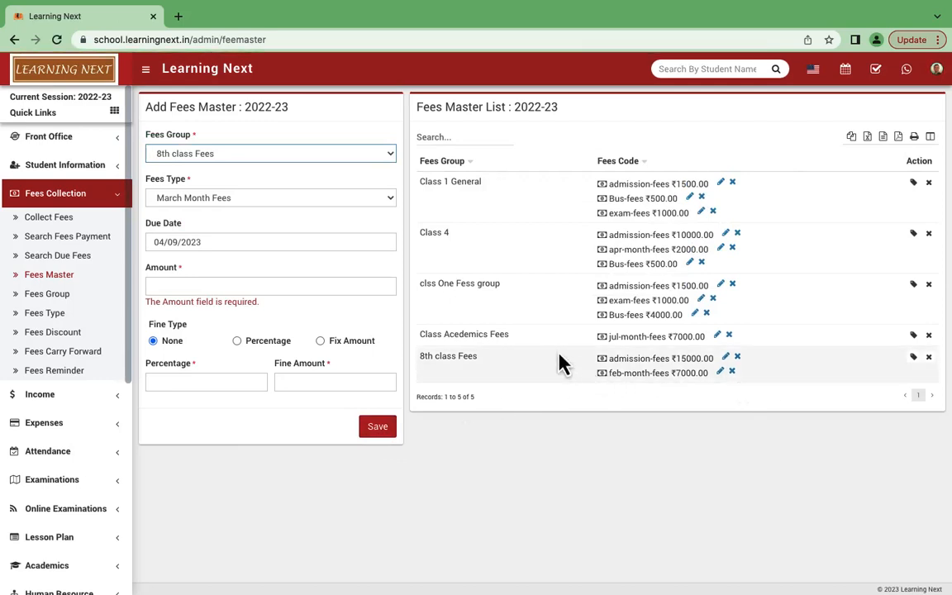
# Examine the 8th class Fees group and its fee entries in the fees master list.
pyautogui.tripleClick(652, 375)
pyautogui.tripleClick(640, 376)
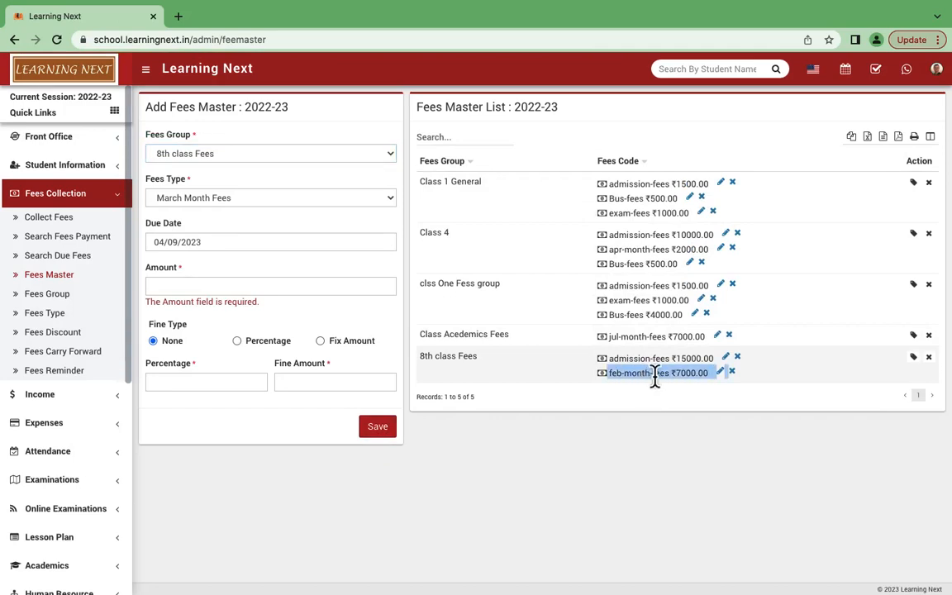
pyautogui.click(654, 376)
pyautogui.moveTo(483, 370); pyautogui.dragTo(422, 368)
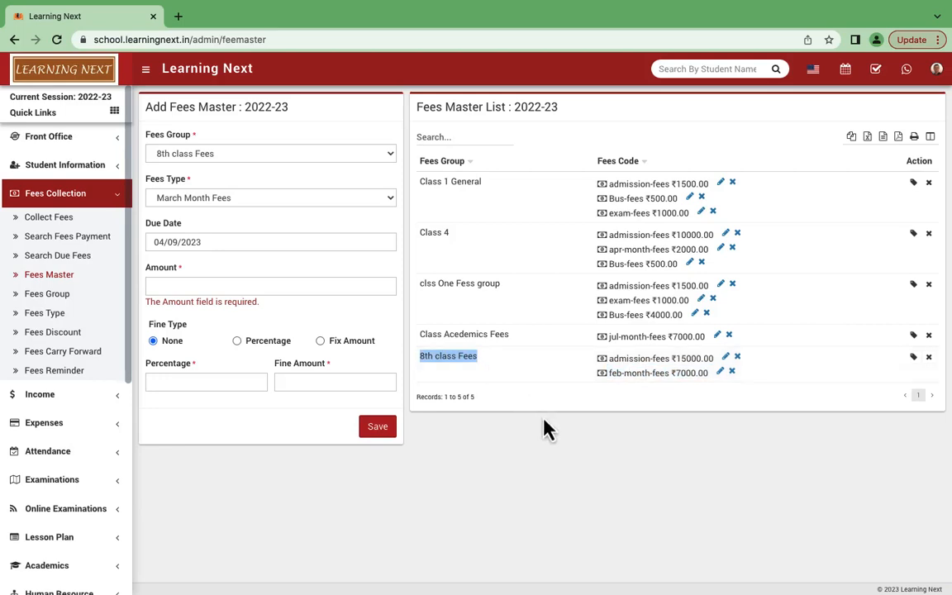
pyautogui.click(570, 454)
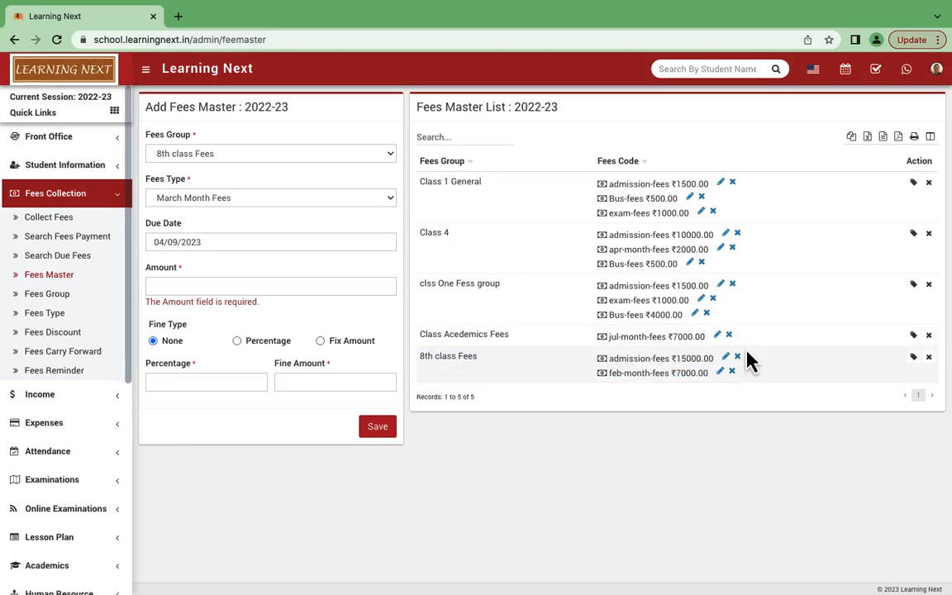
pyautogui.doubleClick(639, 358)
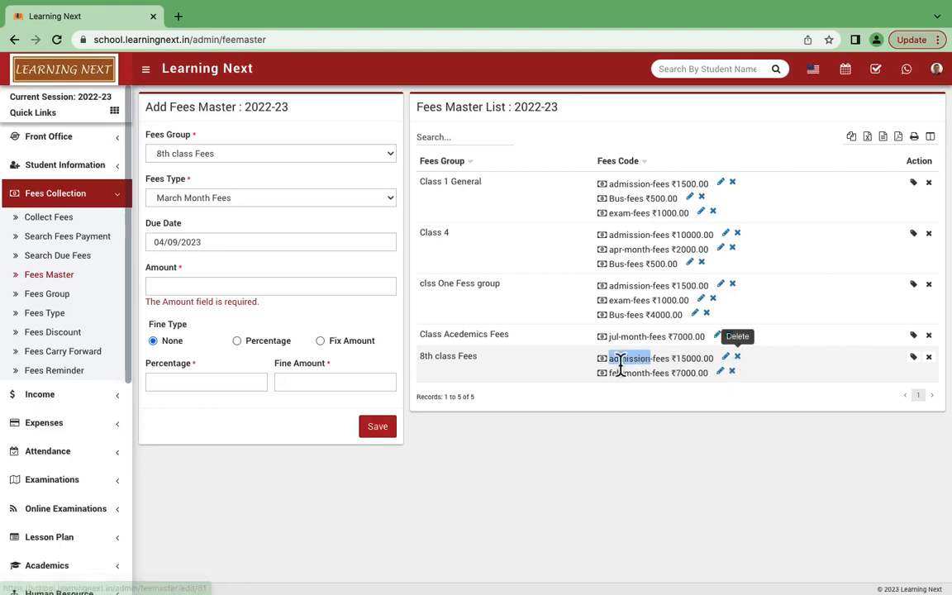
# Switch the pending 8th class Fees entry to the Exam Fees type, set its amount to 4000, and save it.
pyautogui.click(276, 153)
pyautogui.click(242, 154)
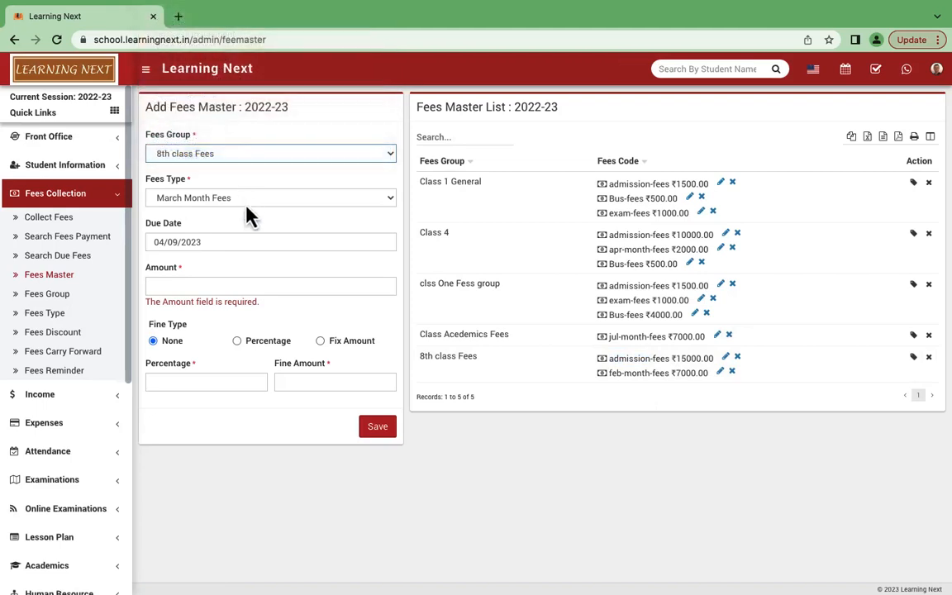
pyautogui.click(229, 199)
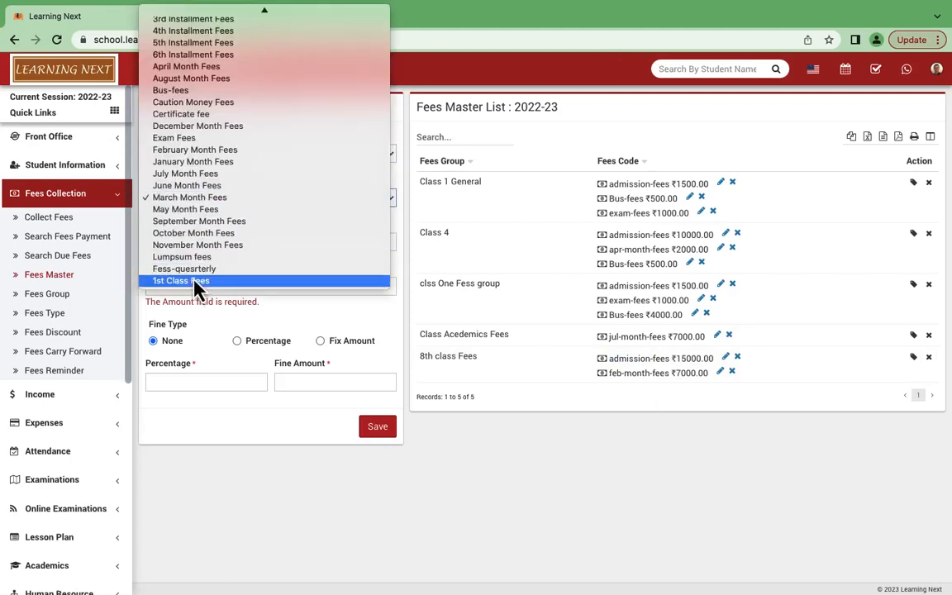
pyautogui.click(185, 140)
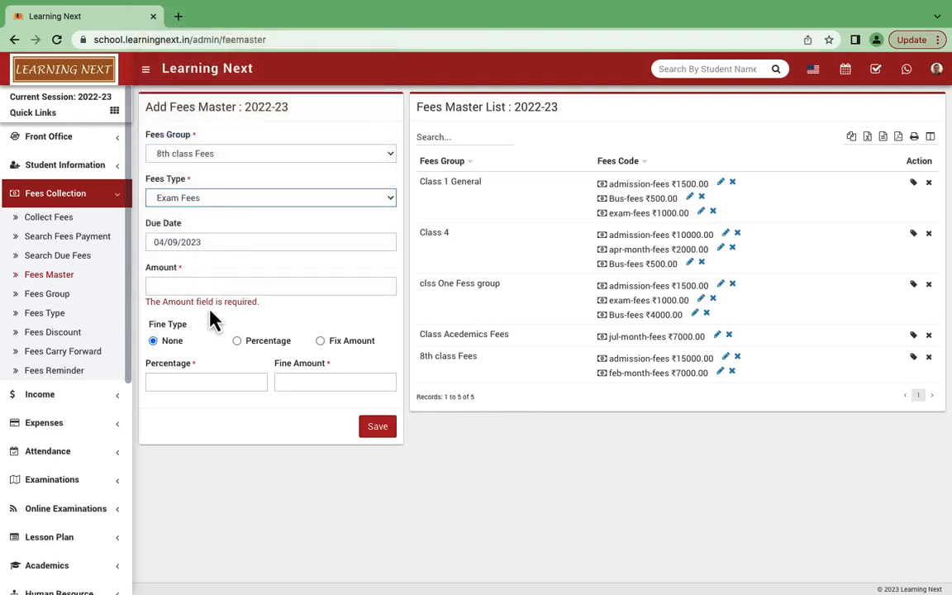
pyautogui.click(202, 285)
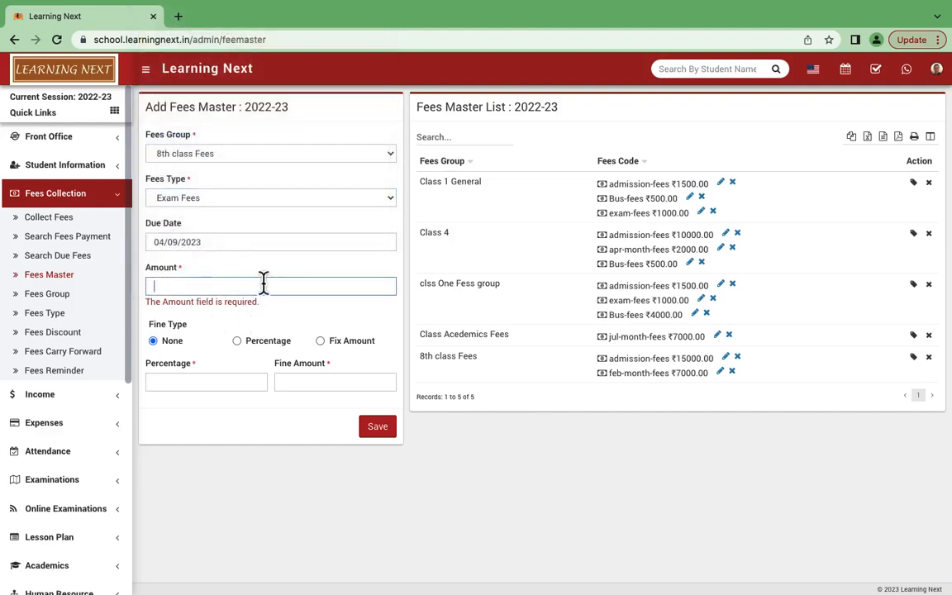
pyautogui.write('4000')
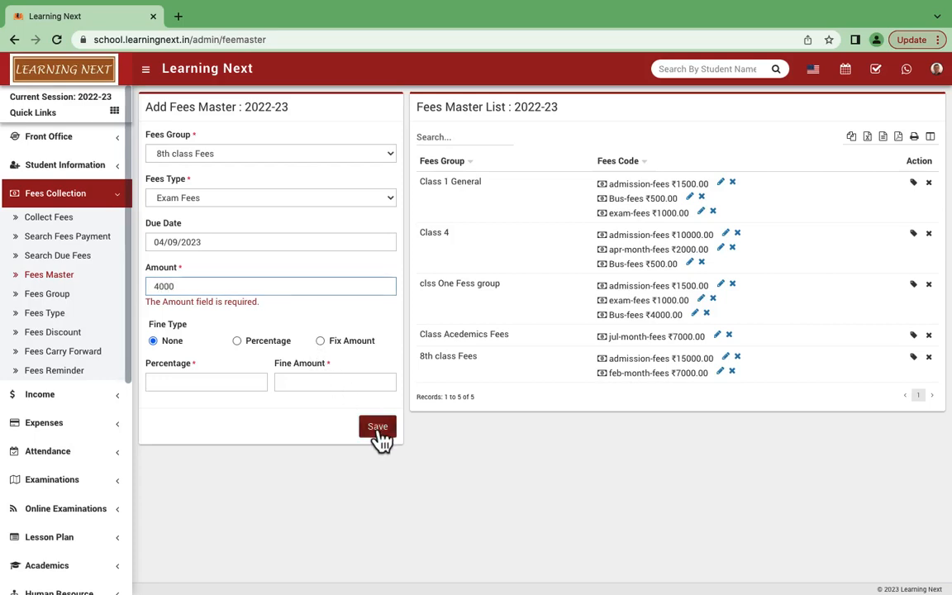
pyautogui.click(376, 426)
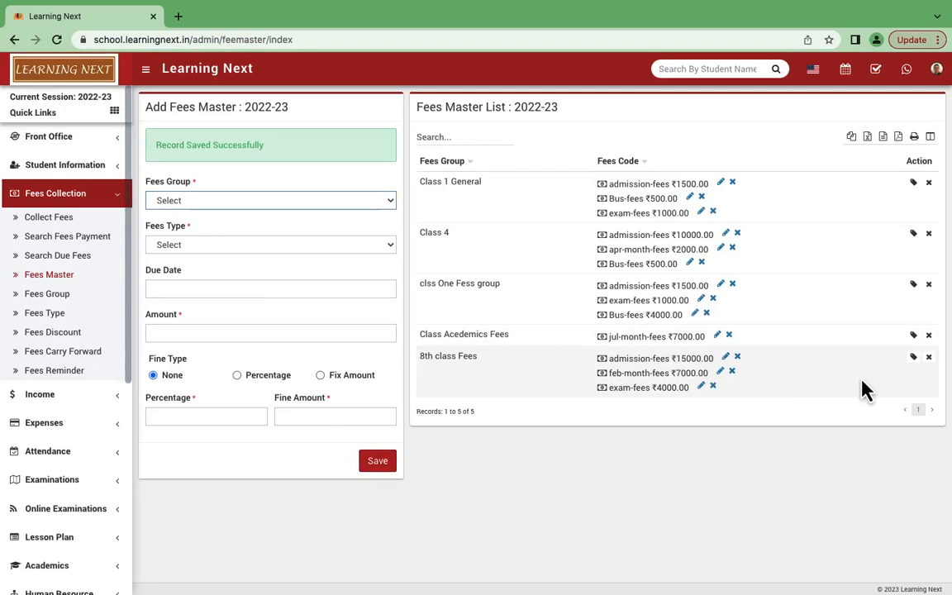
# Open the student assignment for the 8th class Fees group and set the criteria to Class 4, section A.
pyautogui.moveTo(495, 365); pyautogui.dragTo(419, 360)
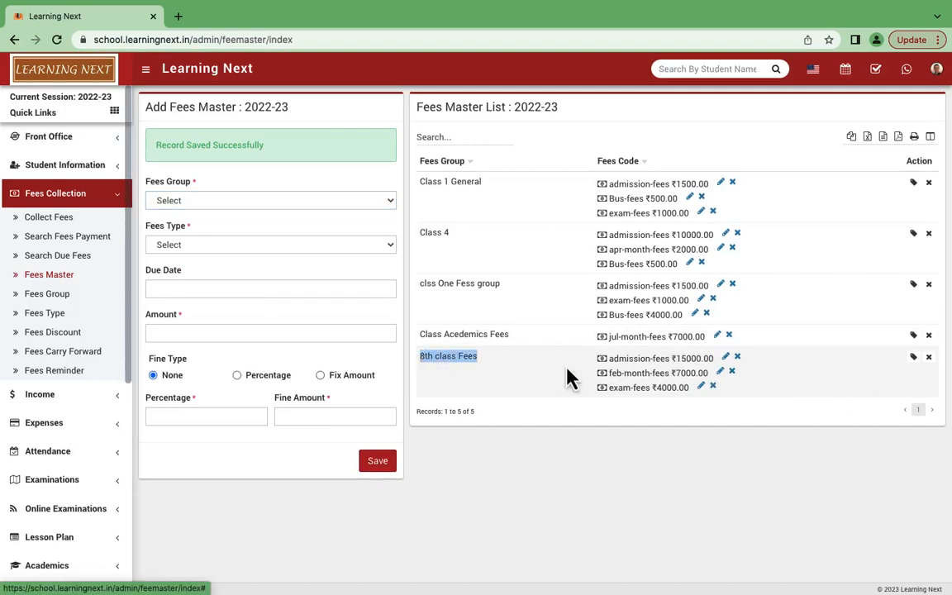
pyautogui.click(914, 358)
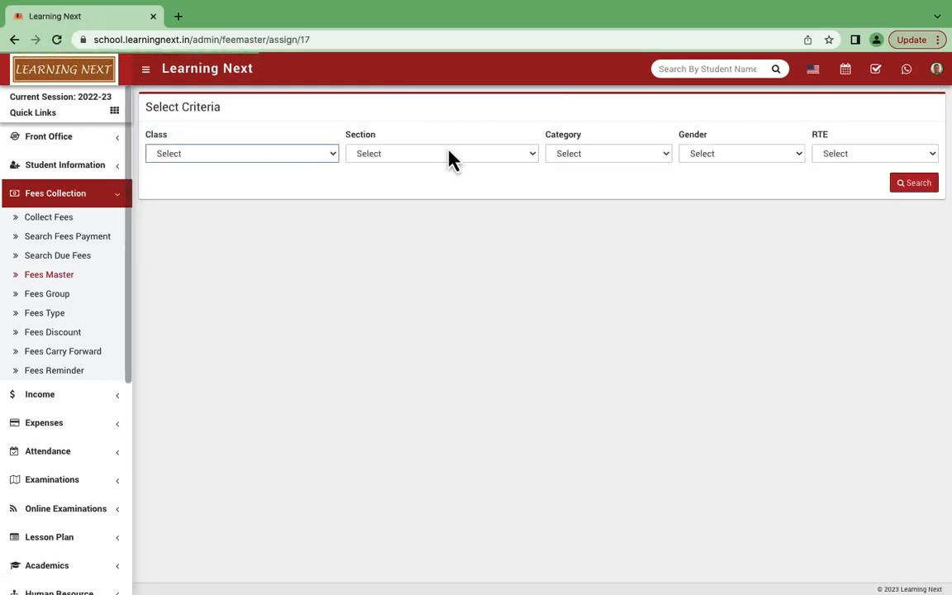
pyautogui.click(298, 157)
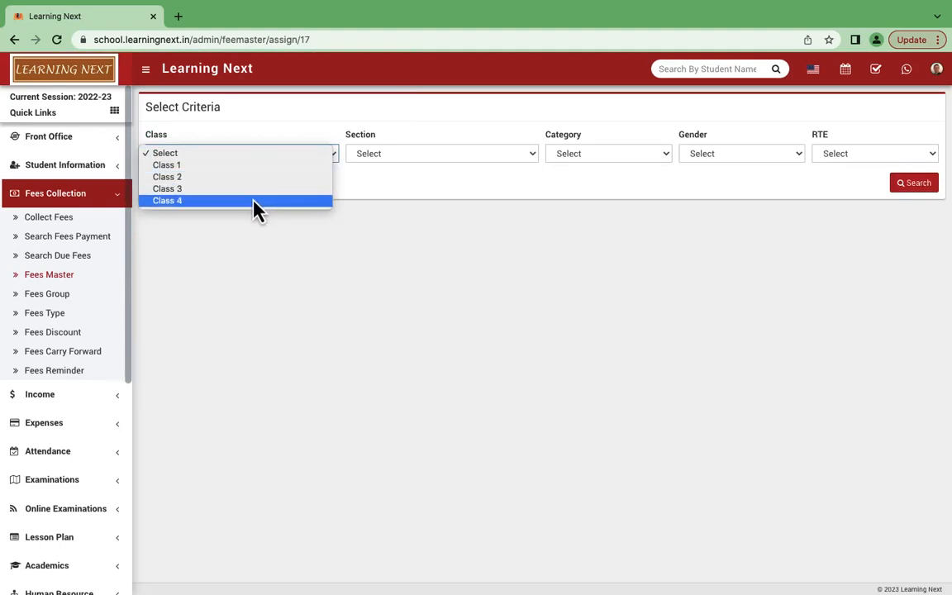
pyautogui.click(253, 200)
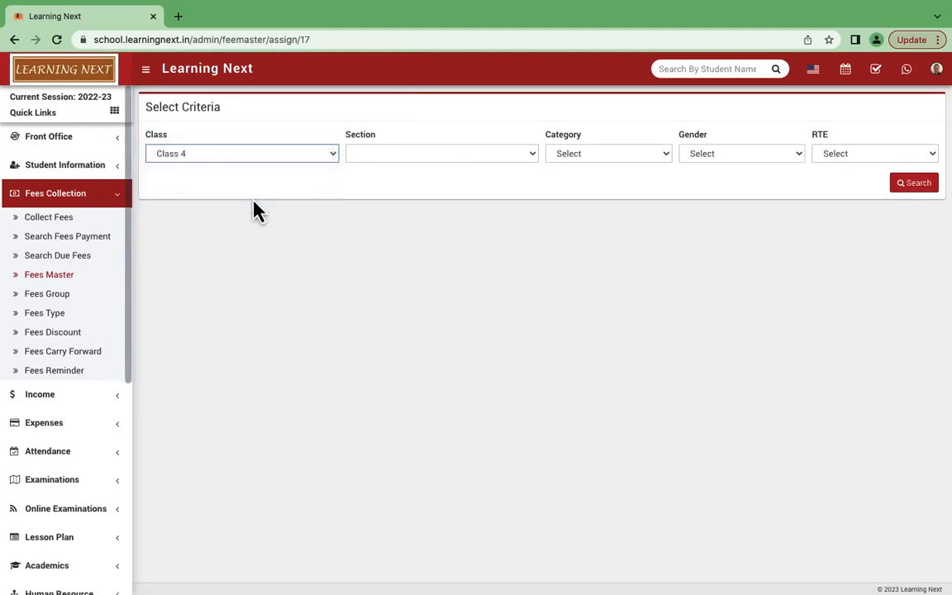
pyautogui.click(398, 157)
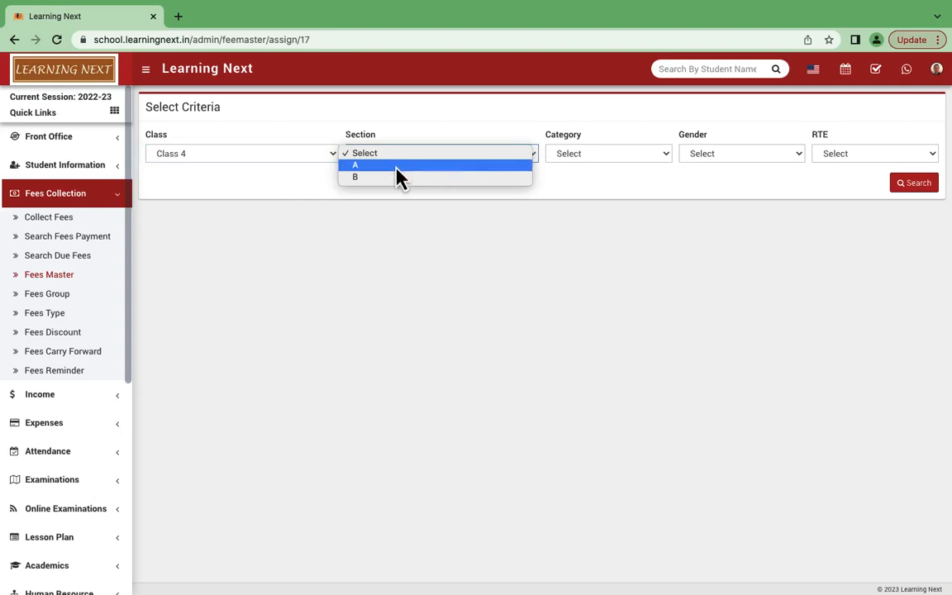
pyautogui.click(397, 168)
# Search for the Class 4 section A students without any category or gender filter.
pyautogui.click(580, 156)
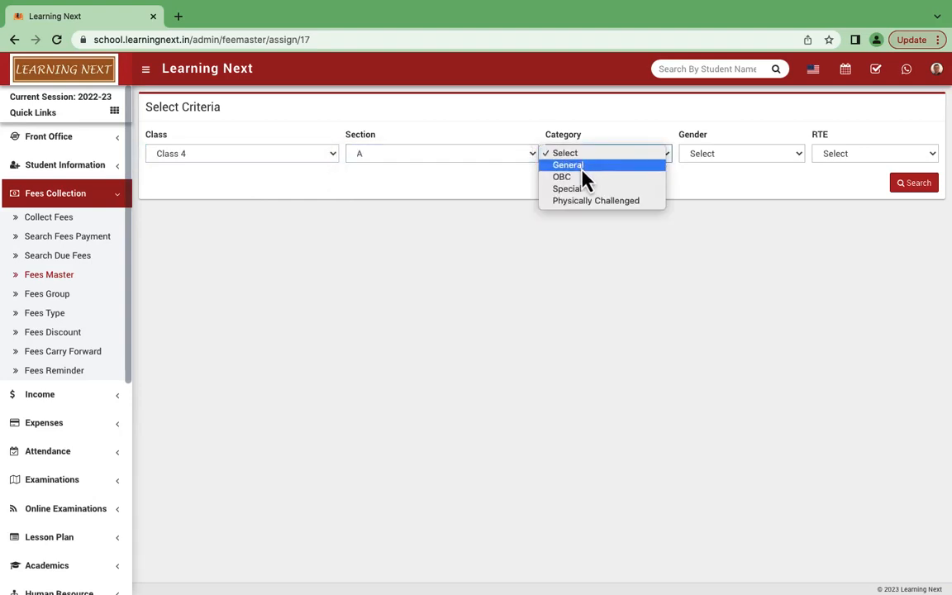
pyautogui.click(583, 166)
pyautogui.click(710, 160)
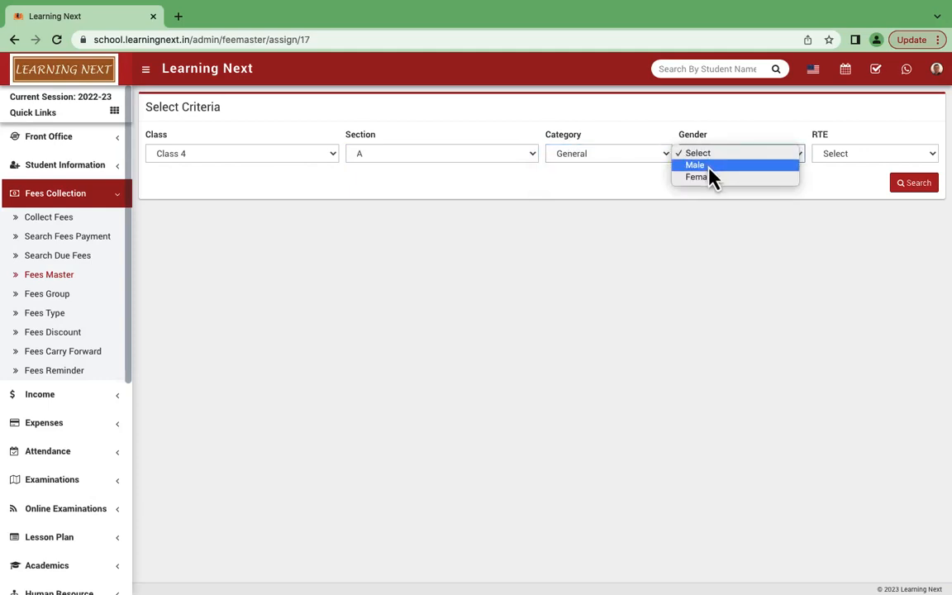
pyautogui.click(640, 206)
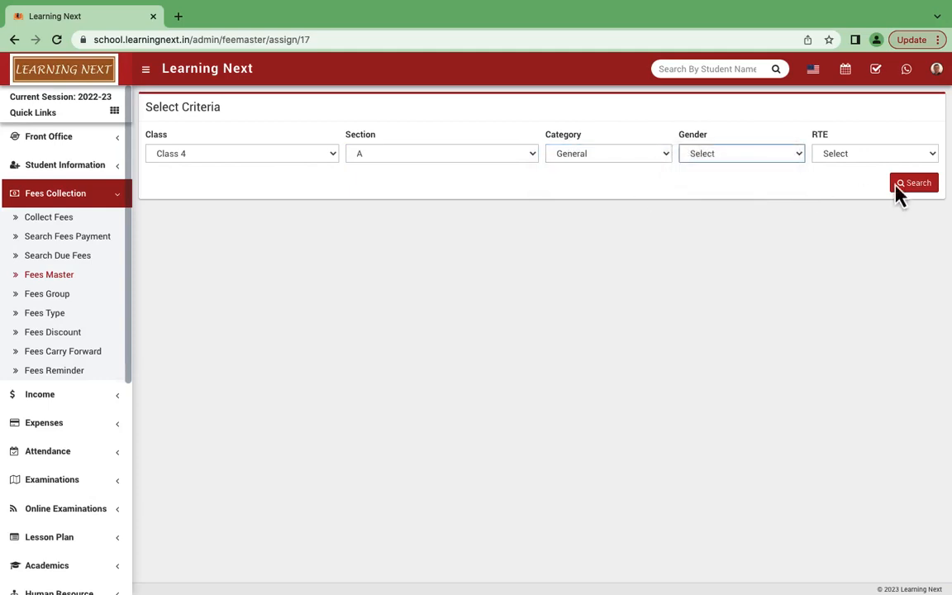
pyautogui.click(615, 156)
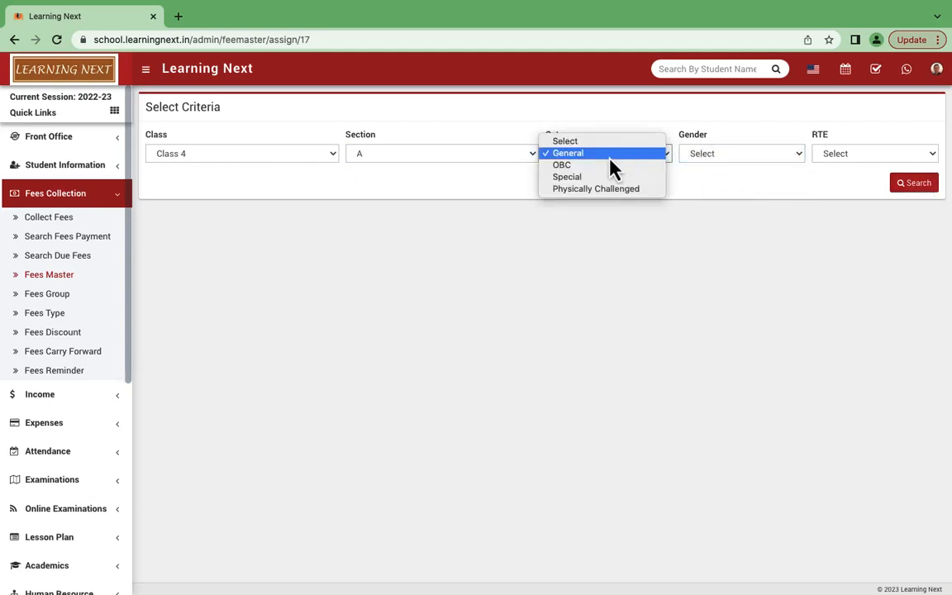
pyautogui.click(577, 142)
pyautogui.click(917, 188)
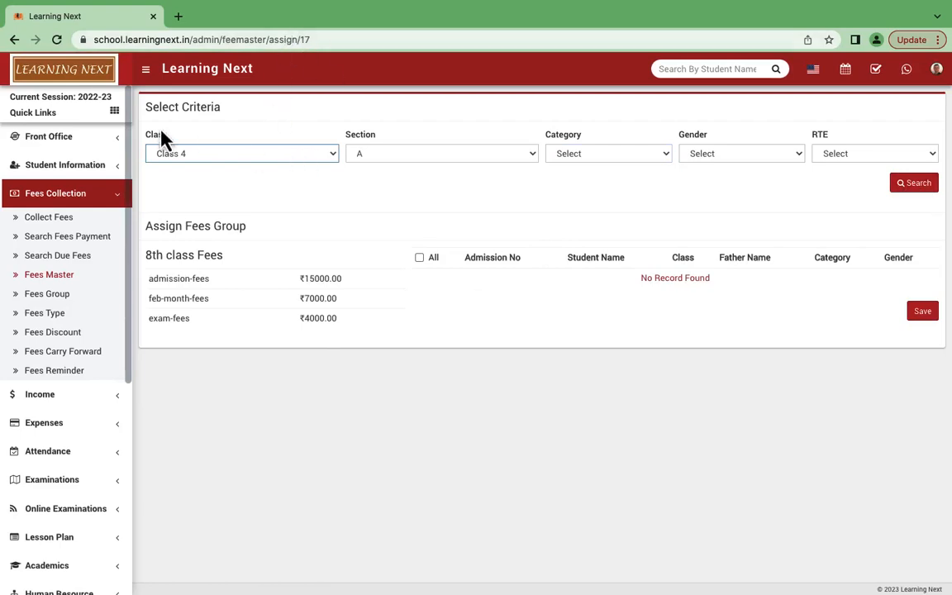
# Switch the current working session to 2023-24 and save the choice.
pyautogui.click(114, 99)
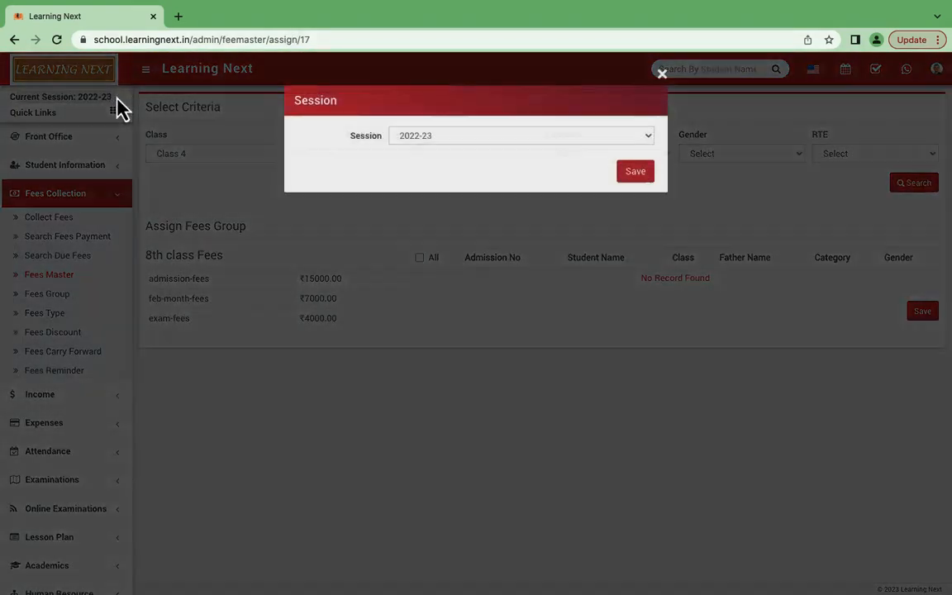
pyautogui.click(413, 148)
pyautogui.click(418, 153)
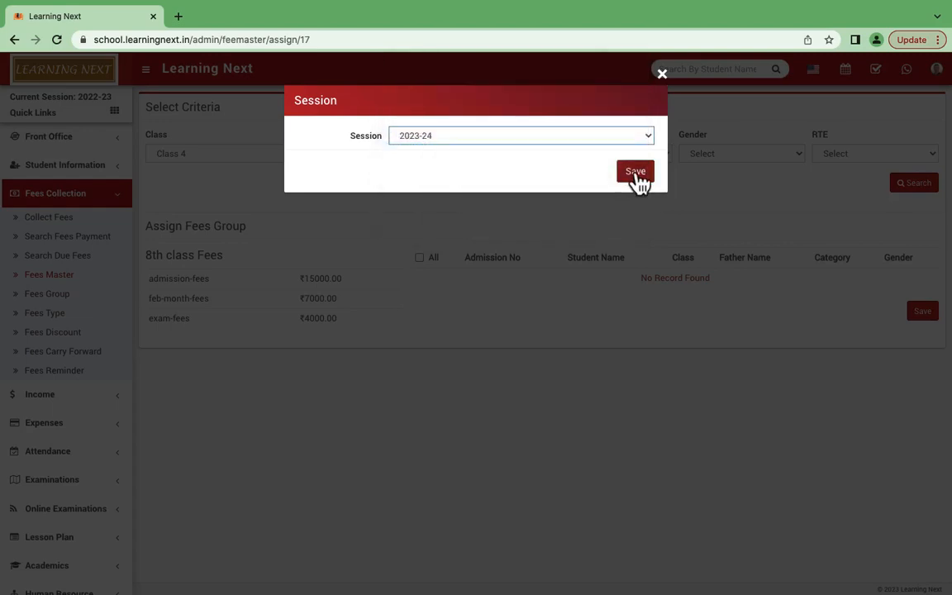
pyautogui.click(636, 171)
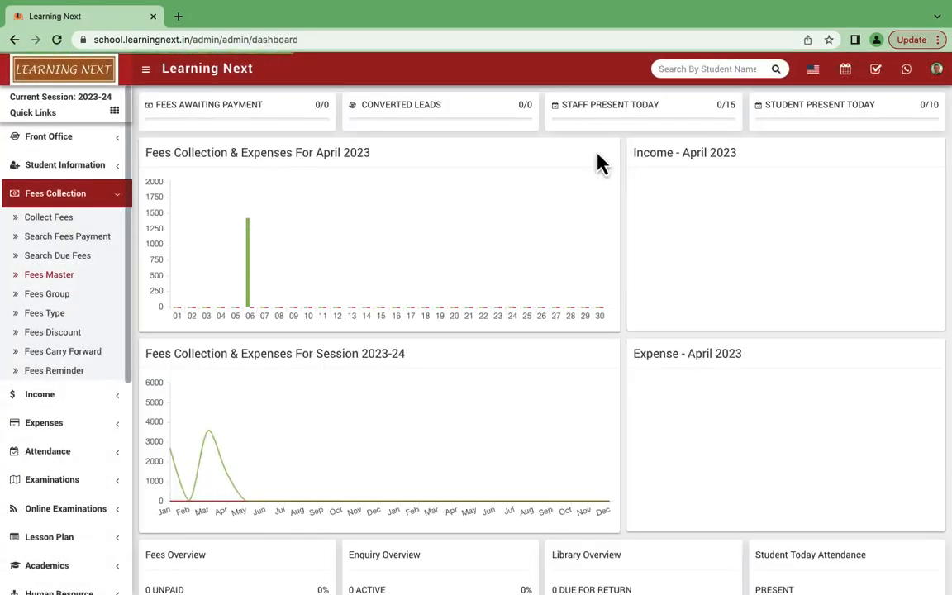
# Set the school's session to 2023-24 in the general system settings and save them.
pyautogui.scroll(-5, 64, 324)
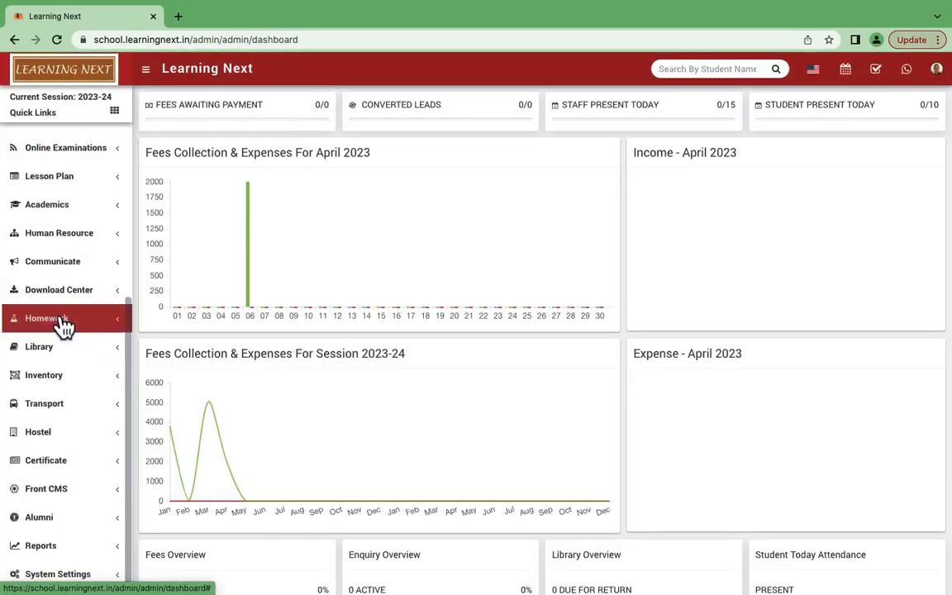
pyautogui.click(56, 578)
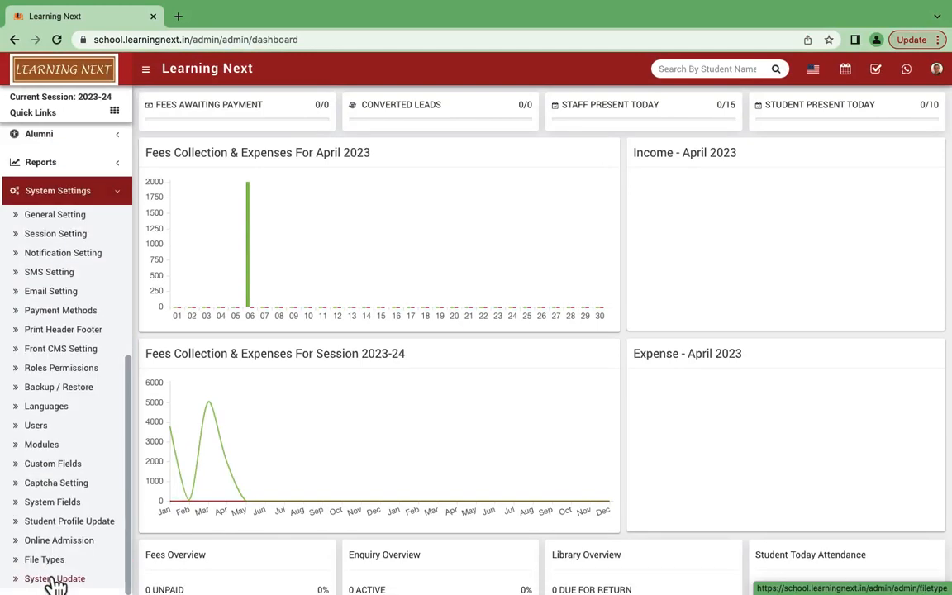
pyautogui.click(49, 220)
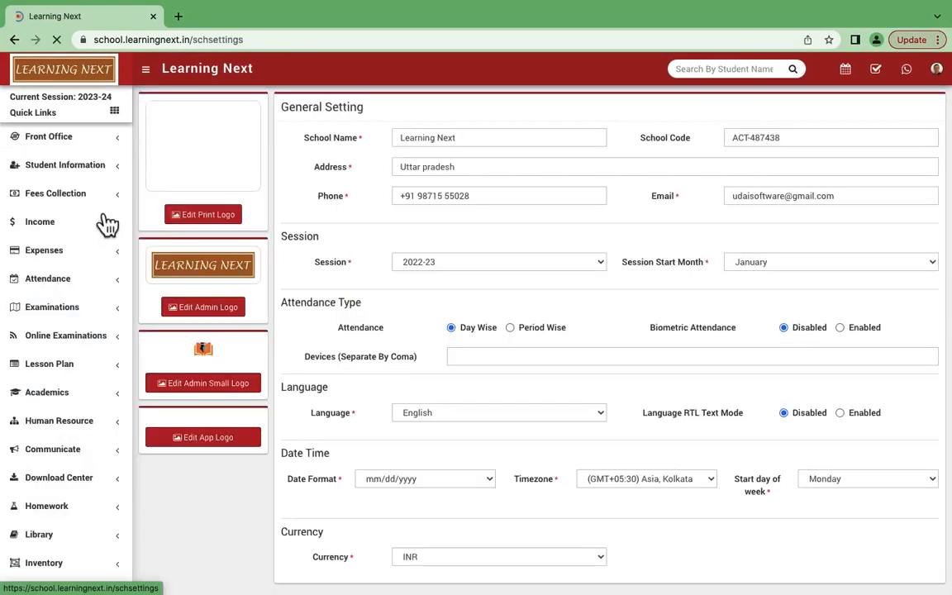
pyautogui.click(488, 264)
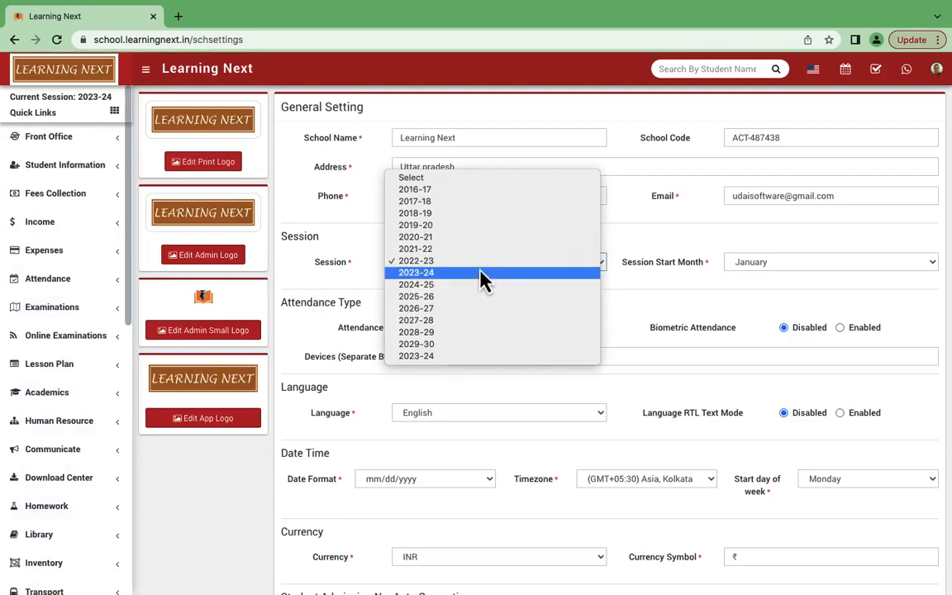
pyautogui.click(485, 274)
pyautogui.scroll(-15, 699, 365)
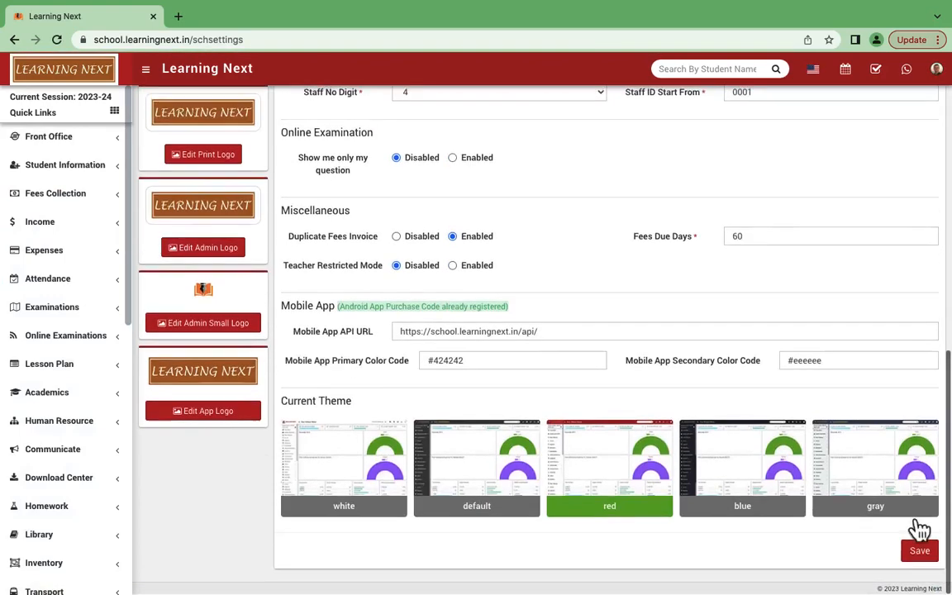
pyautogui.click(919, 551)
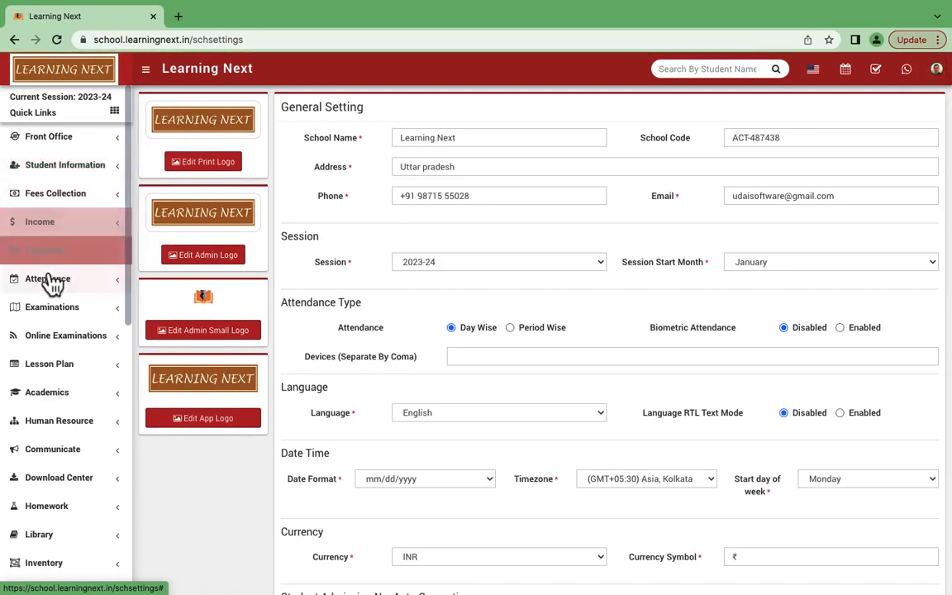
# Review the fees group list and the fees master list under session 2023-24.
pyautogui.click(53, 195)
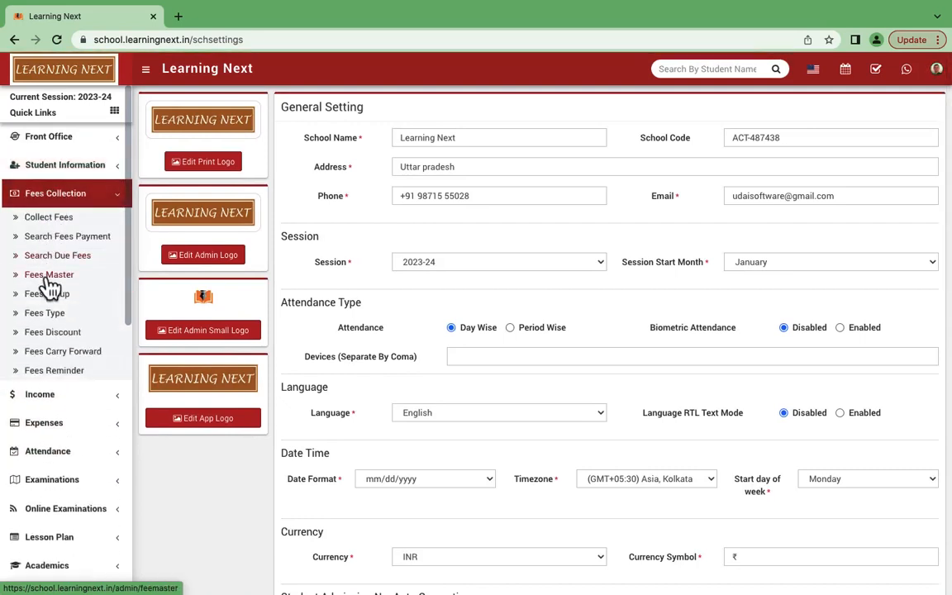
pyautogui.click(48, 295)
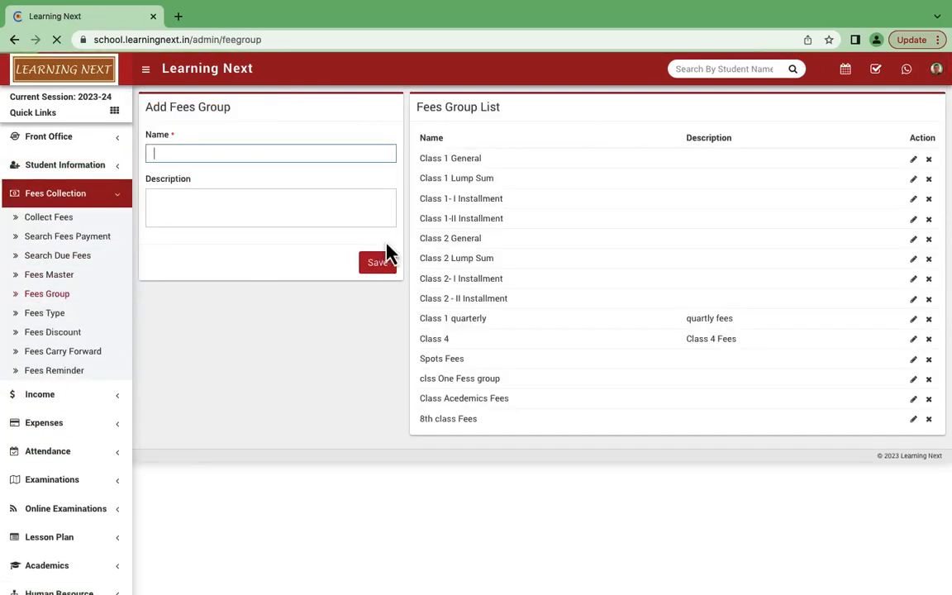
pyautogui.click(41, 276)
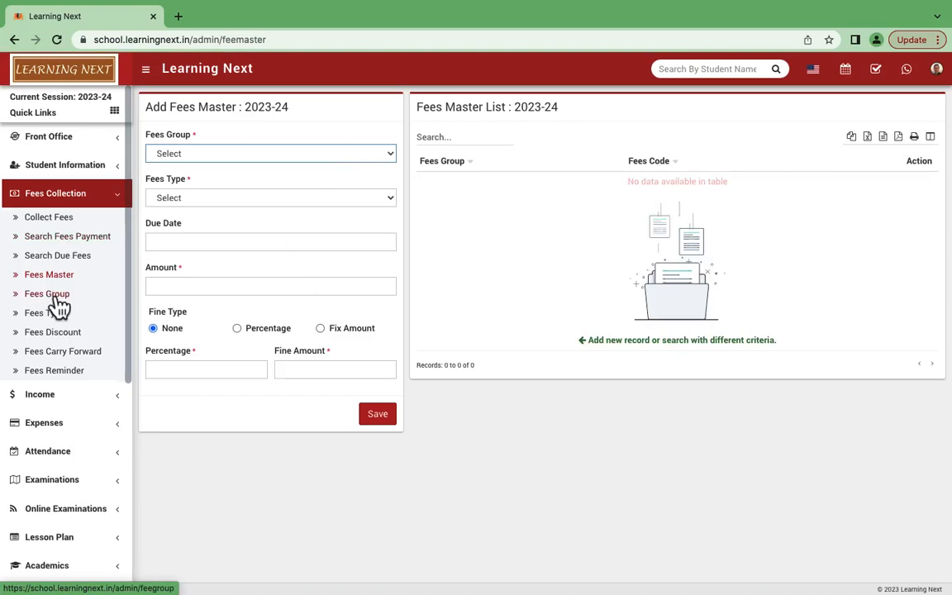
pyautogui.click(56, 299)
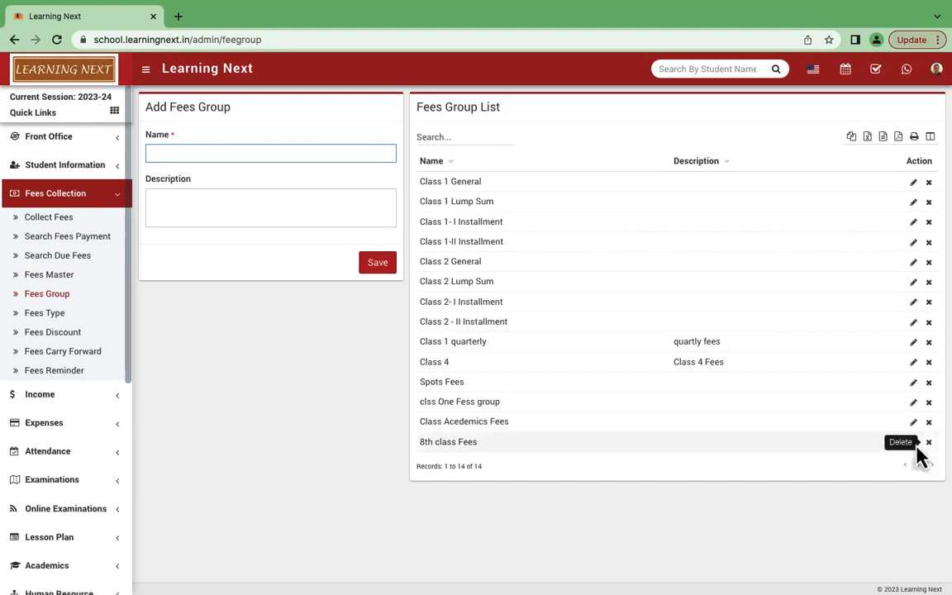
# Start a 2023-24 fees master entry for the 8th class Fees group with Fess-quesrterly as the fees type.
pyautogui.click(51, 281)
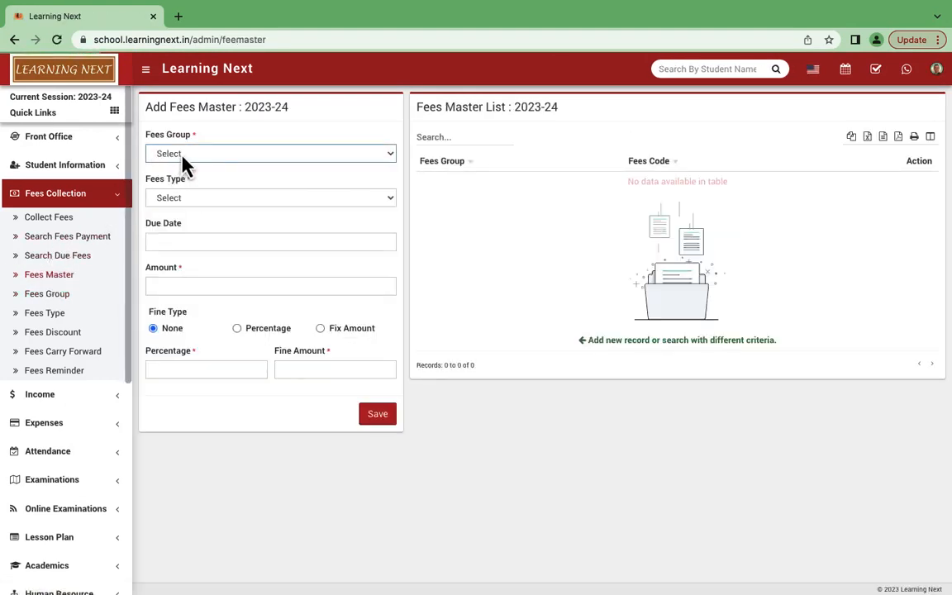
pyautogui.click(177, 154)
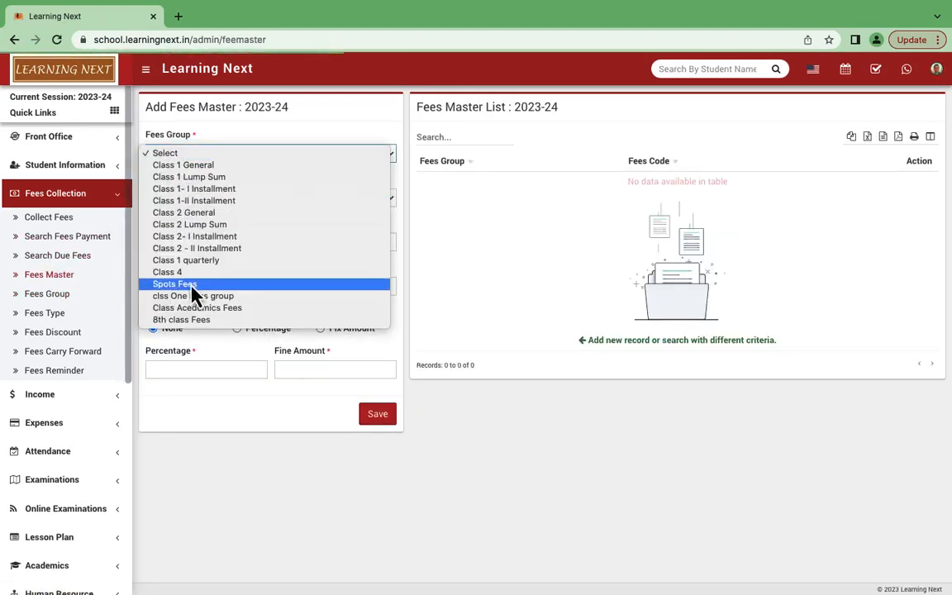
pyautogui.click(192, 320)
pyautogui.click(201, 198)
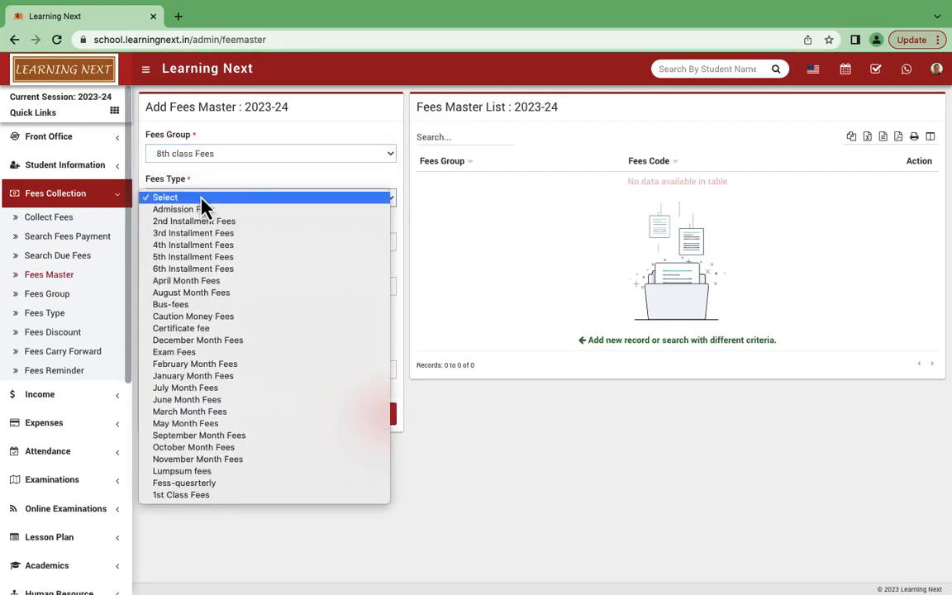
pyautogui.click(197, 210)
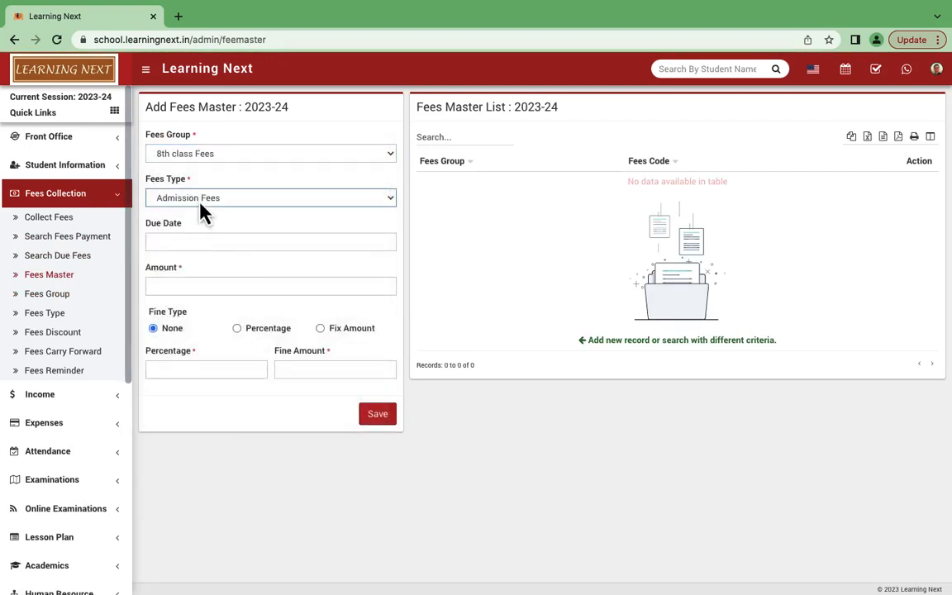
pyautogui.click(203, 201)
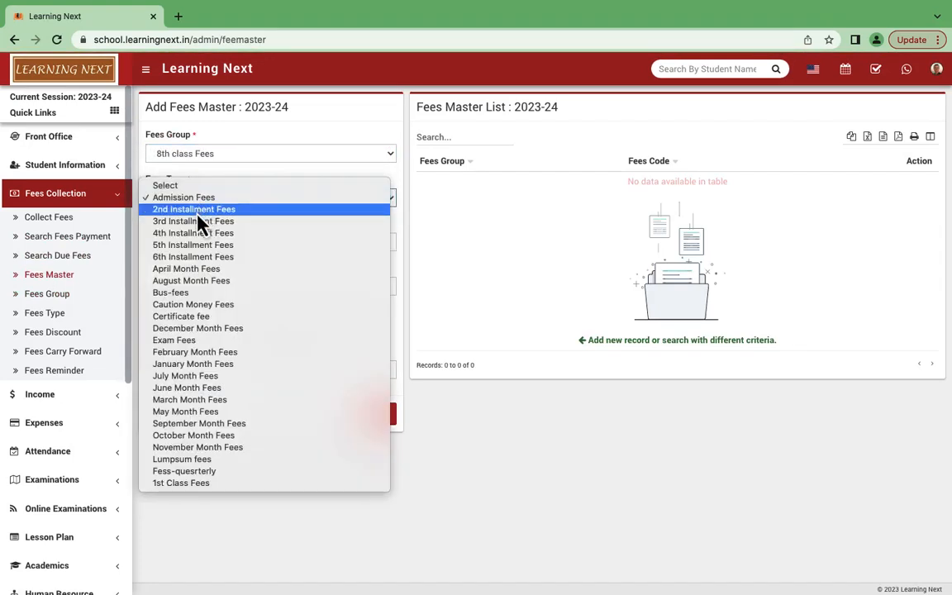
pyautogui.click(173, 472)
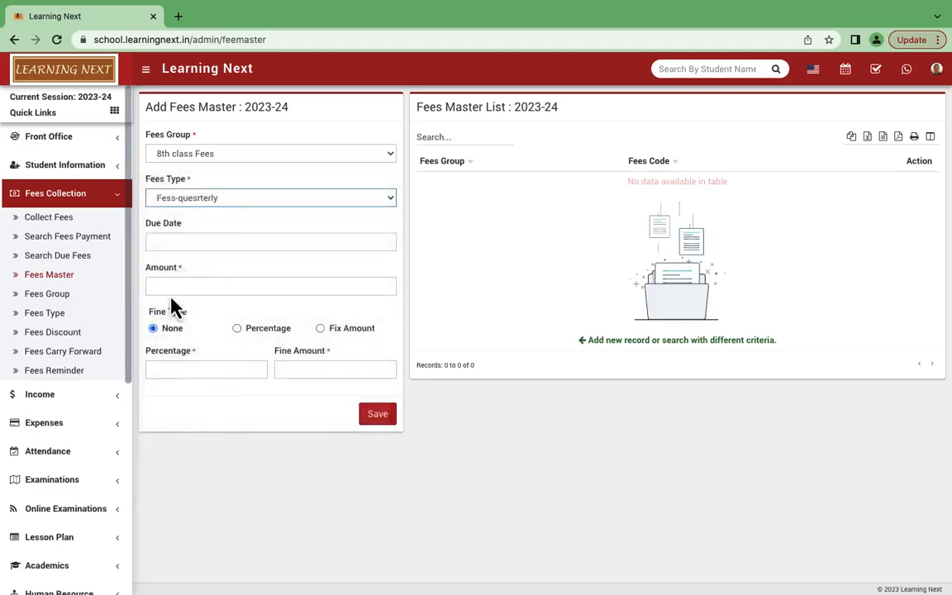
# Give the 8th class Fees quarterly entry the due date 04/29/2023 and amount 21000, and save it.
pyautogui.click(177, 242)
pyautogui.write('21000')
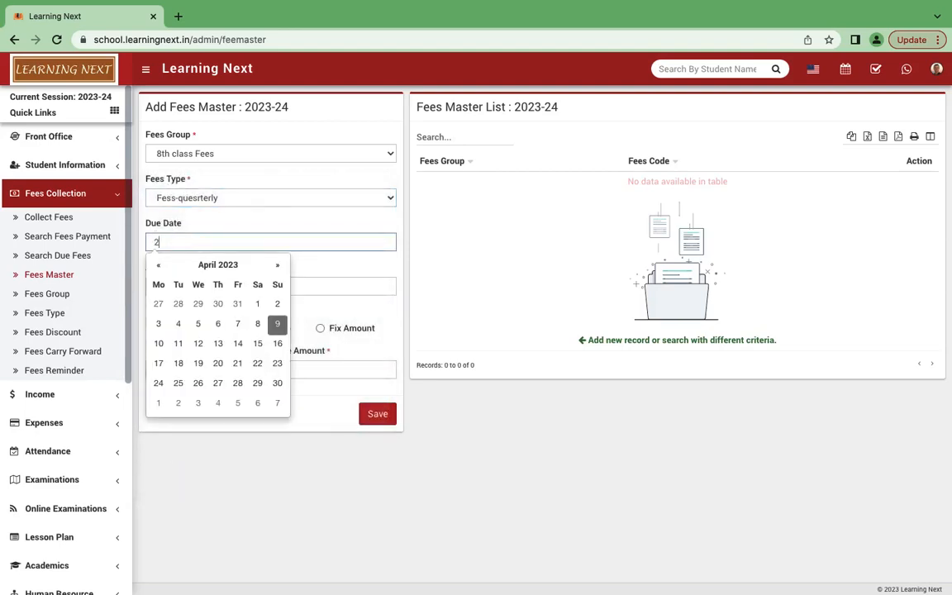
pyautogui.click(320, 265)
pyautogui.click(245, 243)
pyautogui.click(257, 383)
pyautogui.click(220, 287)
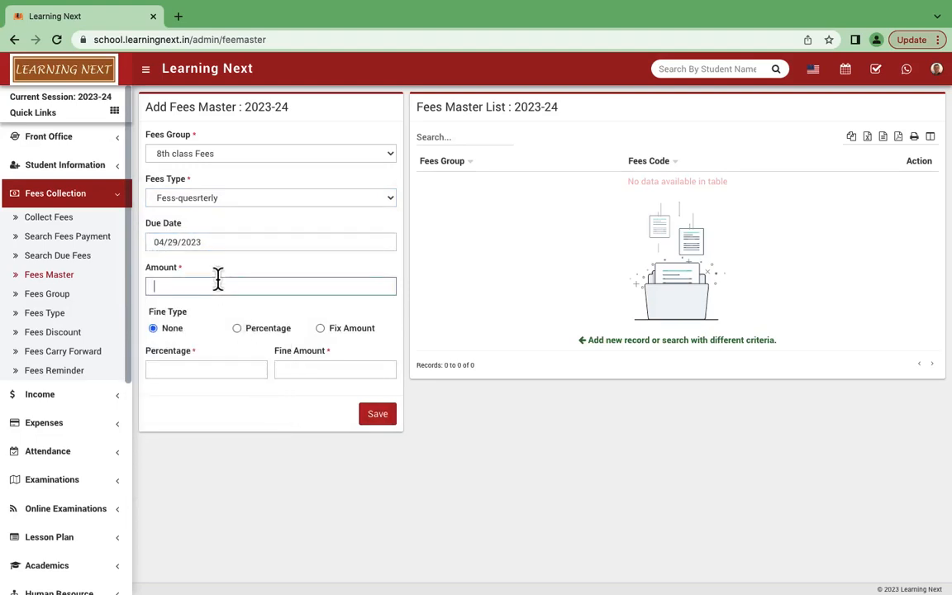
pyautogui.write('21000')
pyautogui.click(377, 413)
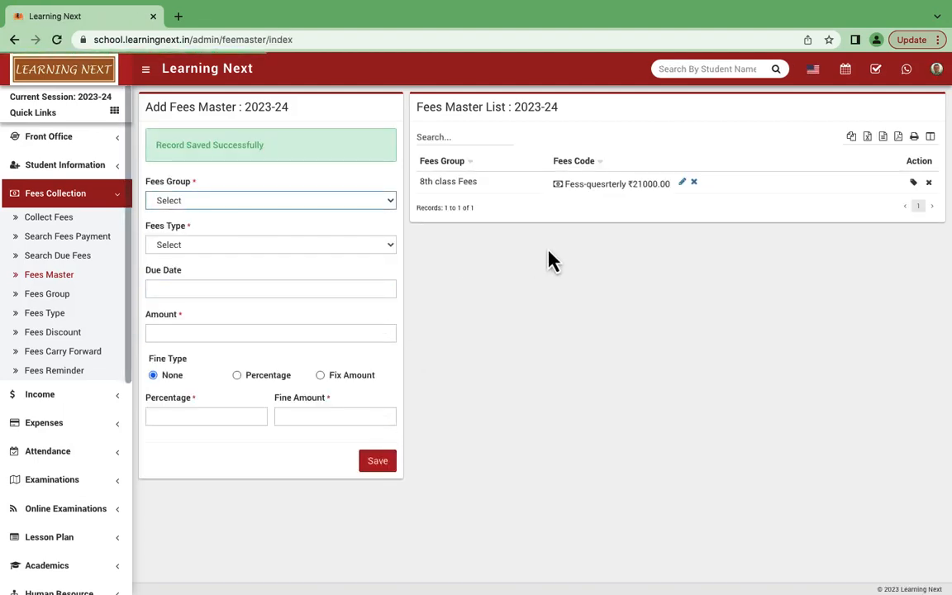
# Add Bus-fees to the 8th class Fees group in the fees master with due date 04/28/2023 and amount 9000.
pyautogui.click(227, 205)
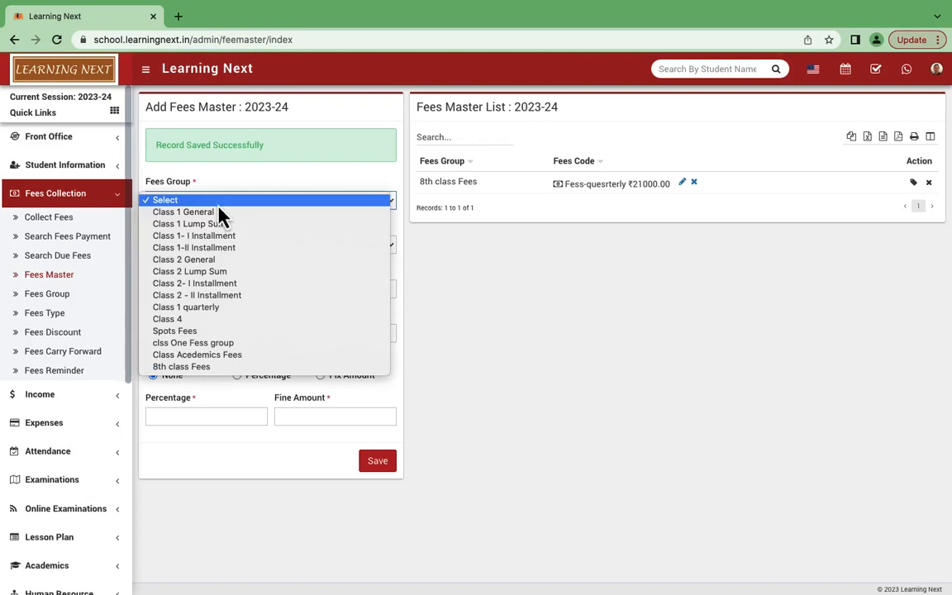
pyautogui.click(192, 367)
pyautogui.click(194, 244)
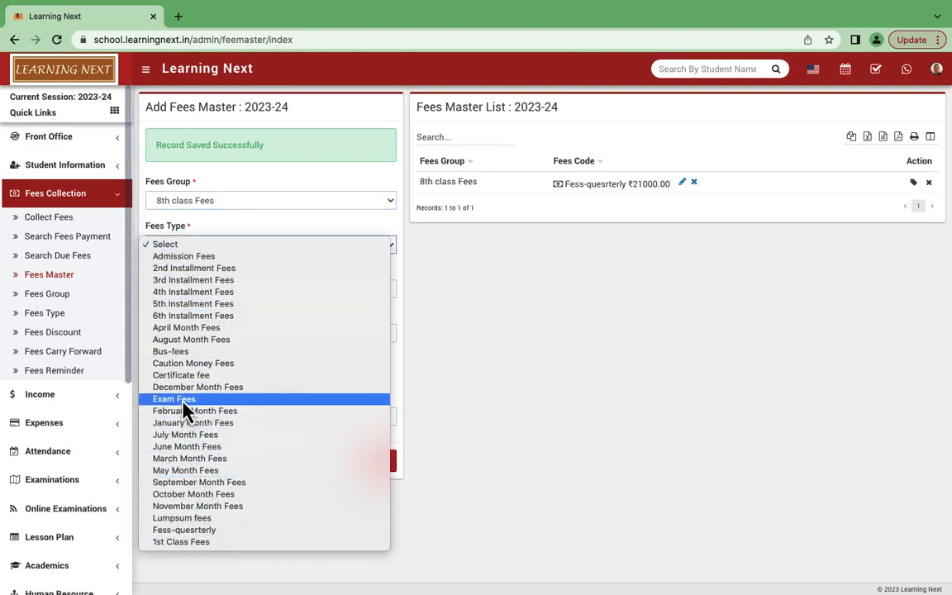
pyautogui.click(183, 352)
pyautogui.click(183, 293)
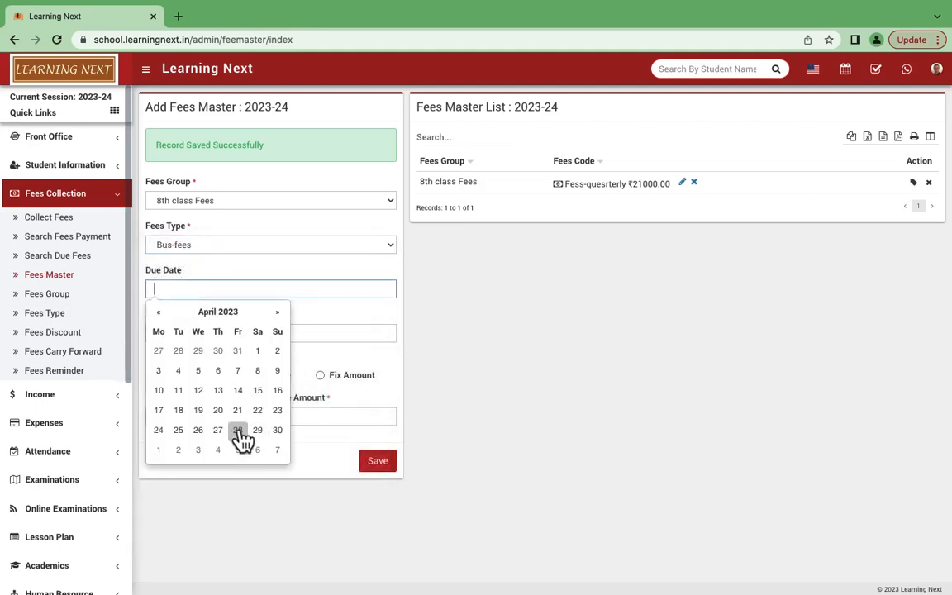
pyautogui.click(237, 429)
pyautogui.click(187, 331)
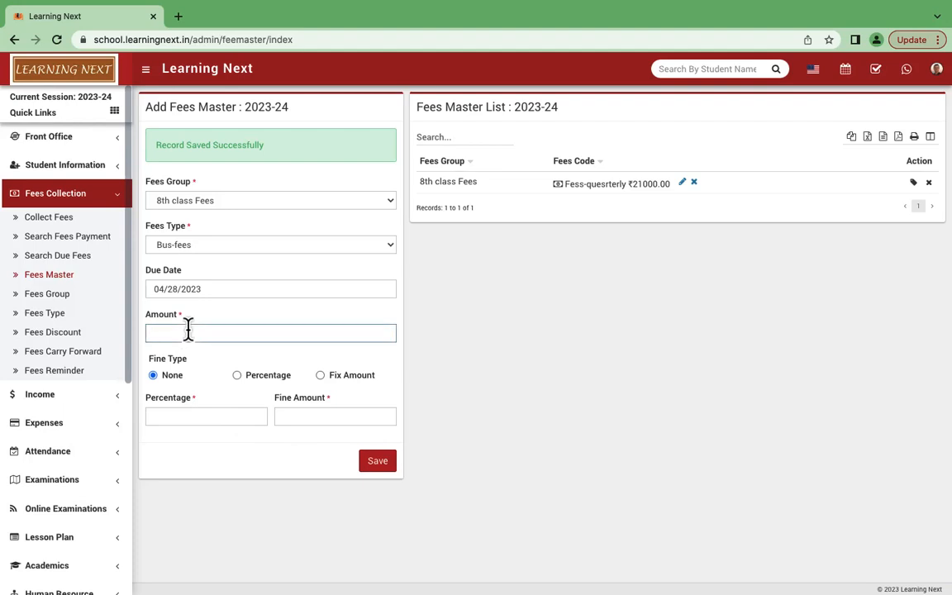
pyautogui.write('9000')
pyautogui.click(376, 463)
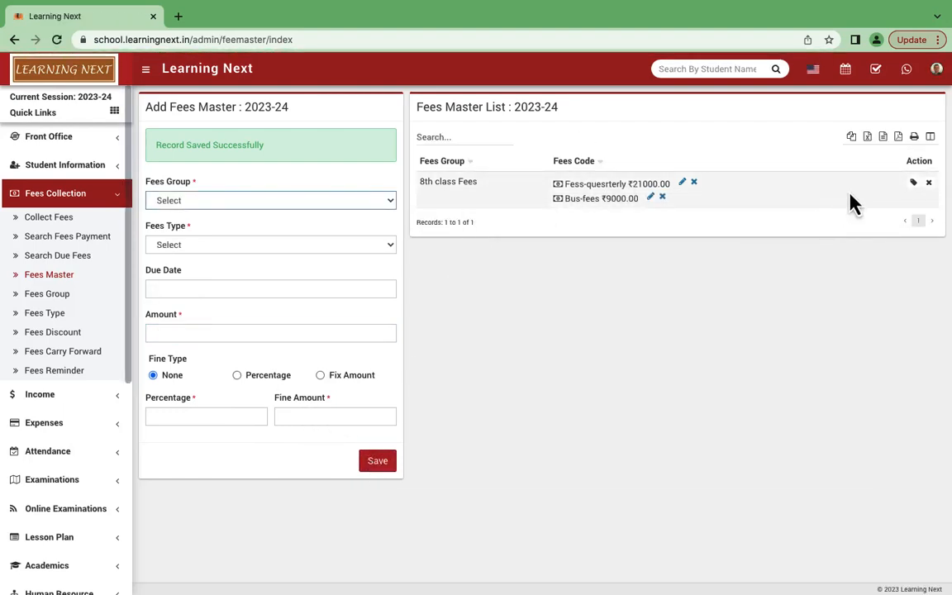
# Open the student assignment of the 8th class Fees group and search Class 2 sections A and B for students.
pyautogui.click(914, 182)
pyautogui.click(248, 162)
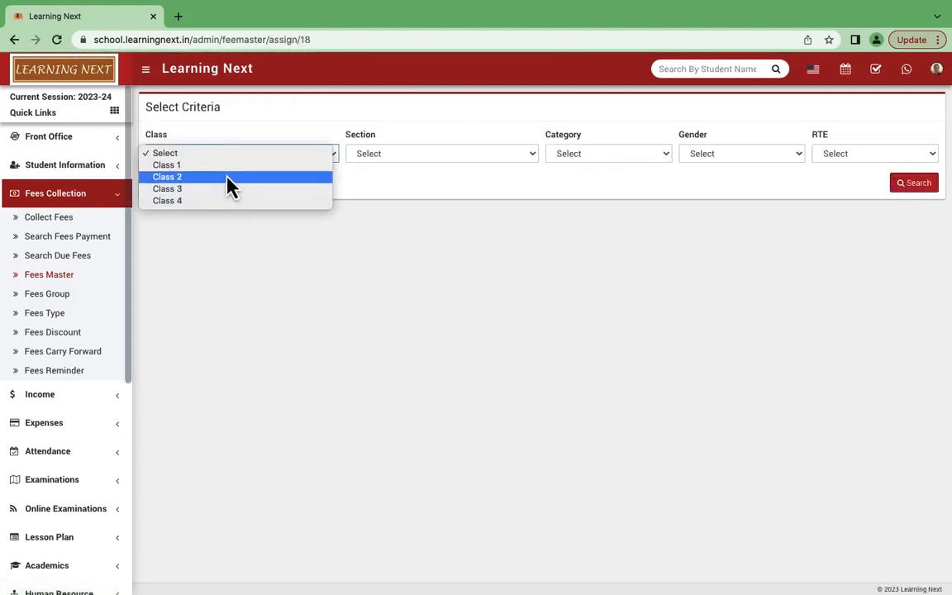
pyautogui.click(229, 177)
pyautogui.click(365, 155)
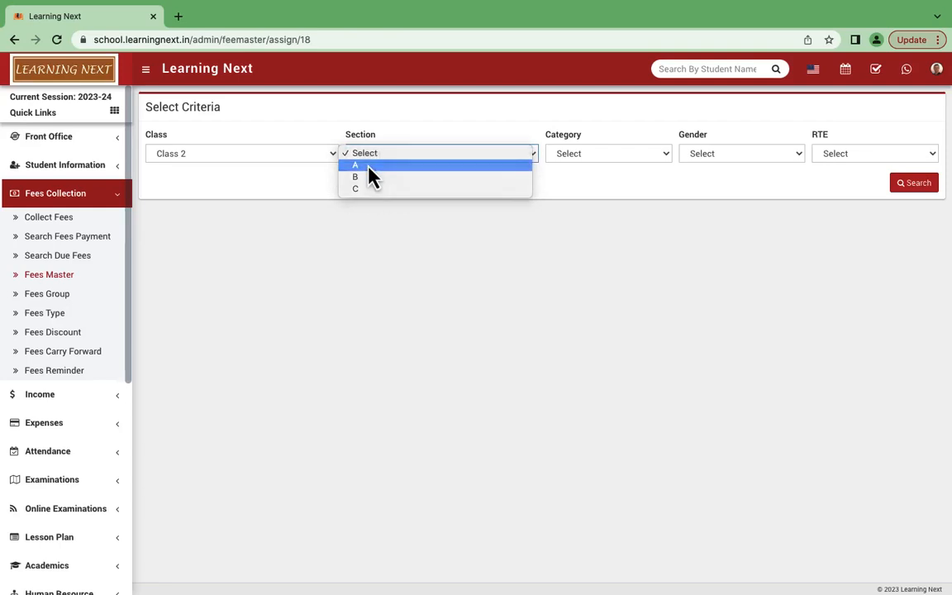
pyautogui.click(369, 168)
pyautogui.click(905, 189)
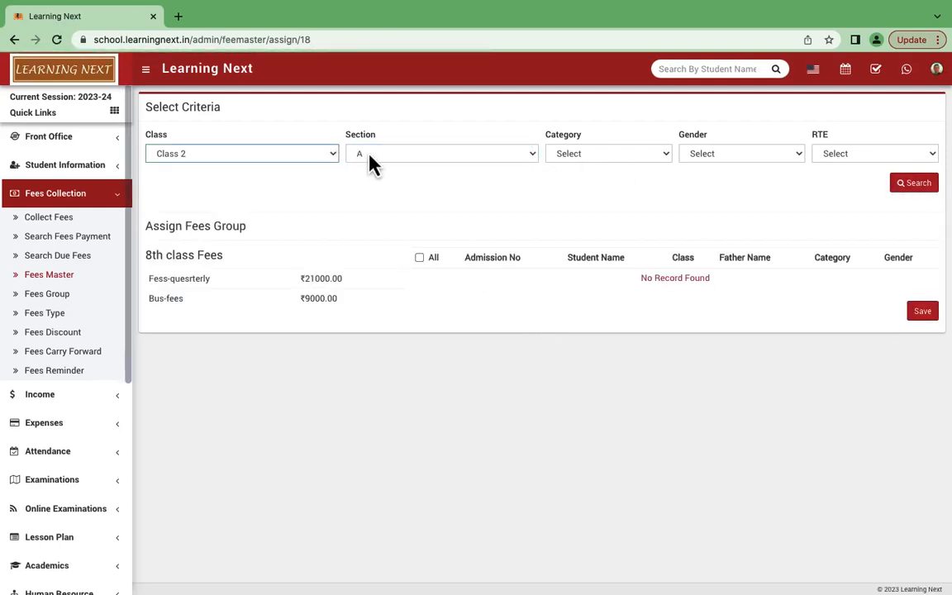
pyautogui.click(373, 161)
pyautogui.click(441, 166)
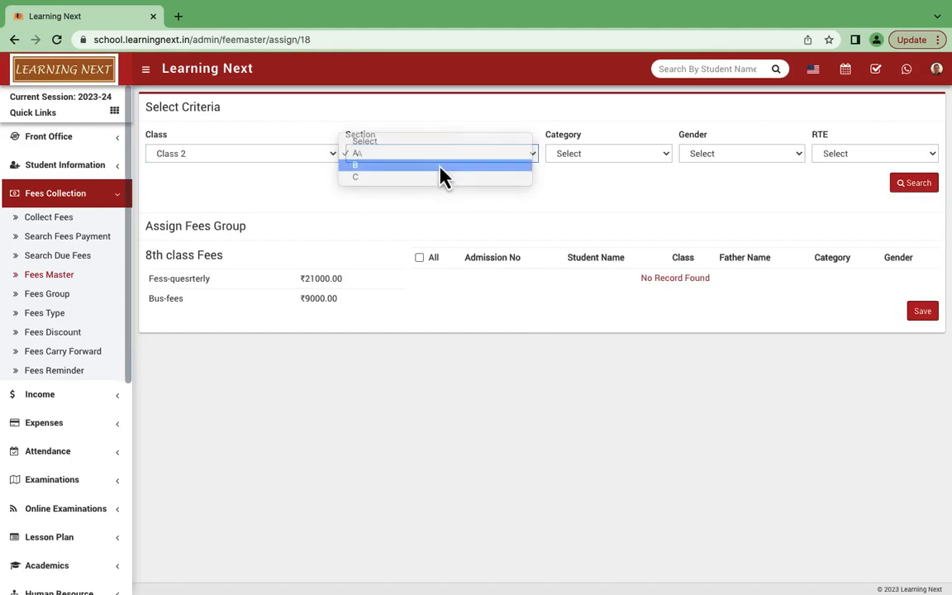
pyautogui.click(917, 193)
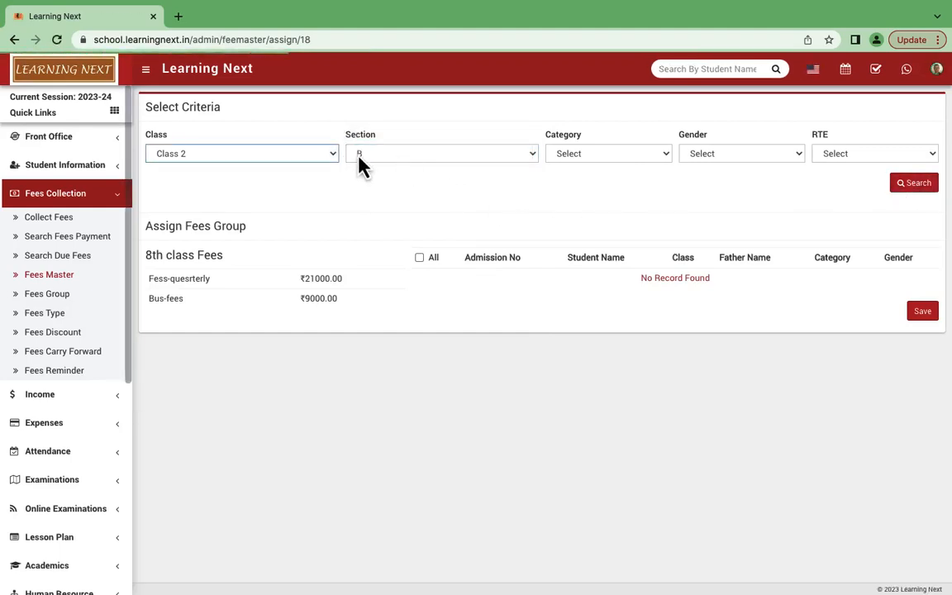
# Search for Class 3 students filtered by section in the fees group assignment.
pyautogui.click(320, 158)
pyautogui.click(291, 165)
pyautogui.click(395, 157)
pyautogui.click(389, 165)
pyautogui.click(924, 185)
# Search Class 4 sections A and B for students to assign the fees group to.
pyautogui.click(286, 156)
pyautogui.click(261, 165)
pyautogui.click(419, 157)
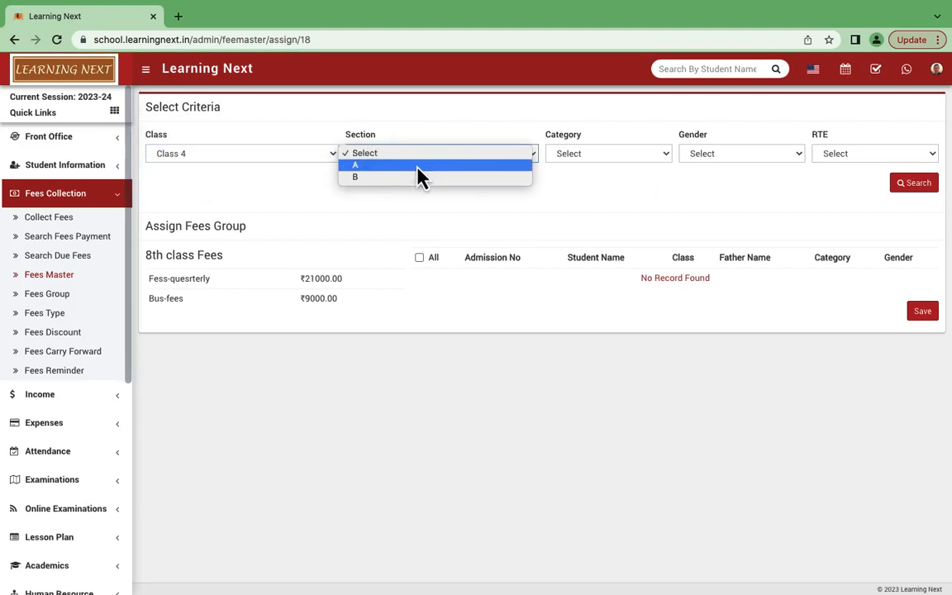
pyautogui.click(418, 170)
pyautogui.click(912, 189)
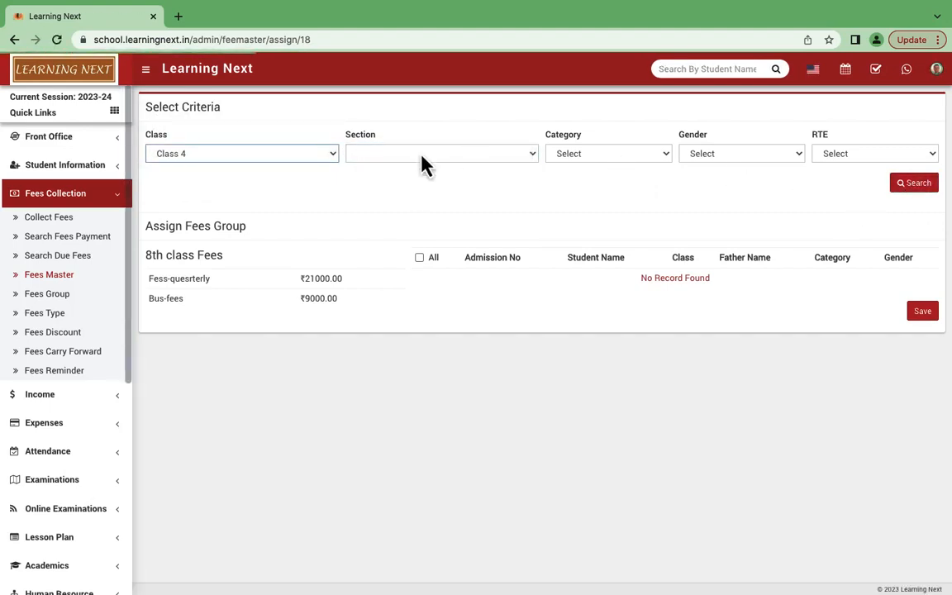
pyautogui.click(421, 160)
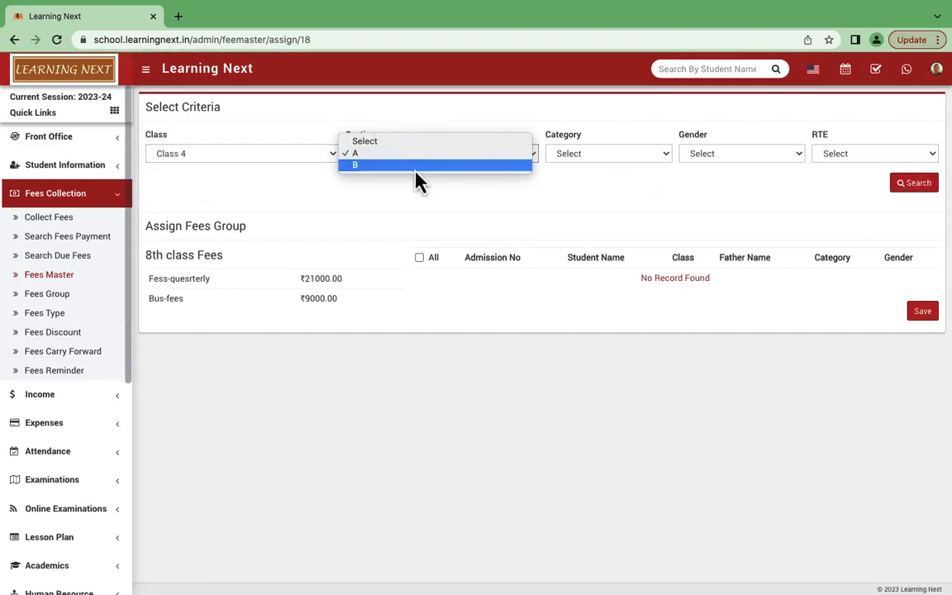
pyautogui.click(415, 170)
pyautogui.click(908, 190)
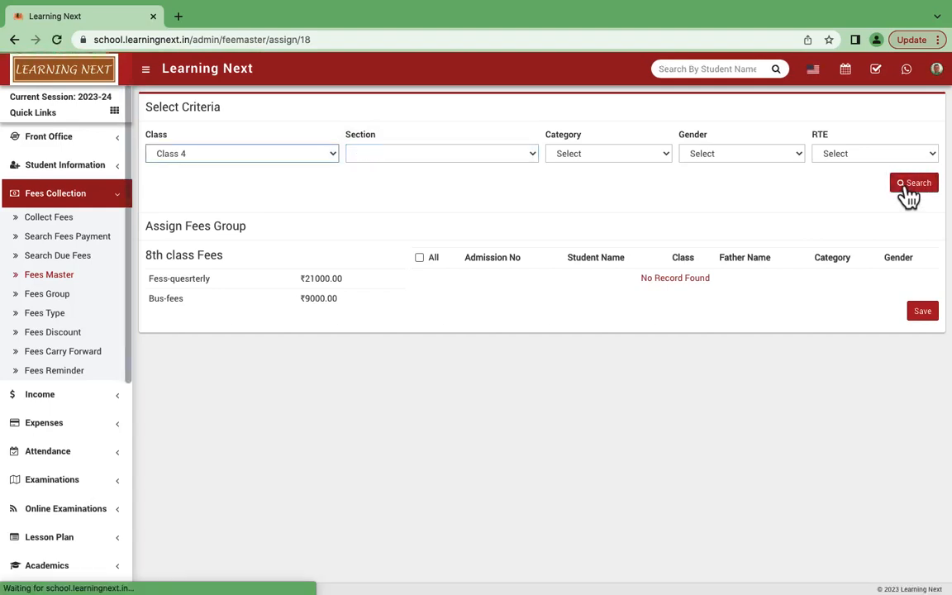
# Search for Class 3 students without a section filter and select all of them for the 8th class Fees group.
pyautogui.click(183, 155)
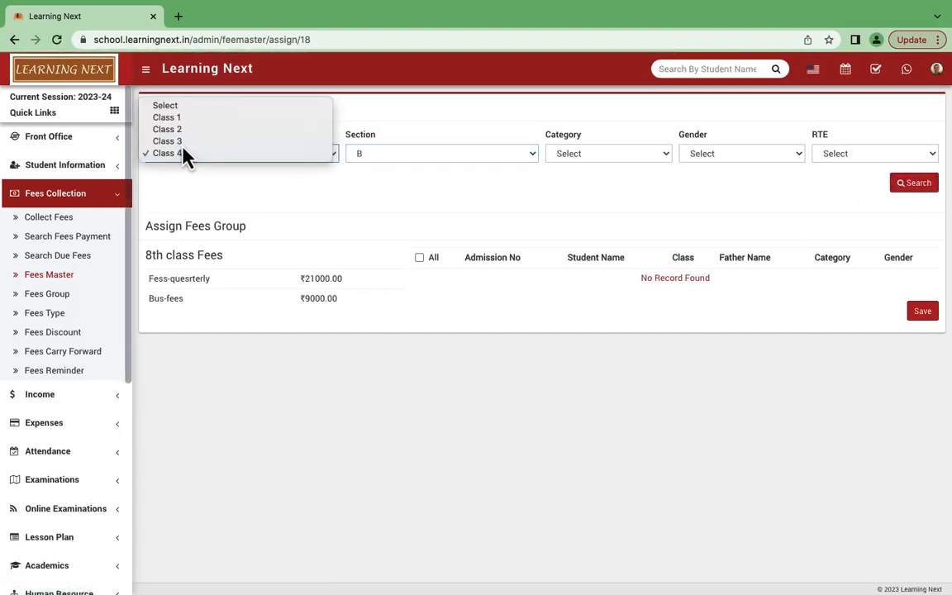
pyautogui.click(178, 141)
pyautogui.click(911, 192)
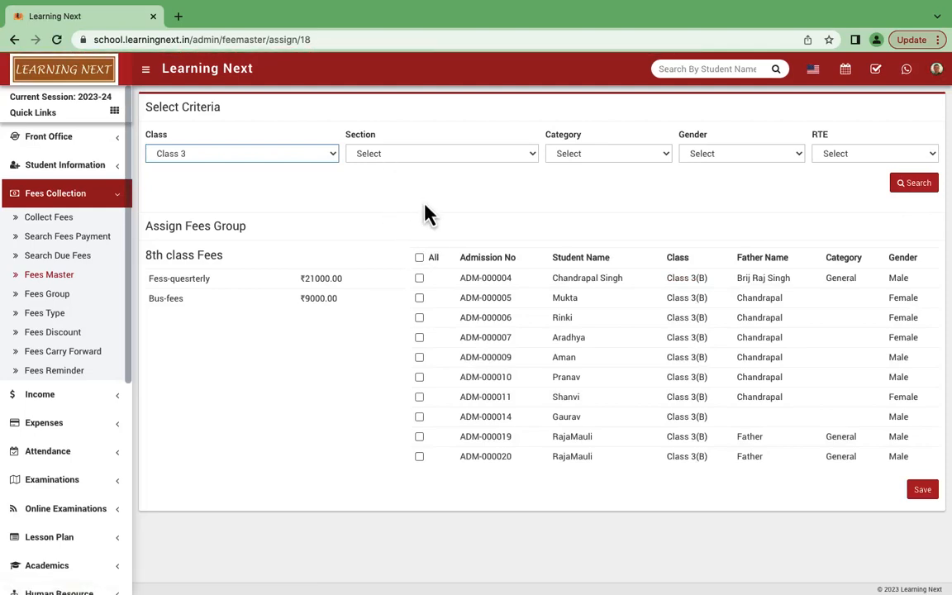
pyautogui.click(419, 155)
pyautogui.click(421, 157)
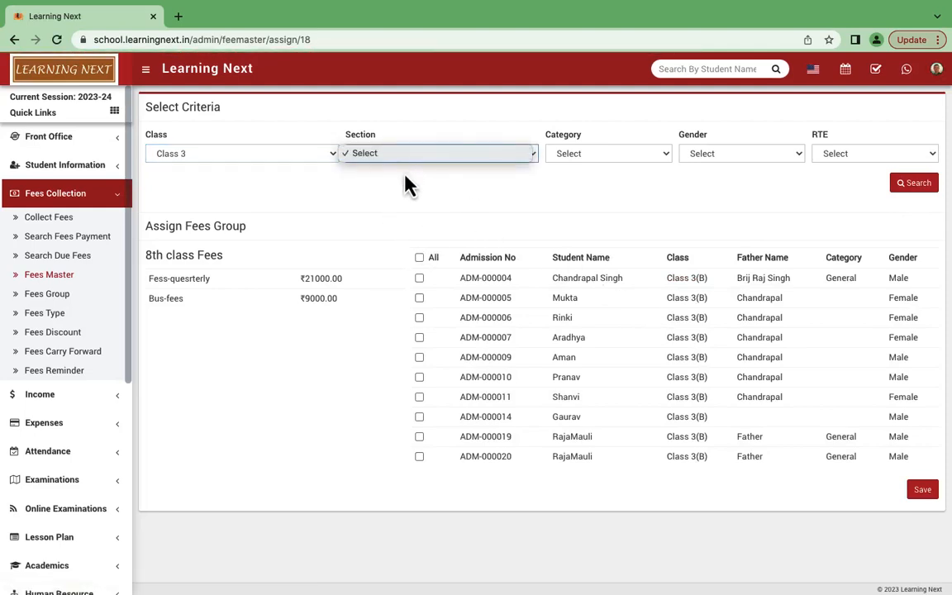
pyautogui.click(372, 155)
pyautogui.click(334, 182)
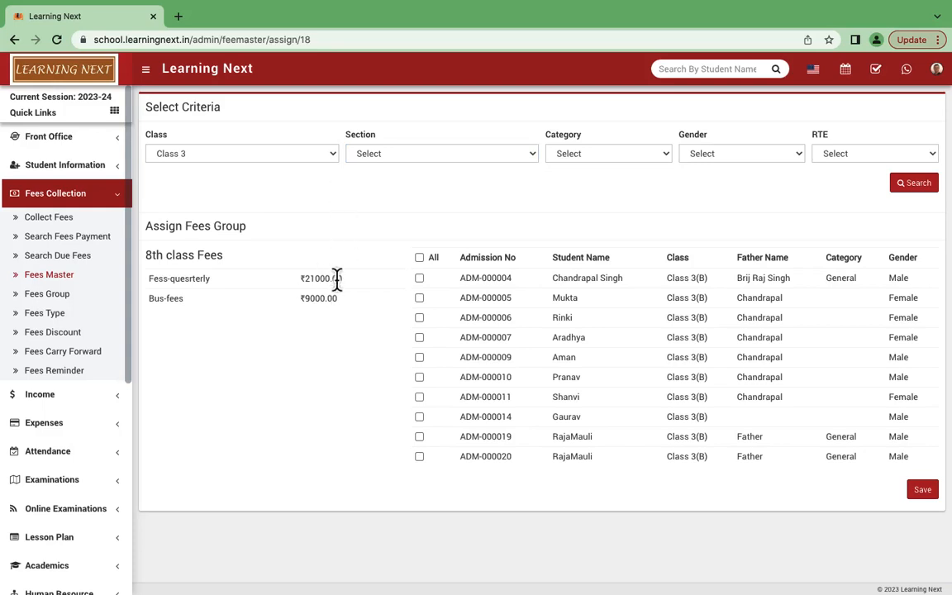
pyautogui.click(420, 258)
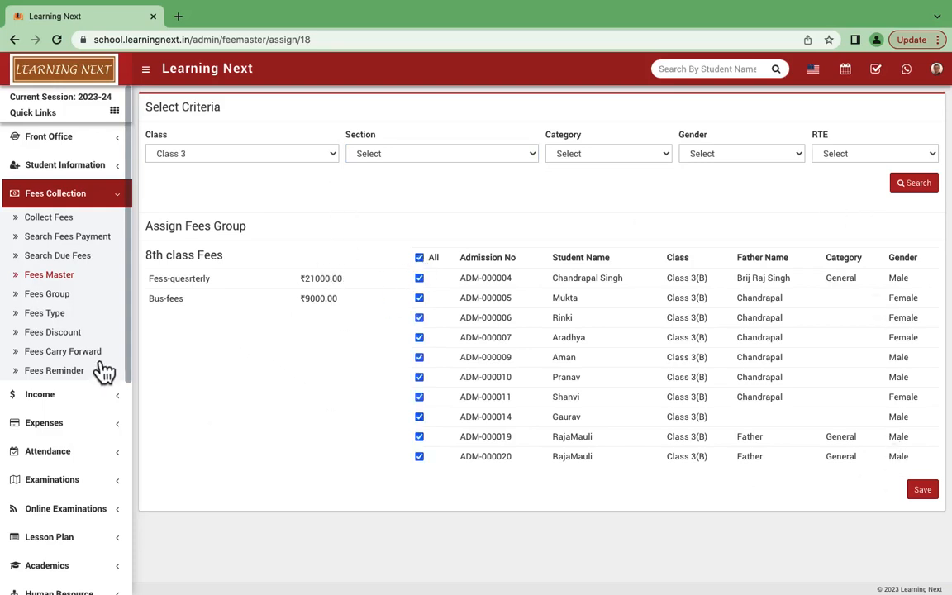
# Examine the Fess-quesrterly and Bus-fees lines and their amounts in the 8th class Fees group.
pyautogui.moveTo(324, 322); pyautogui.dragTo(301, 278)
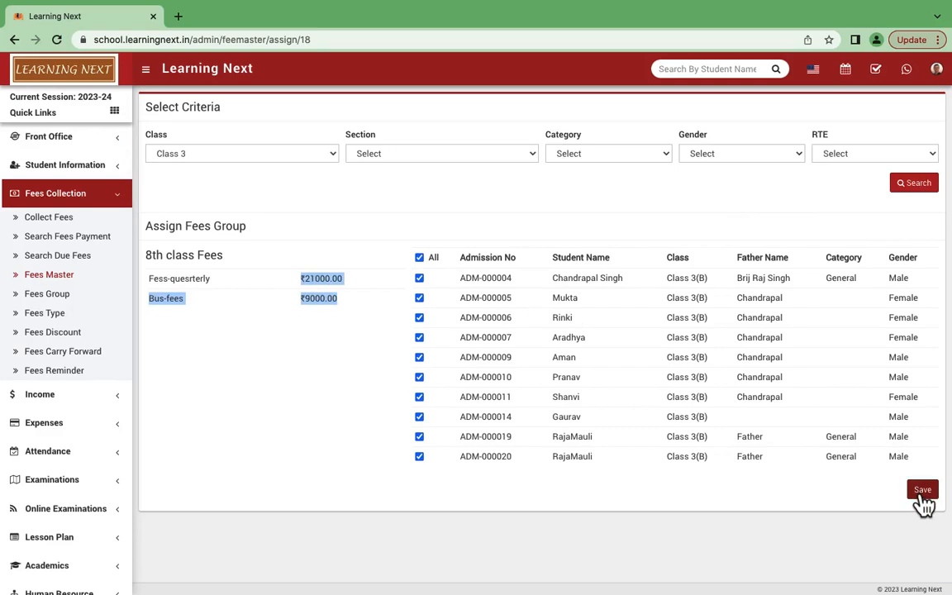
pyautogui.click(282, 421)
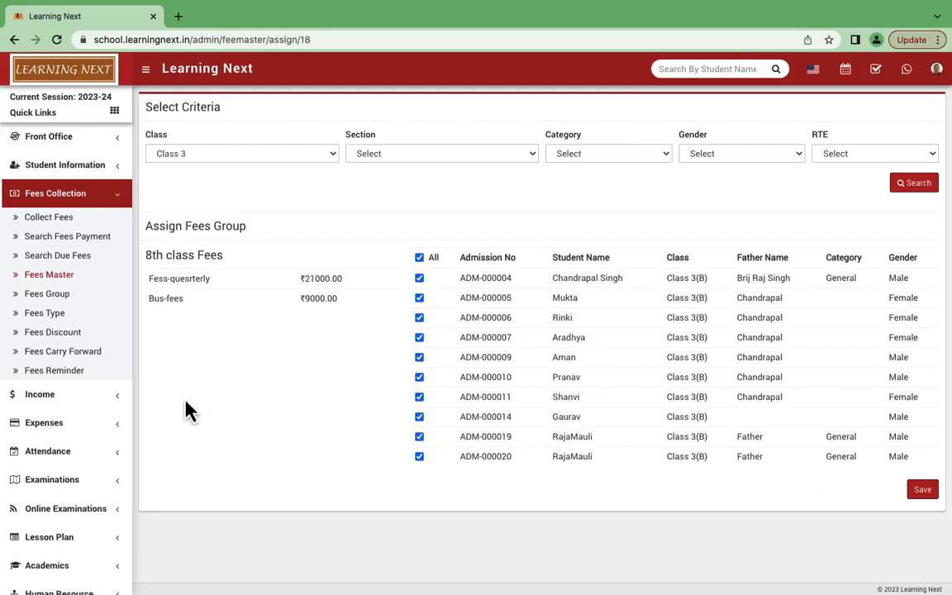
pyautogui.doubleClick(173, 299)
pyautogui.moveTo(209, 281); pyautogui.dragTo(150, 282)
pyautogui.click(209, 281)
pyautogui.moveTo(204, 281); pyautogui.dragTo(150, 289)
pyautogui.click(220, 285)
pyautogui.moveTo(181, 303); pyautogui.dragTo(153, 308)
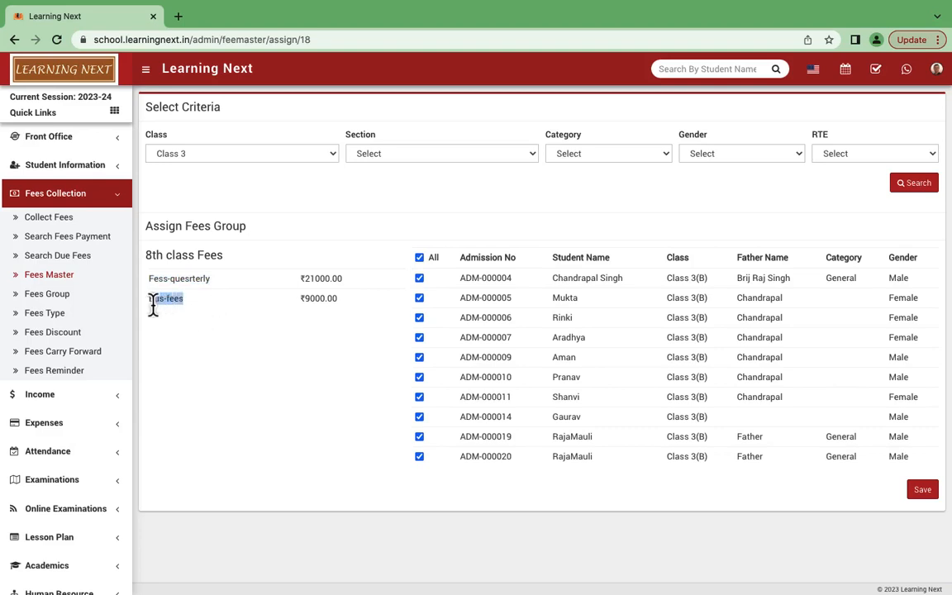
pyautogui.click(194, 314)
# Exclude the third and fourth listed students, then save and confirm the 8th class Fees assignment for the others.
pyautogui.moveTo(552, 318); pyautogui.dragTo(587, 339)
pyautogui.click(283, 361)
pyautogui.click(922, 490)
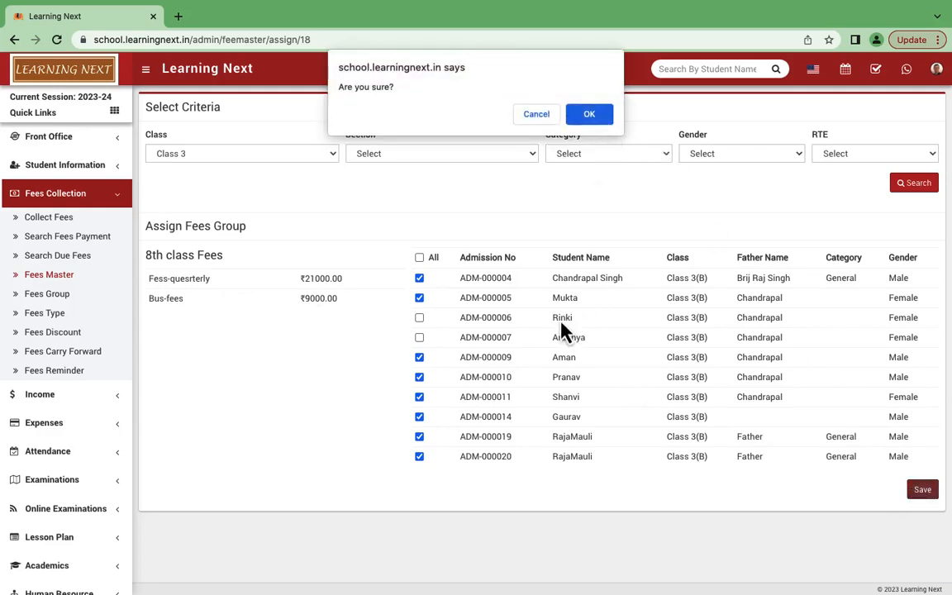
pyautogui.click(584, 123)
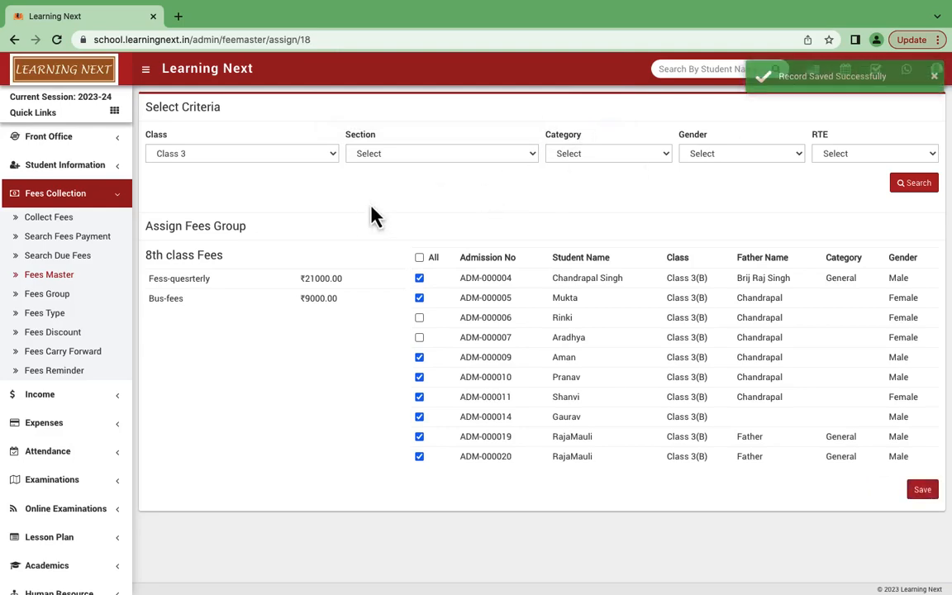
# Create a fees group named "class 8 without transport".
pyautogui.click(46, 299)
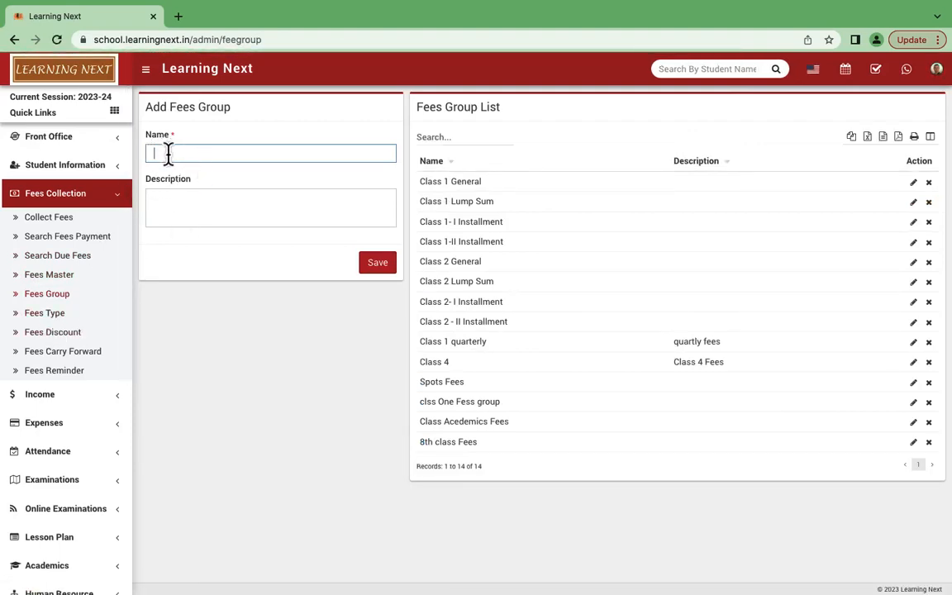
pyautogui.write('class 8 without transport')
pyautogui.click(376, 271)
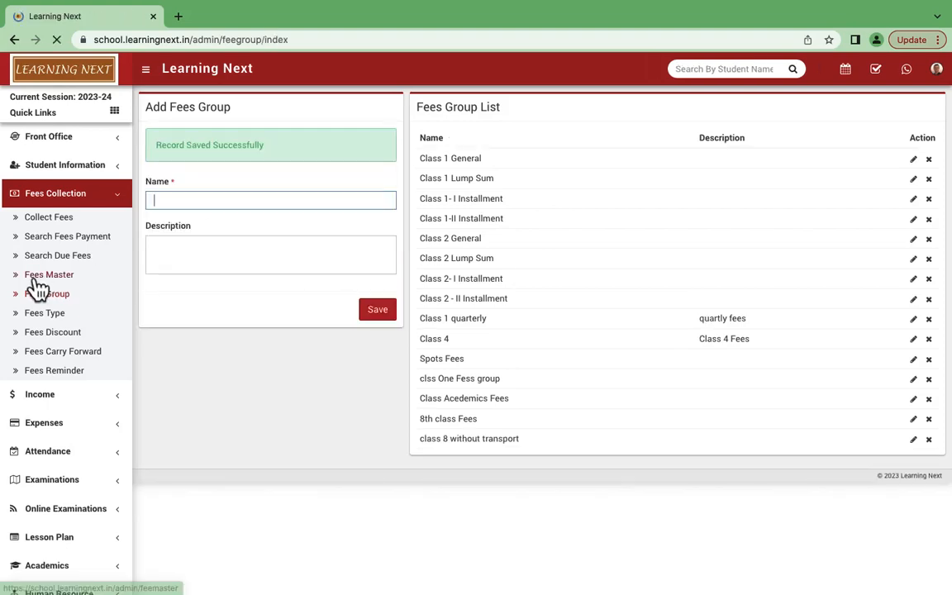
# Add a fees master entry for "class 8 without transport" with fee type Fess-quesrterly, due date 04/28/2023 and amount 21000.
pyautogui.click(35, 275)
pyautogui.click(190, 157)
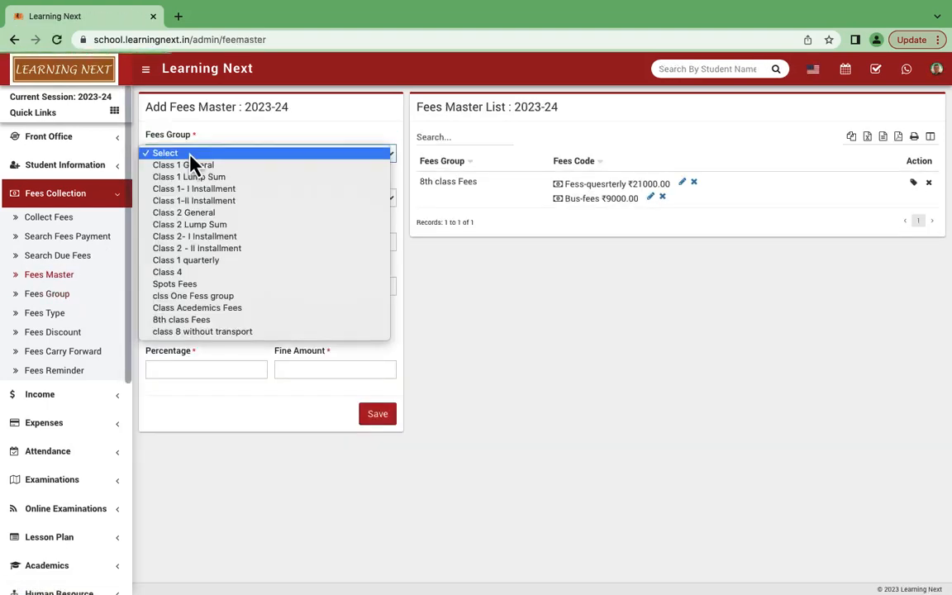
pyautogui.click(205, 332)
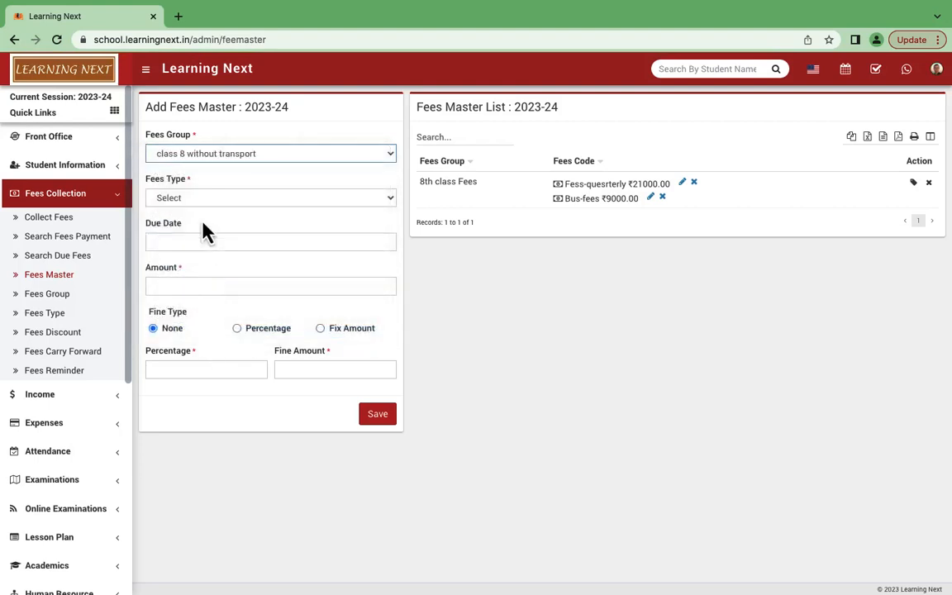
pyautogui.click(203, 198)
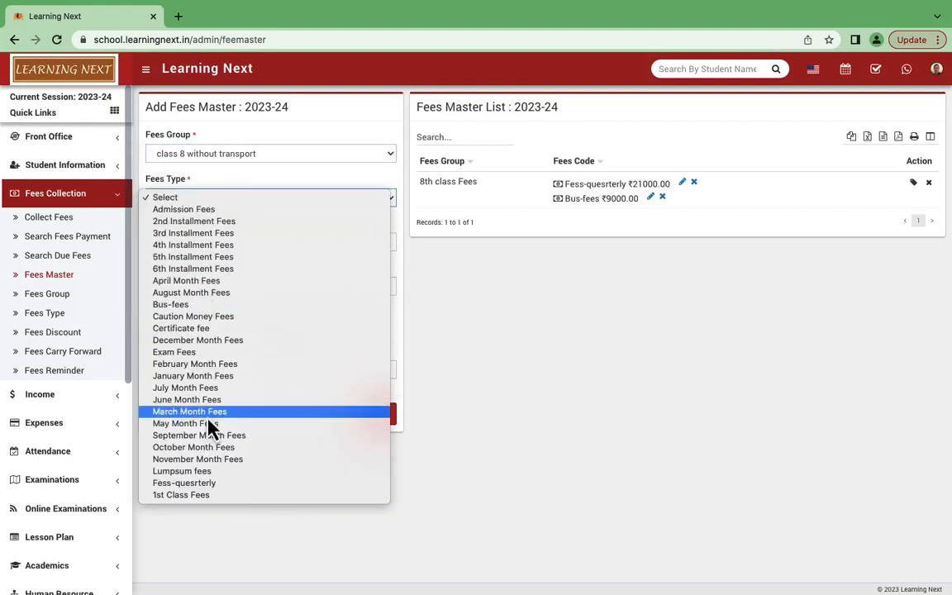
pyautogui.click(204, 484)
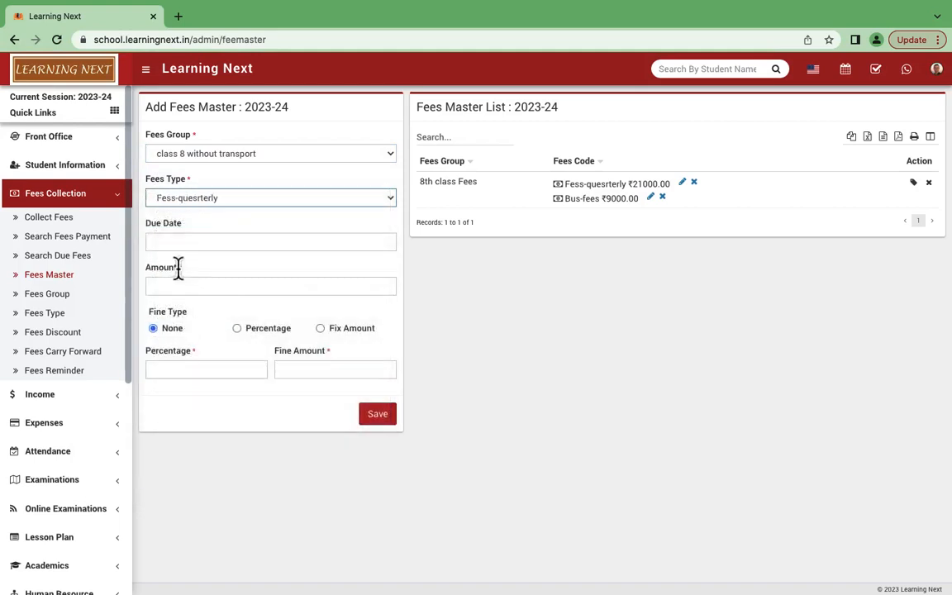
pyautogui.click(177, 245)
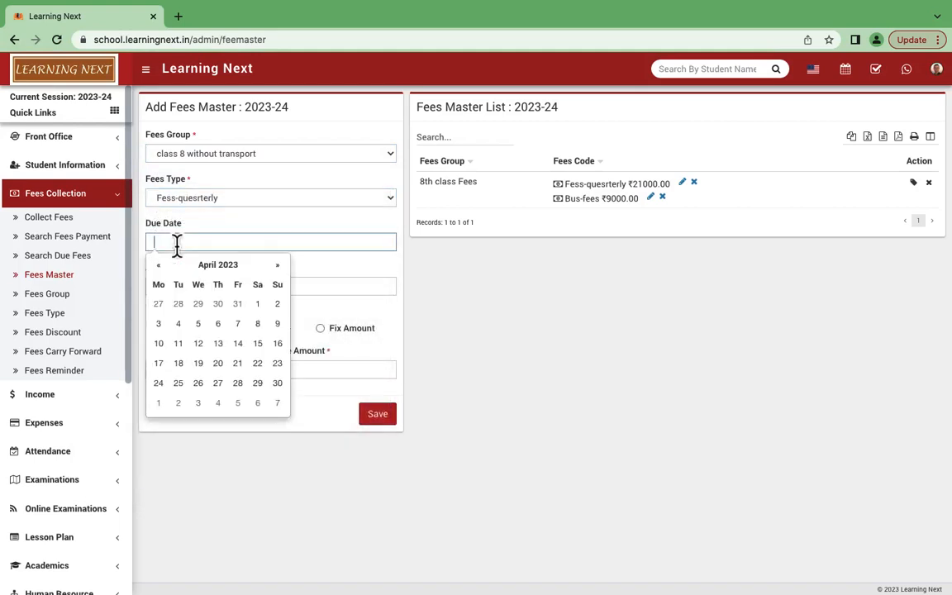
pyautogui.click(238, 383)
pyautogui.click(170, 286)
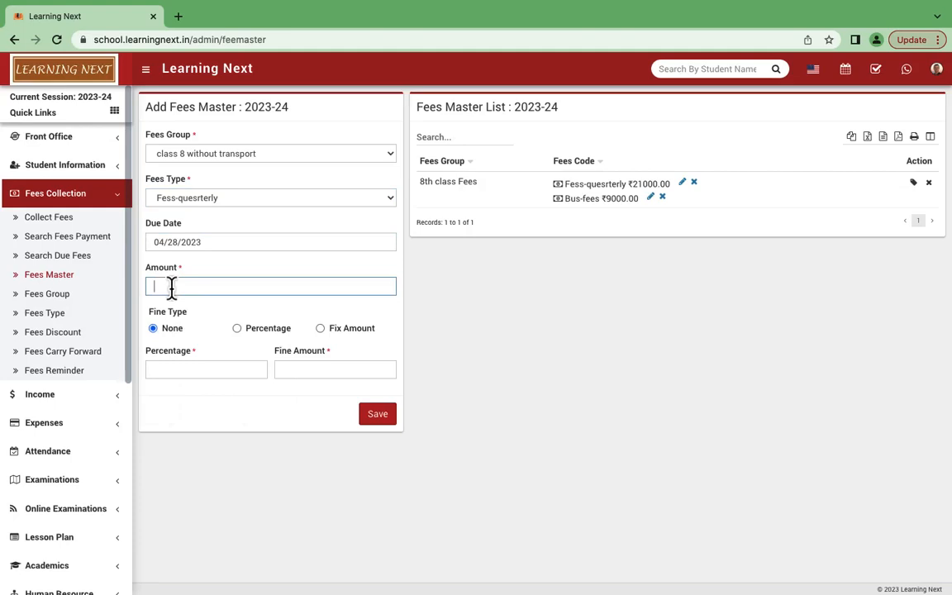
pyautogui.write('21000')
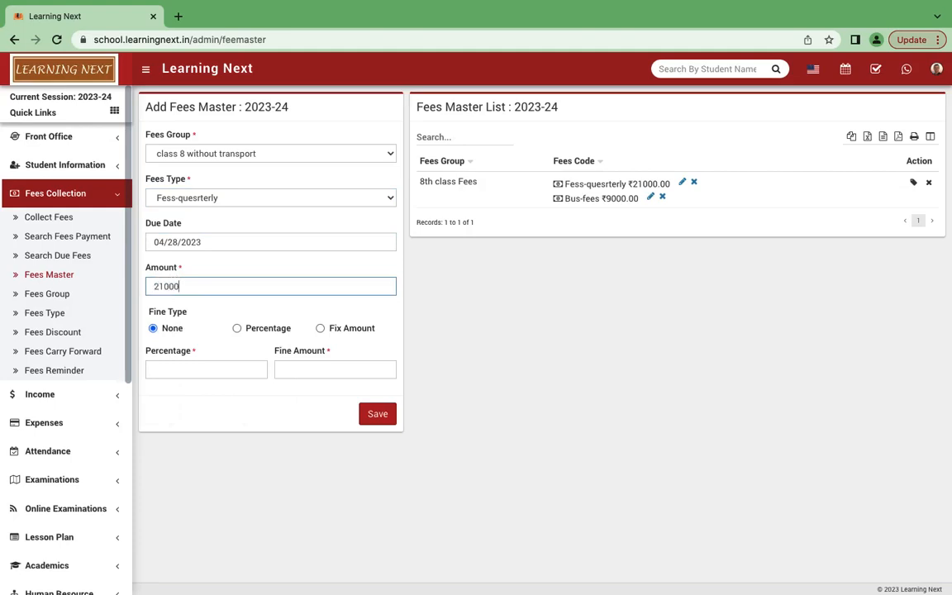
pyautogui.click(377, 416)
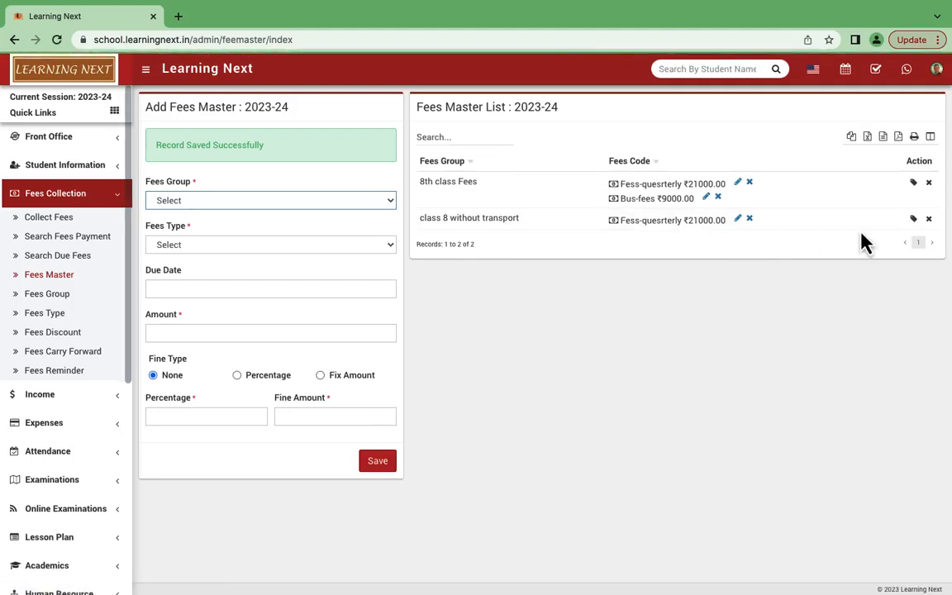
# Assign the "class 8 without transport" fees group to the third and fourth listed Class 3 students and confirm the assignment.
pyautogui.click(913, 218)
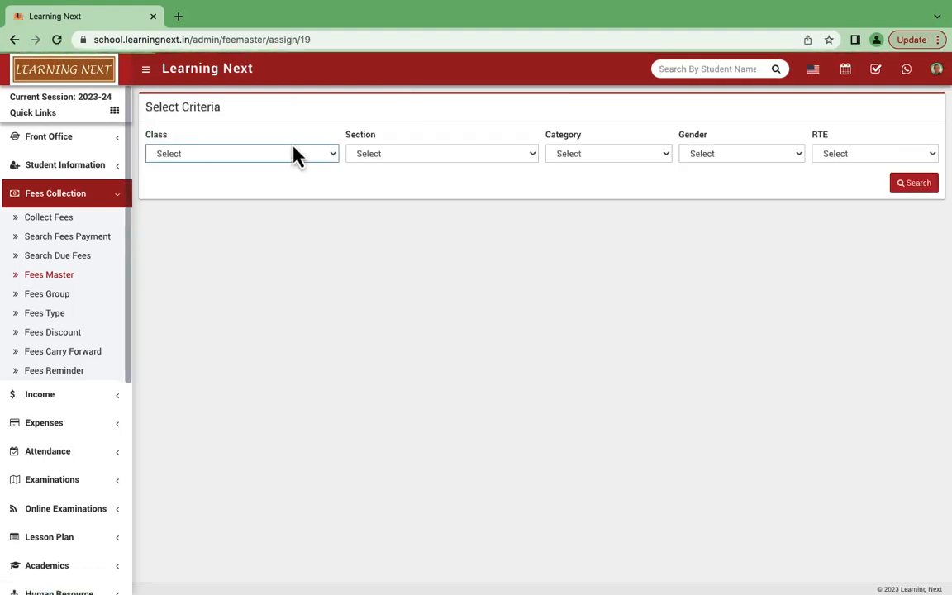
pyautogui.click(294, 153)
pyautogui.click(265, 191)
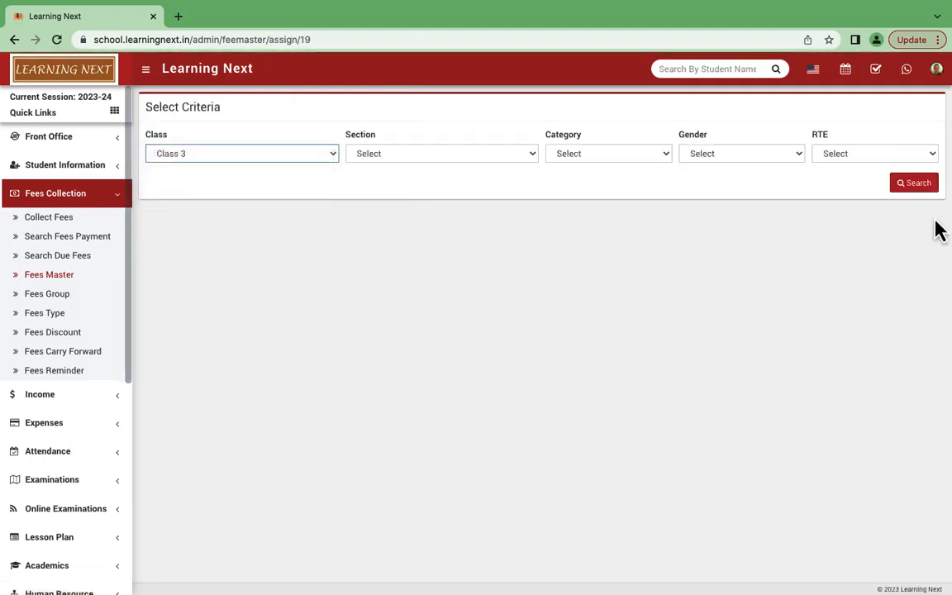
pyautogui.click(915, 185)
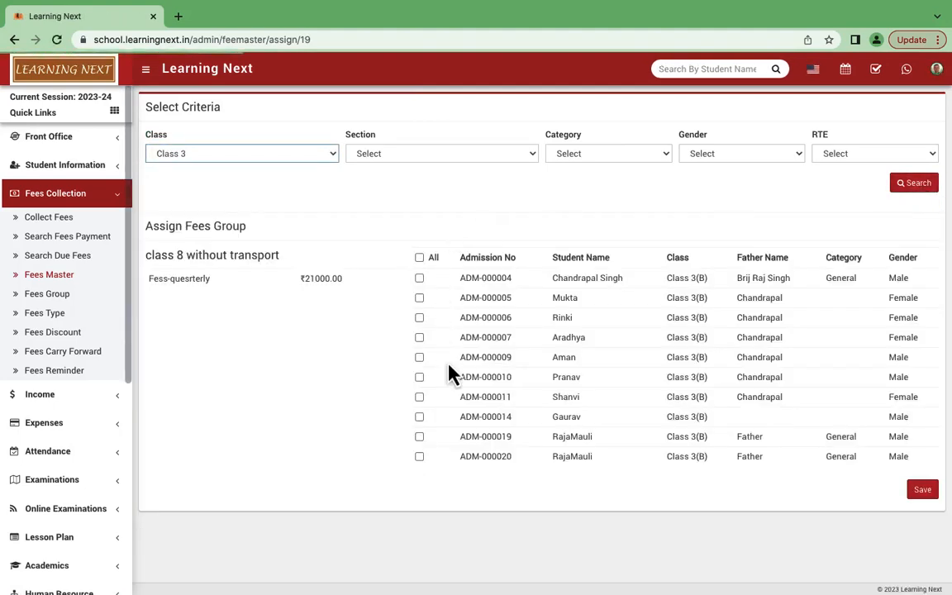
pyautogui.click(419, 318)
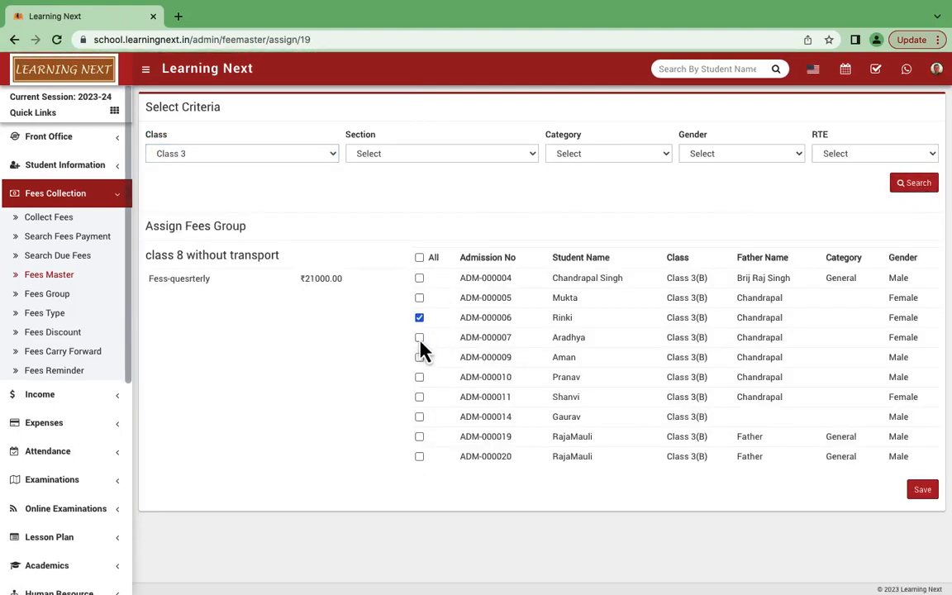
pyautogui.click(920, 490)
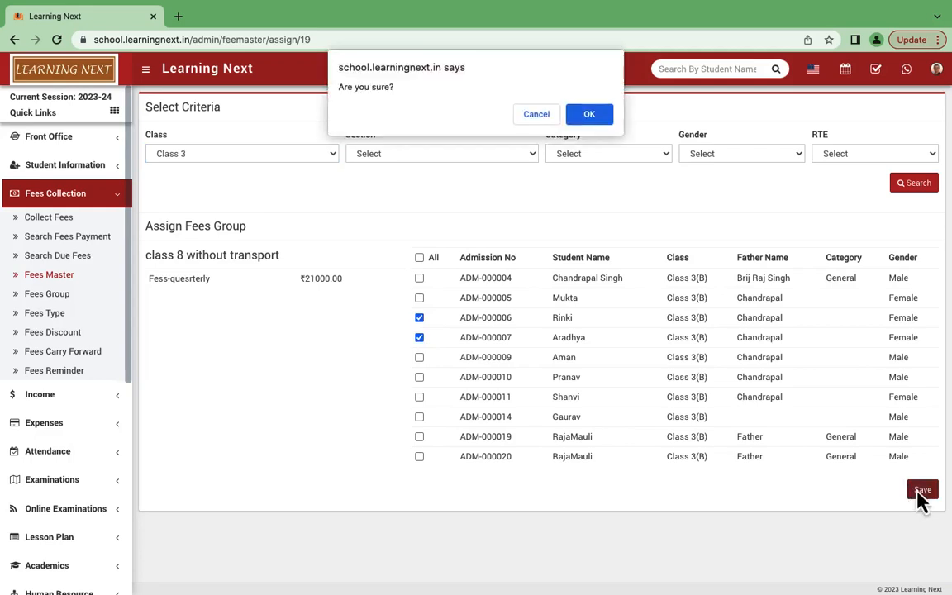
pyautogui.click(593, 121)
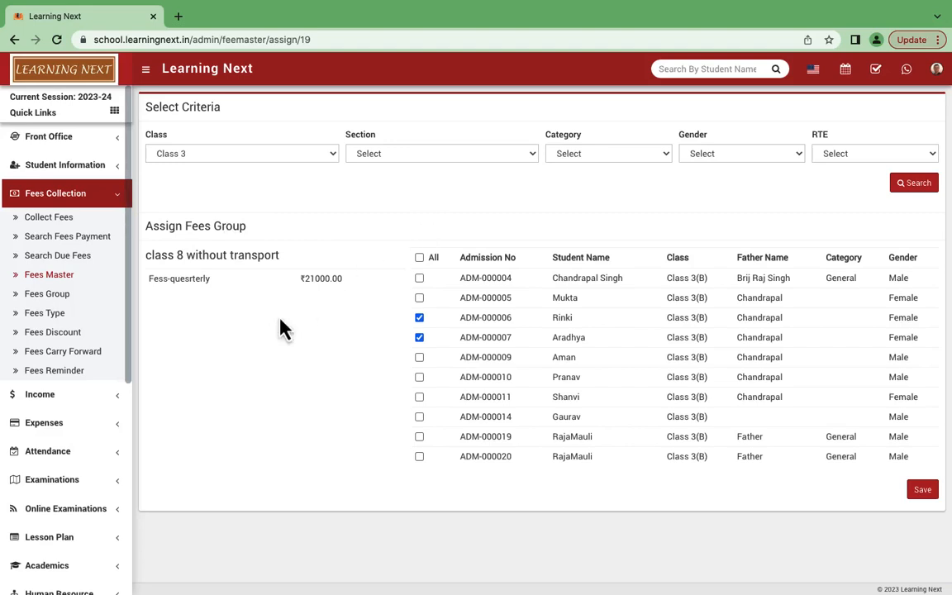
# Assign the Sibling Discount to the third listed Class 3 student and confirm the assignment.
pyautogui.click(57, 334)
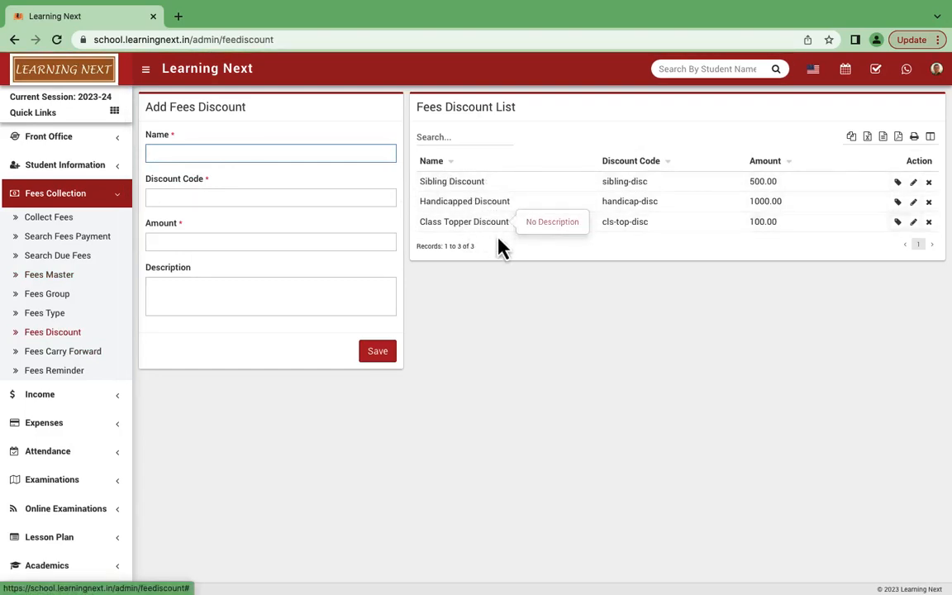
pyautogui.click(499, 299)
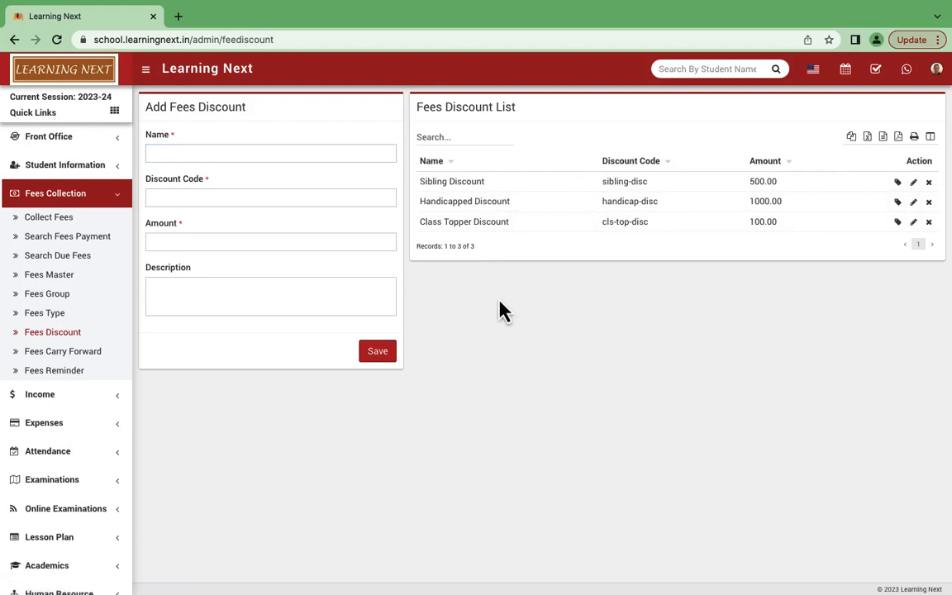
pyautogui.click(898, 182)
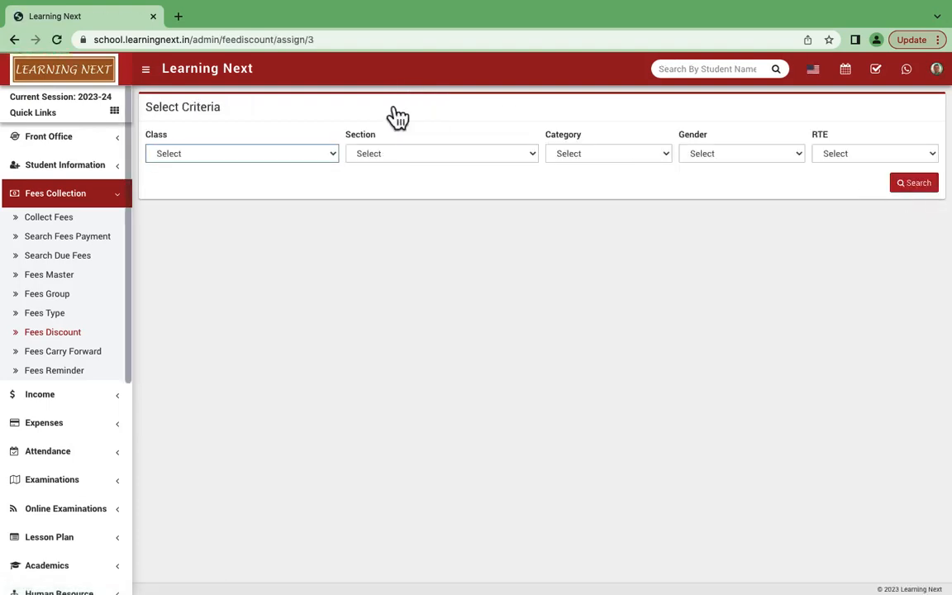
pyautogui.click(282, 153)
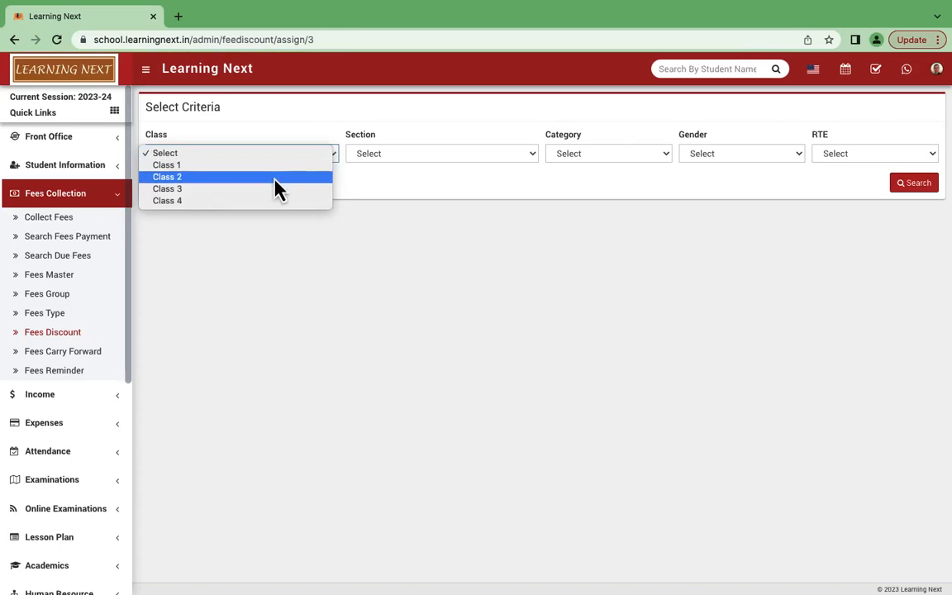
pyautogui.click(275, 189)
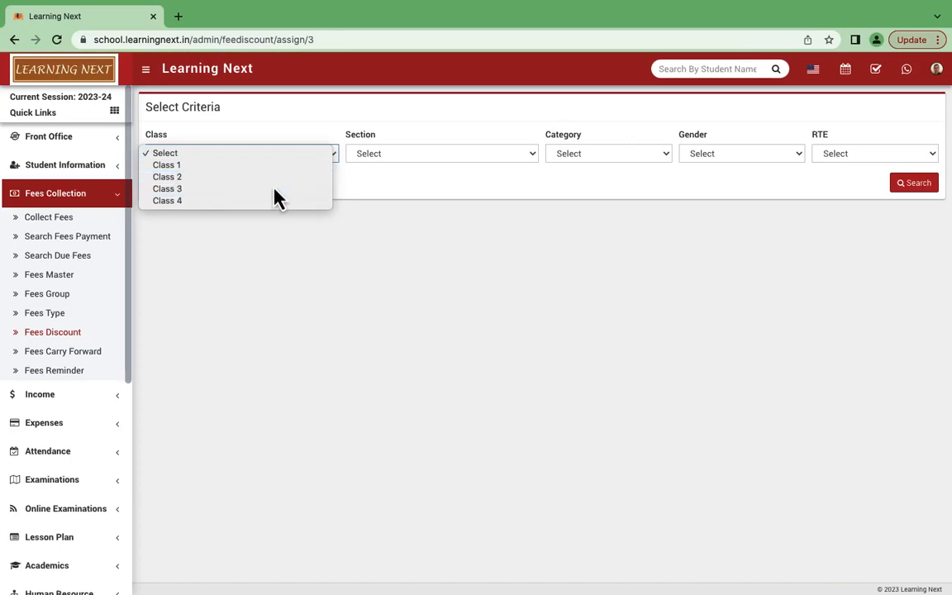
pyautogui.click(917, 185)
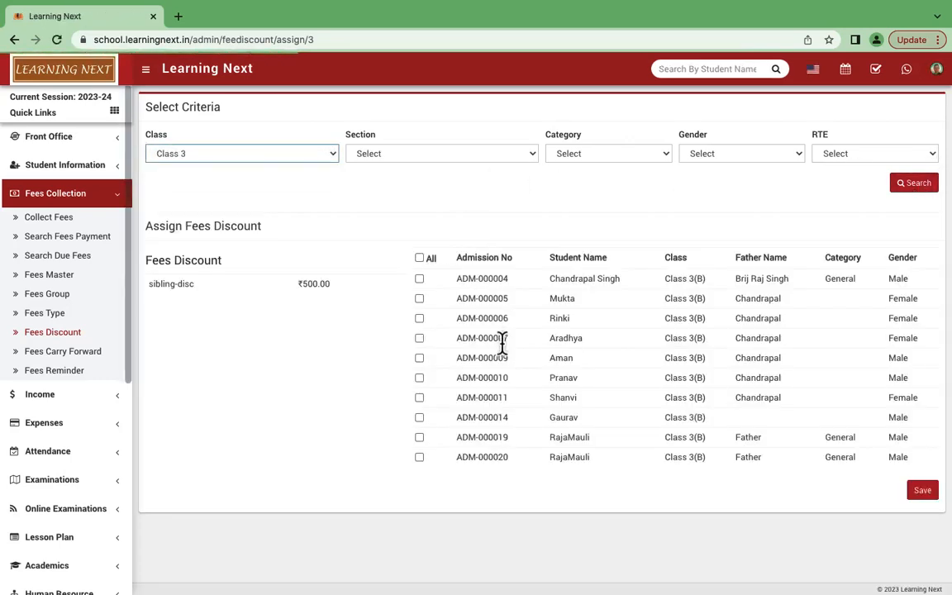
pyautogui.click(420, 320)
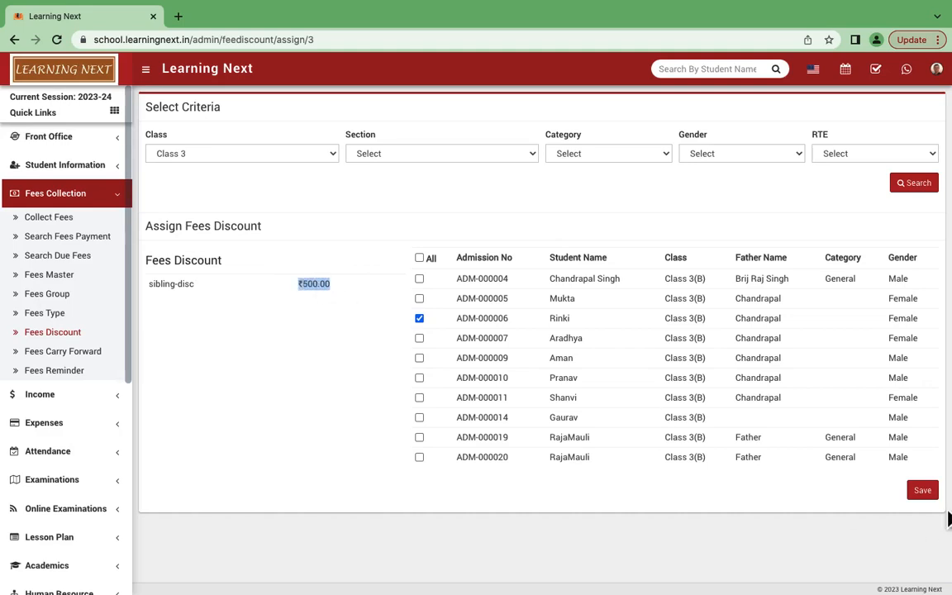
pyautogui.click(920, 490)
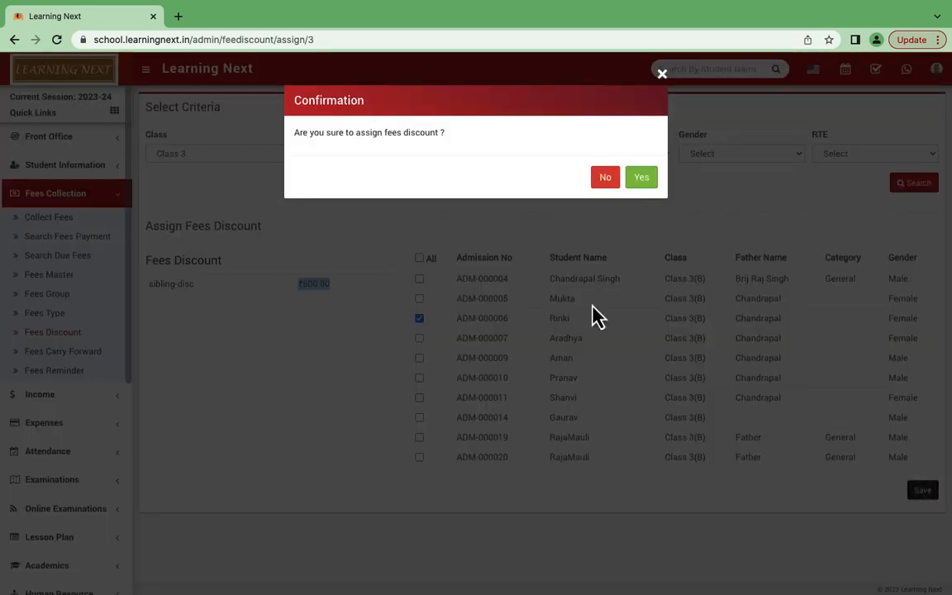
pyautogui.click(638, 180)
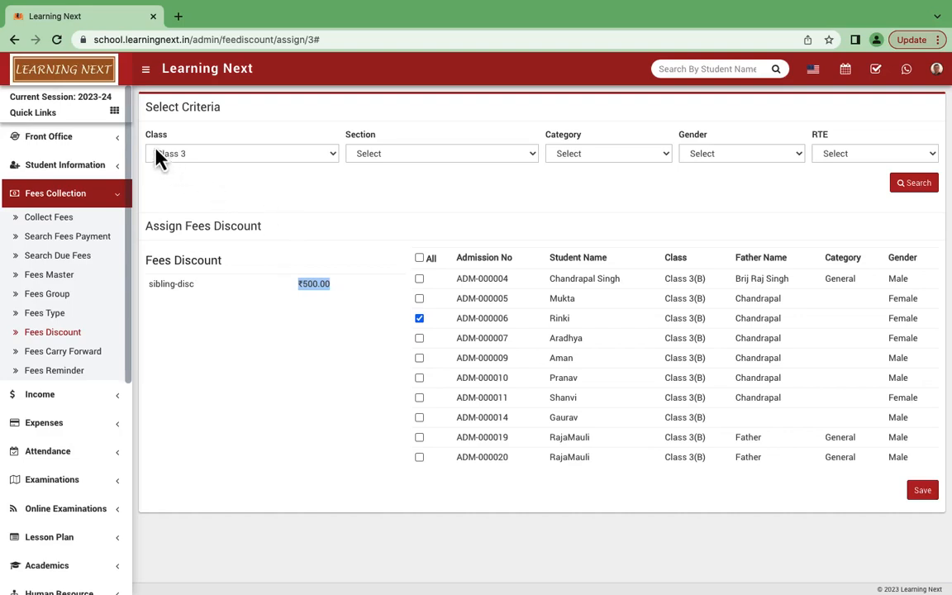
# Open the fee collection record of the third listed Class 3 student and examine the assigned sibling discount's code and status.
pyautogui.click(50, 221)
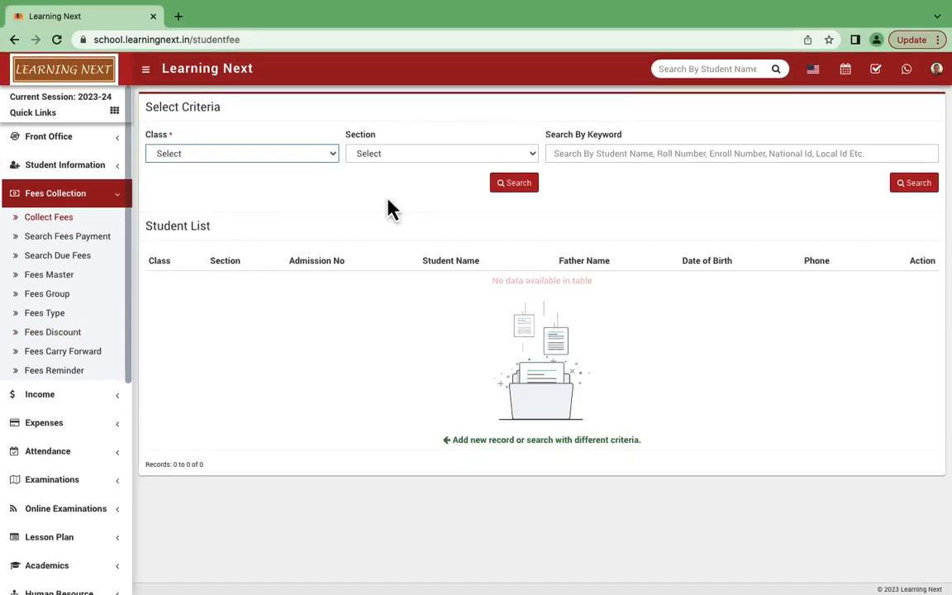
pyautogui.click(222, 161)
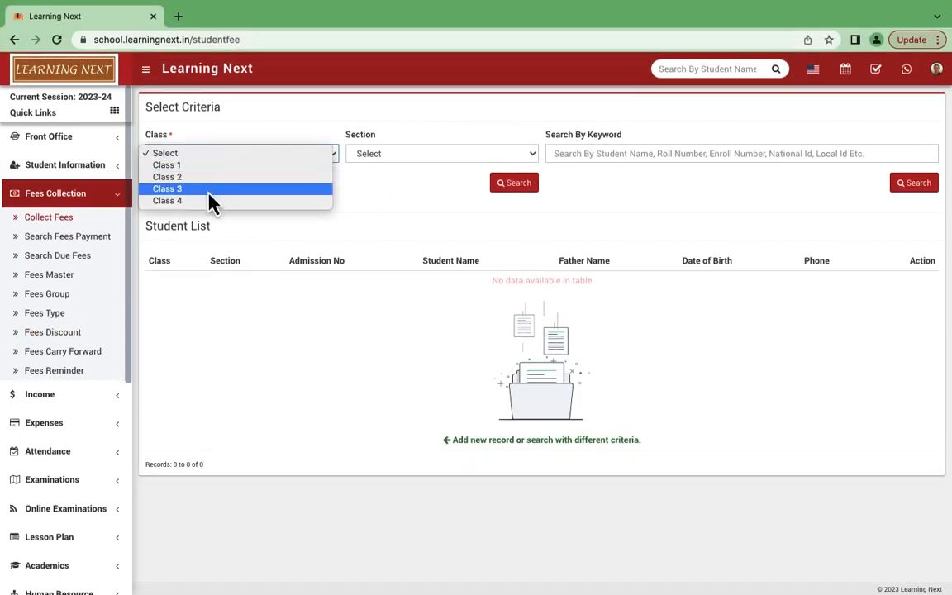
pyautogui.click(500, 124)
pyautogui.click(513, 184)
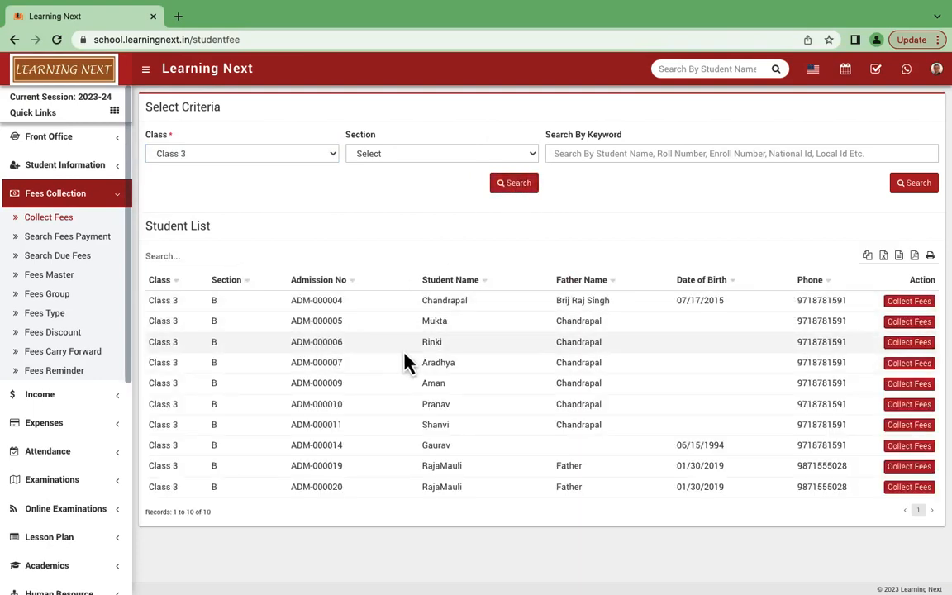
pyautogui.click(907, 346)
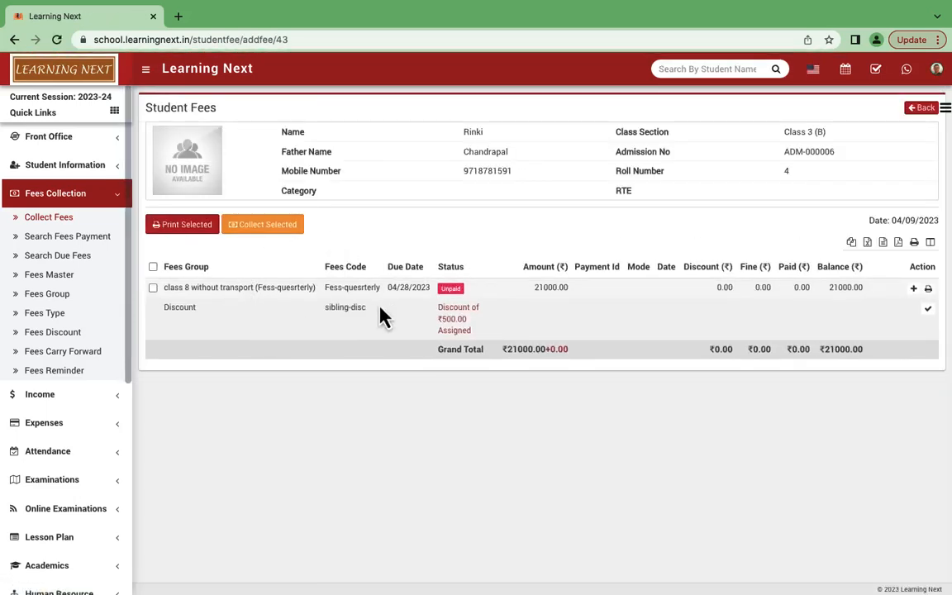
pyautogui.moveTo(438, 310); pyautogui.dragTo(476, 331)
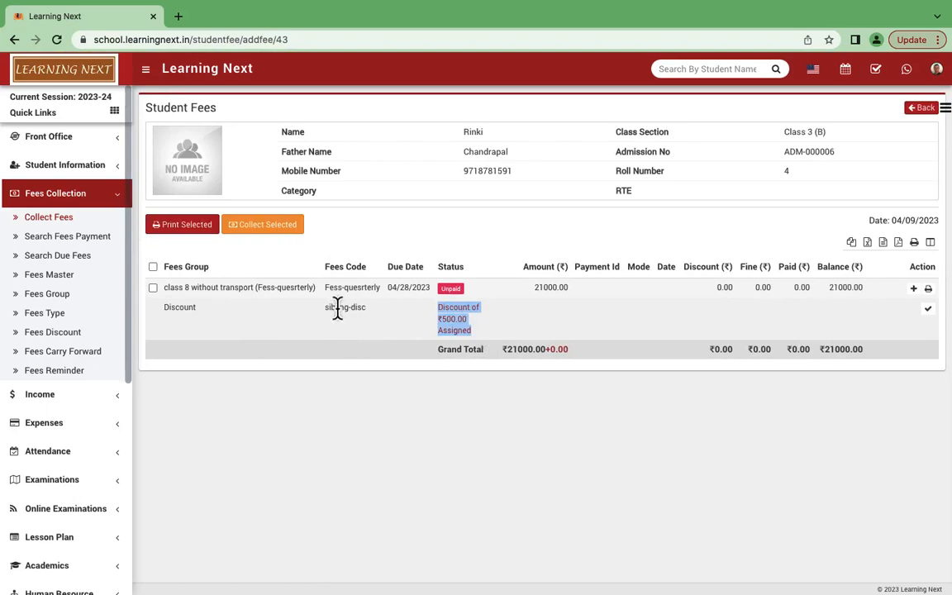
pyautogui.moveTo(324, 307); pyautogui.dragTo(367, 307)
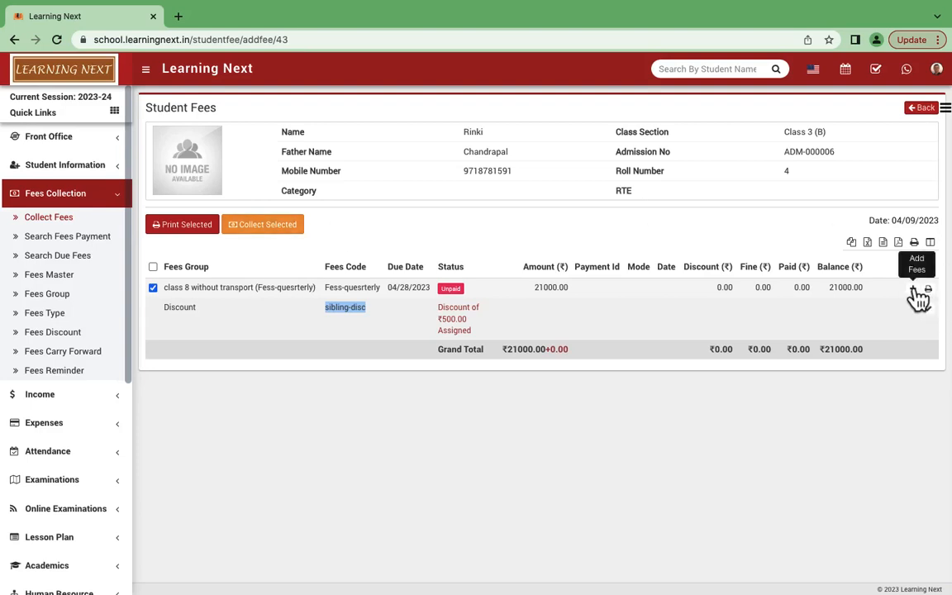
# Try to collect the selected Fess-quesrterly fee dated 04/09/2023 by UPI with the note "transaction".
pyautogui.click(254, 229)
pyautogui.click(398, 144)
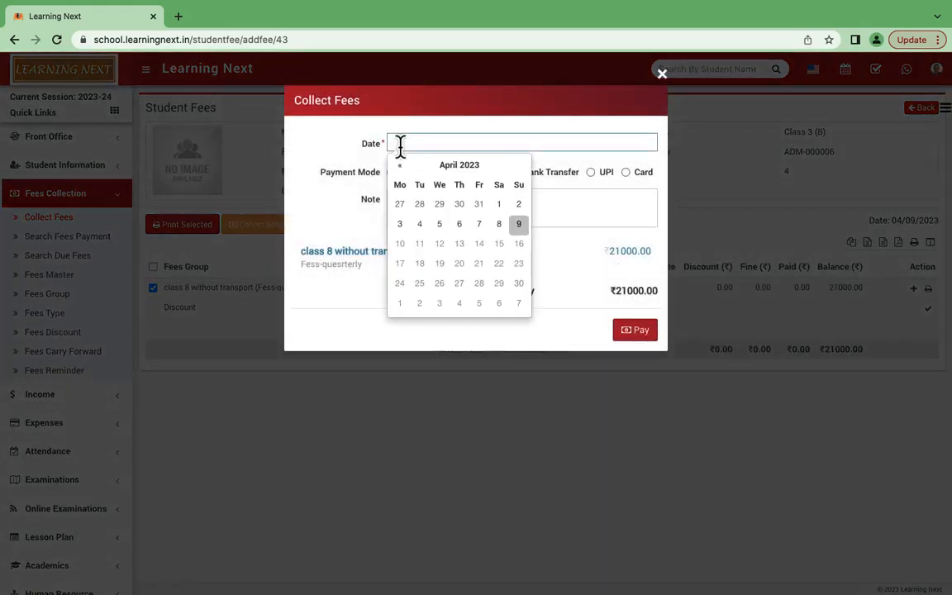
pyautogui.click(517, 224)
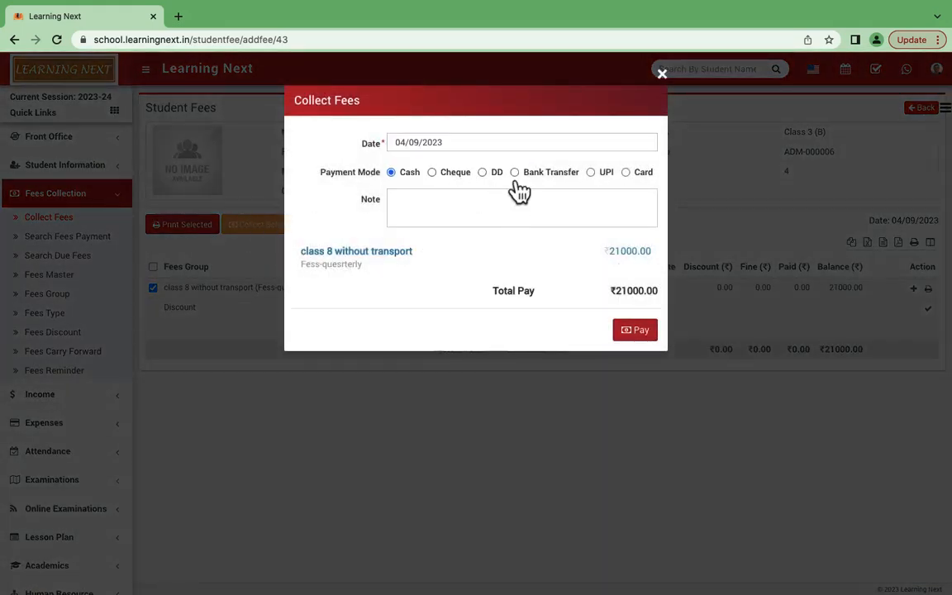
pyautogui.click(590, 174)
pyautogui.click(518, 217)
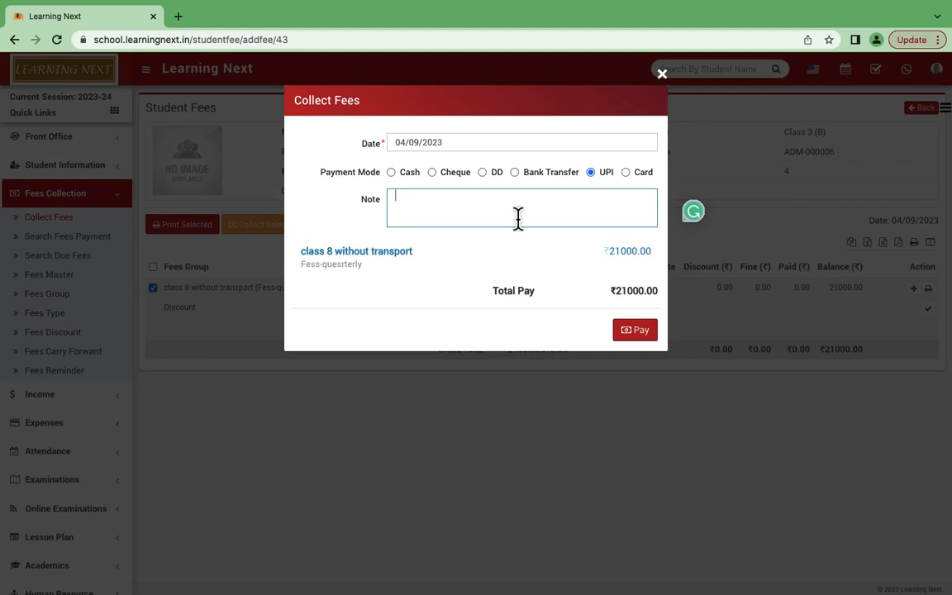
pyautogui.write('transaction')
pyautogui.click(638, 337)
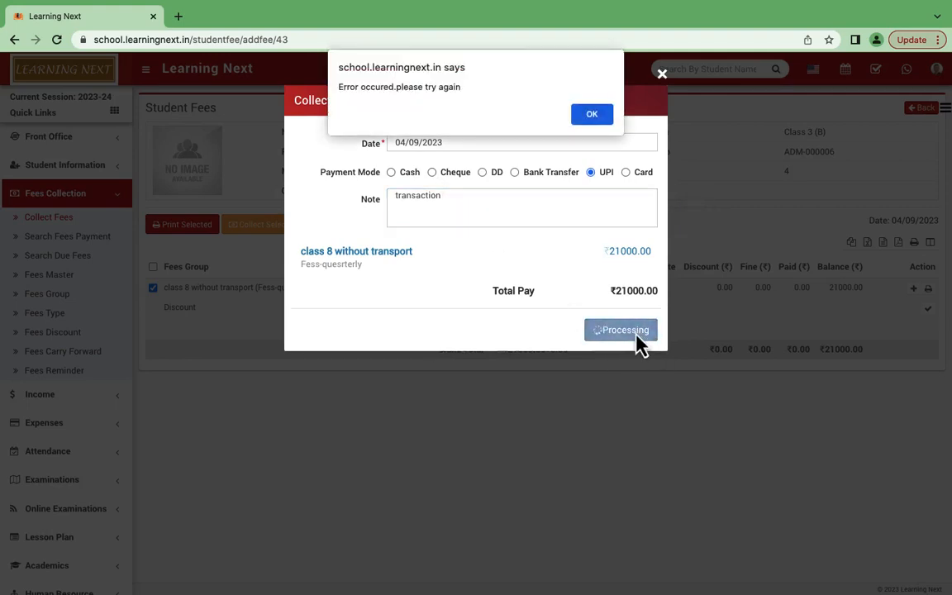
pyautogui.click(592, 120)
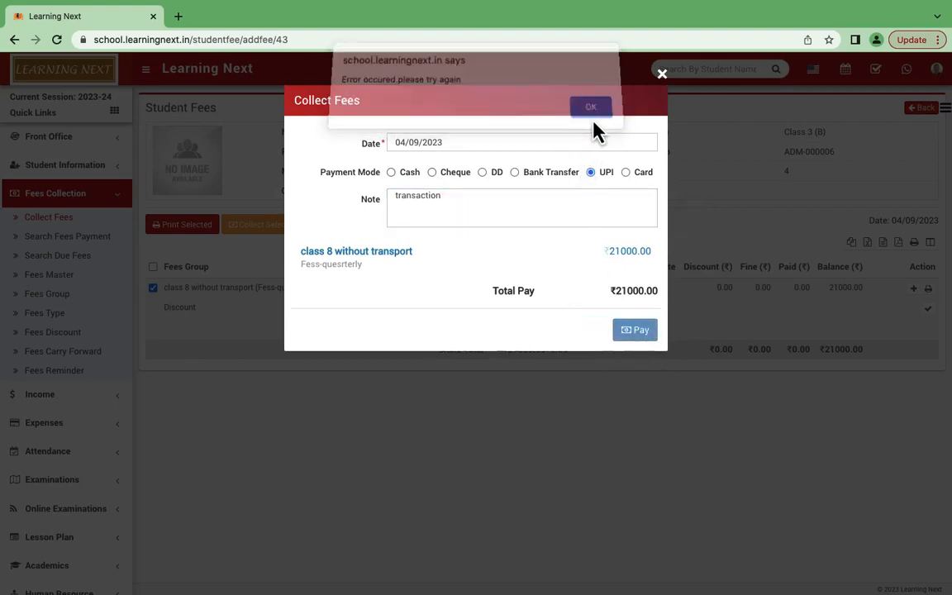
# Submit the selected Fess-quesrterly fee payment by UPI with the date set to 04/08/2023 and dismiss the resulting alert.
pyautogui.click(469, 200)
pyautogui.click(461, 140)
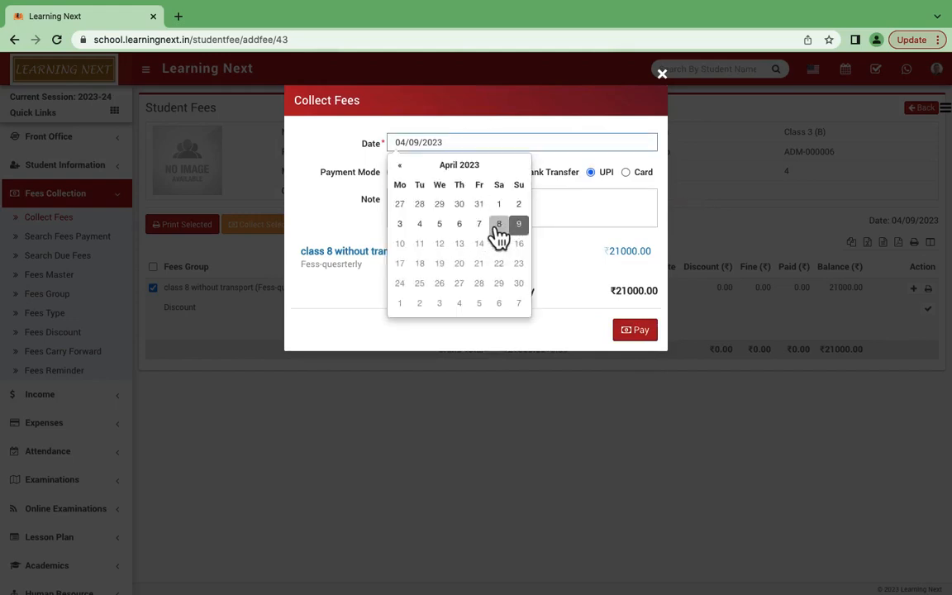
pyautogui.click(499, 224)
pyautogui.click(633, 334)
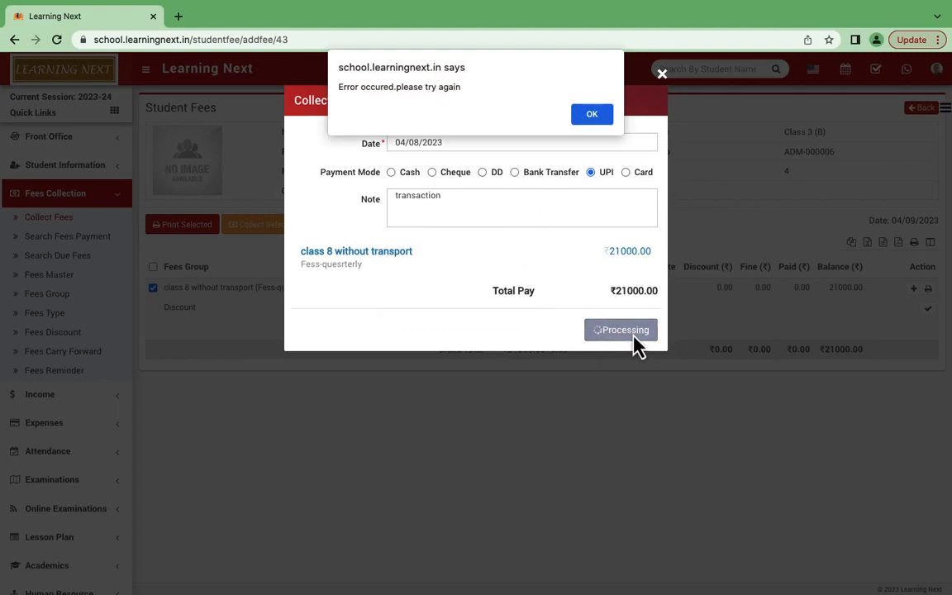
pyautogui.click(592, 117)
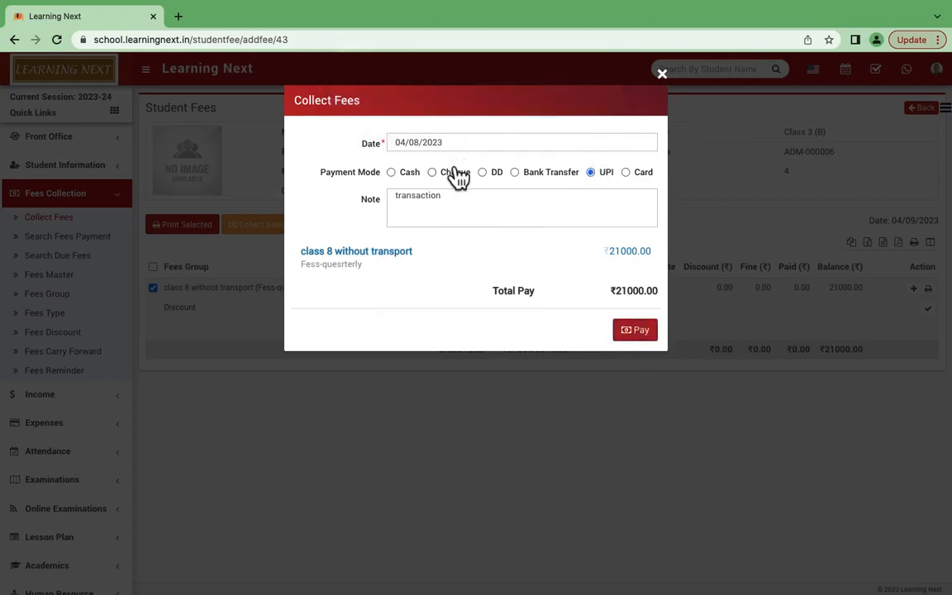
# Submit the selected Fess-quesrterly fee payment in cash dated 04/09/2023, close the collection form and reload the student's fee record.
pyautogui.click(392, 172)
pyautogui.click(434, 141)
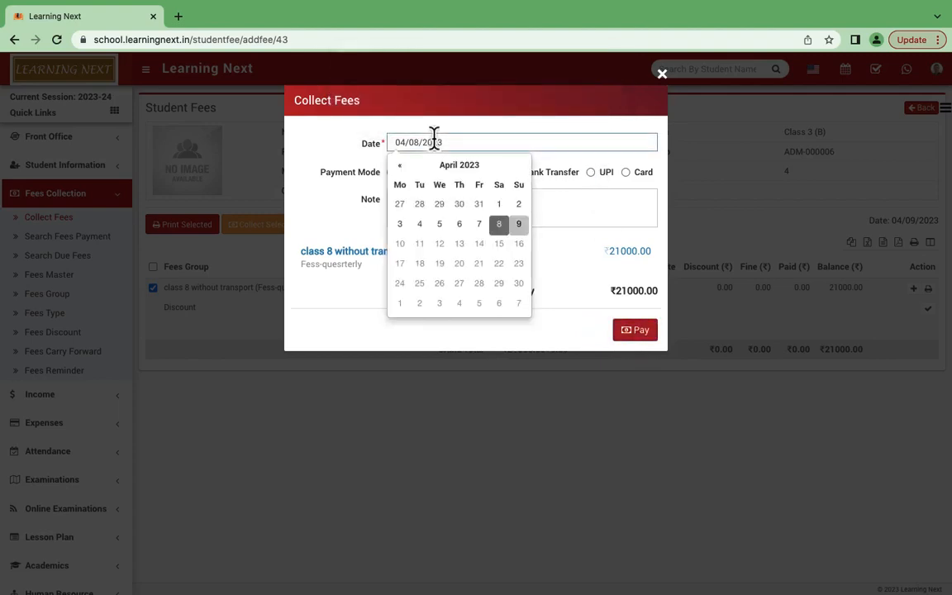
pyautogui.click(519, 225)
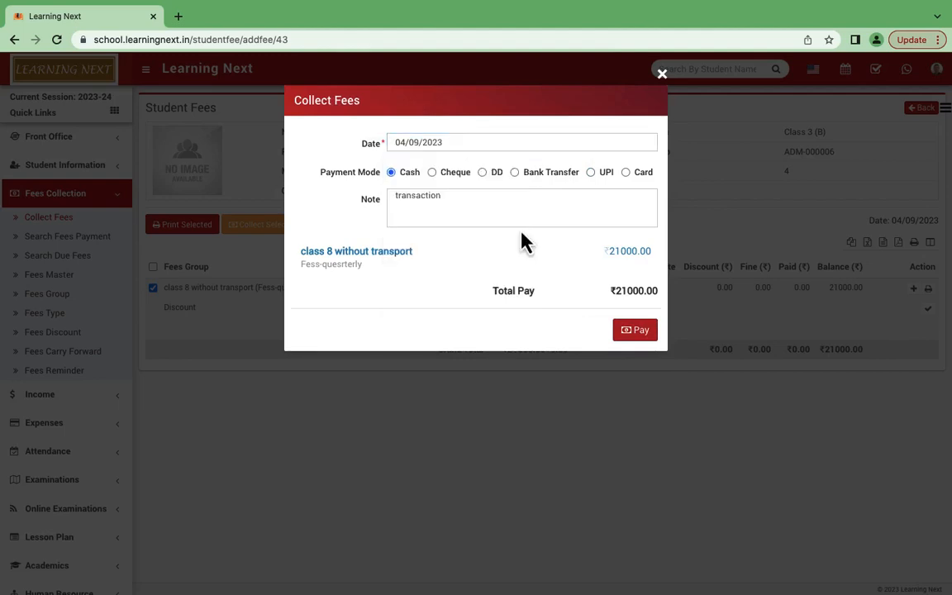
pyautogui.click(631, 332)
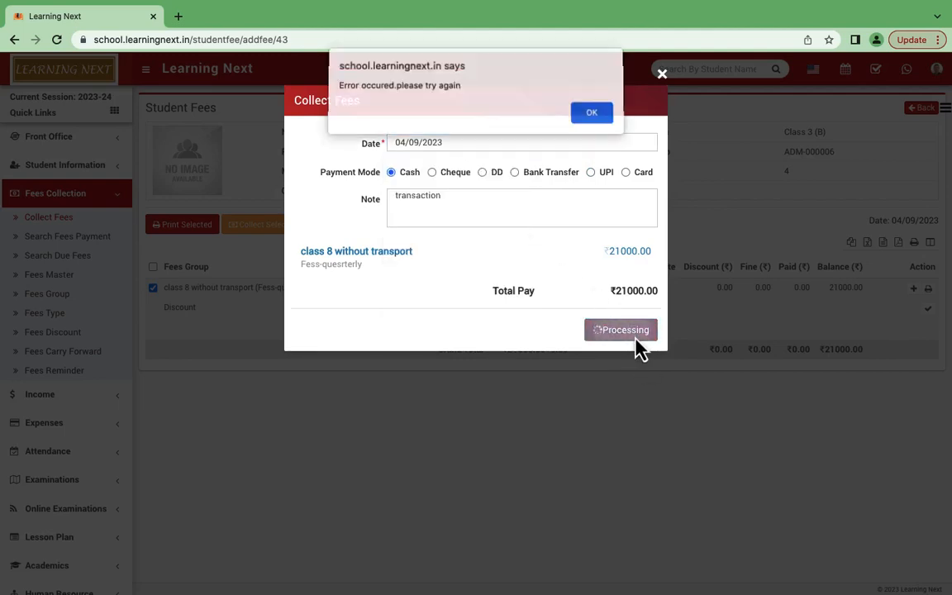
pyautogui.click(589, 116)
pyautogui.click(361, 253)
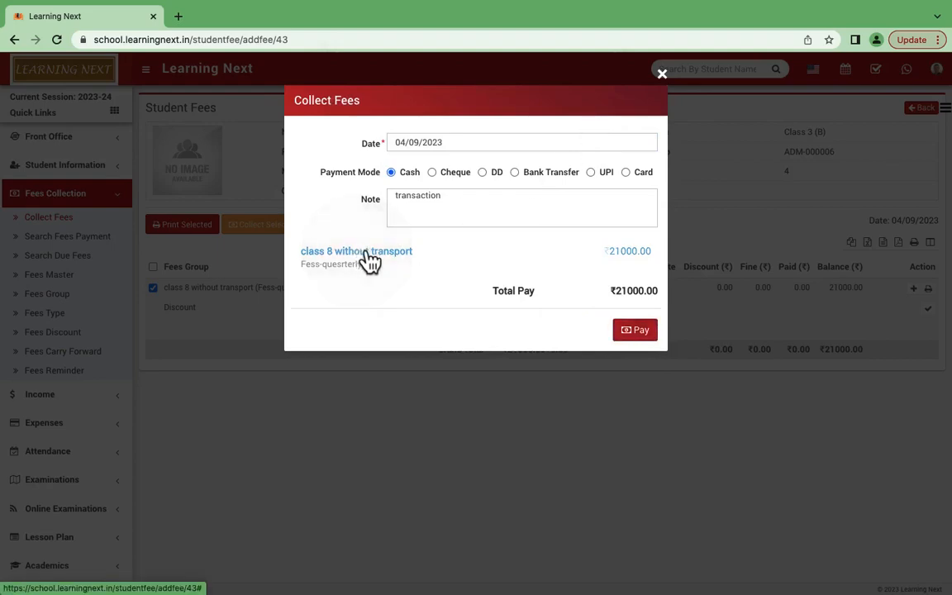
pyautogui.click(660, 83)
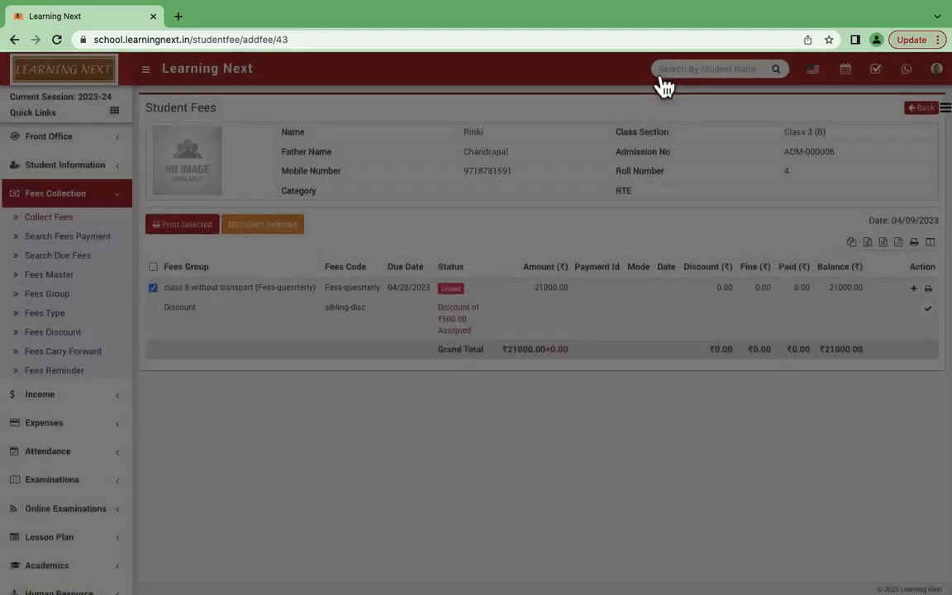
pyautogui.click(56, 41)
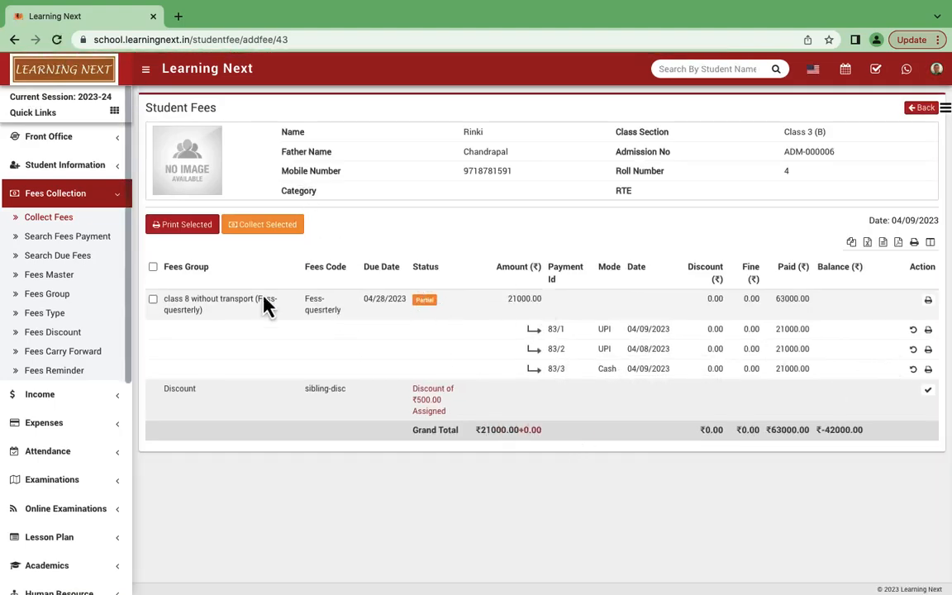
pyautogui.click(154, 300)
pyautogui.click(263, 225)
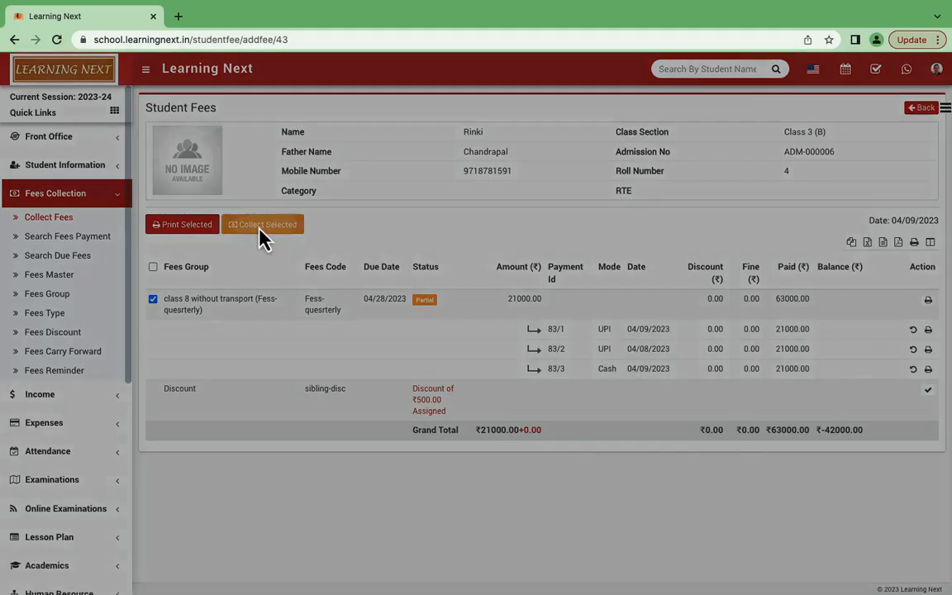
pyautogui.click(438, 144)
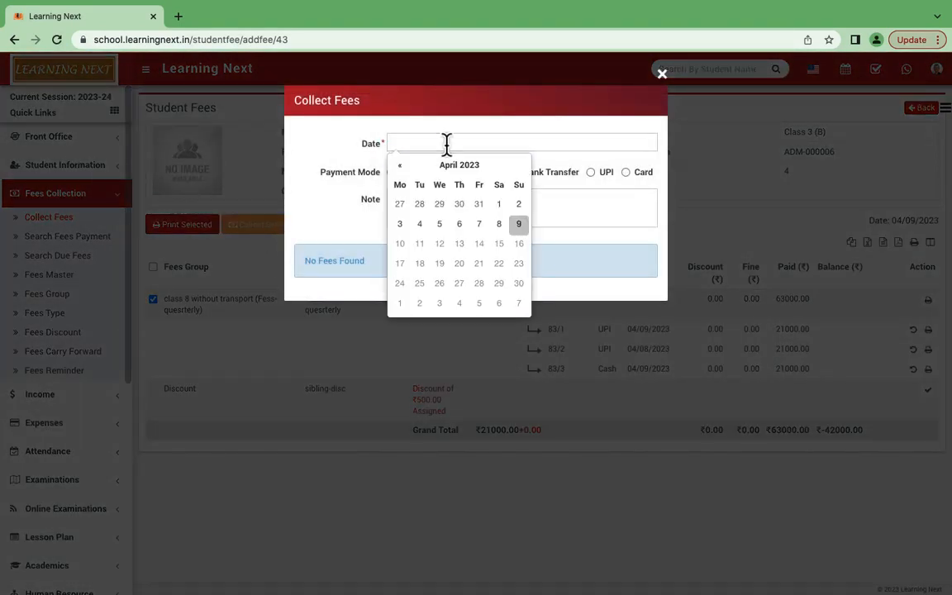
pyautogui.click(518, 224)
pyautogui.click(479, 208)
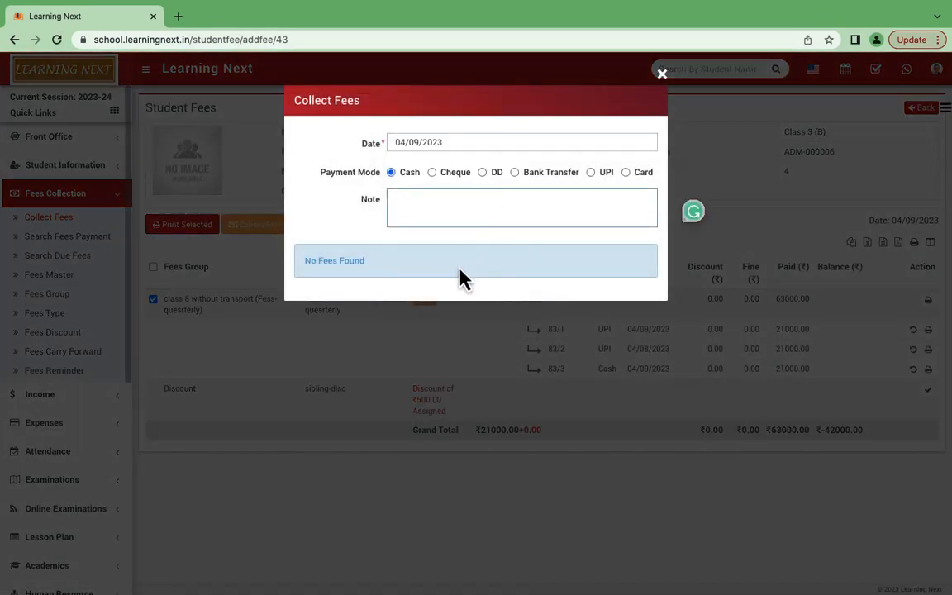
pyautogui.click(661, 76)
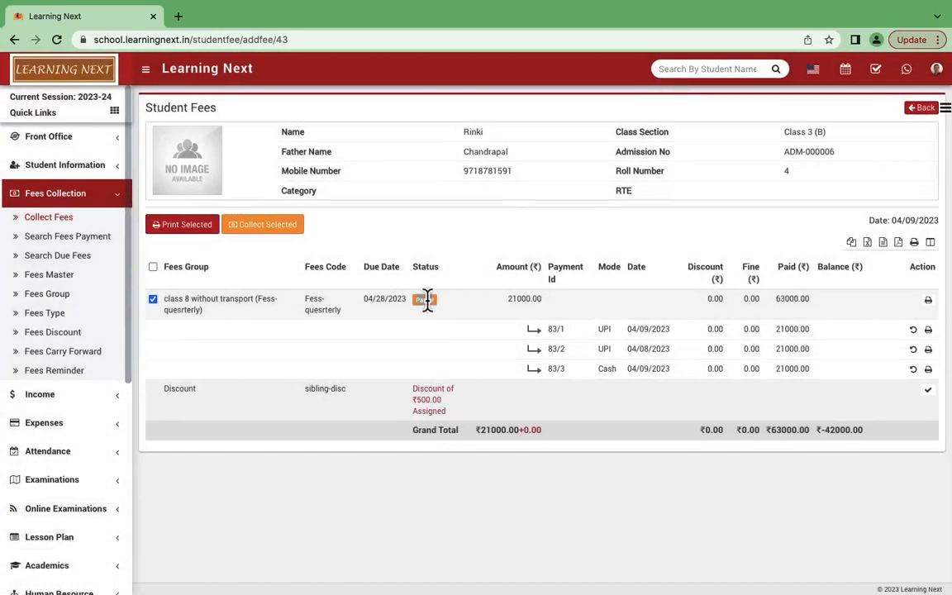
# Examine the amount, paid total and due date of the class 8 without transport fee in the student's fee record.
pyautogui.doubleClick(533, 300)
pyautogui.doubleClick(785, 300)
pyautogui.doubleClick(512, 300)
pyautogui.click(384, 299)
pyautogui.doubleClick(513, 298)
pyautogui.click(510, 312)
# Leave the student's fee record and examine the Fees Reminder settings for the active reminder types and their days.
pyautogui.click(919, 109)
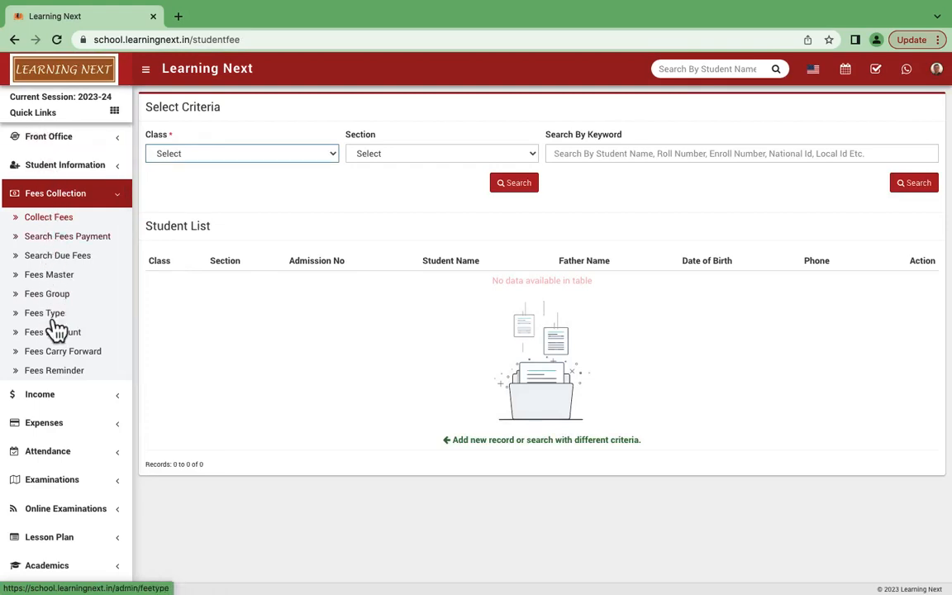
pyautogui.click(66, 374)
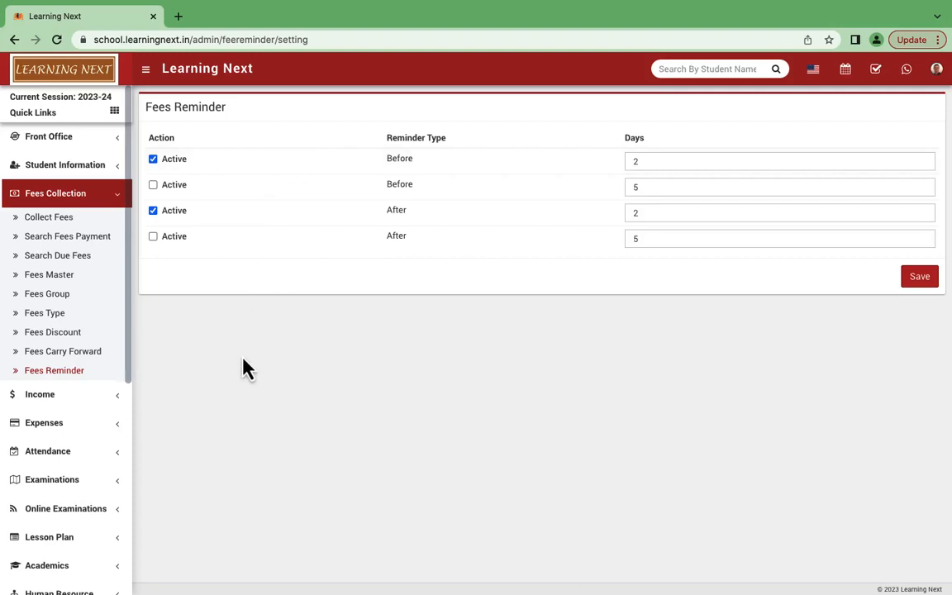
pyautogui.click(83, 201)
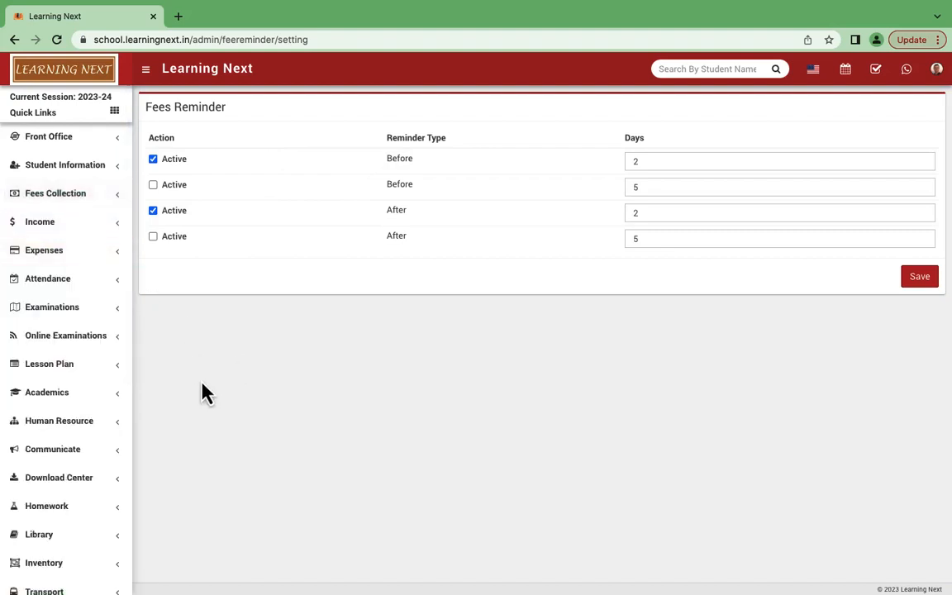